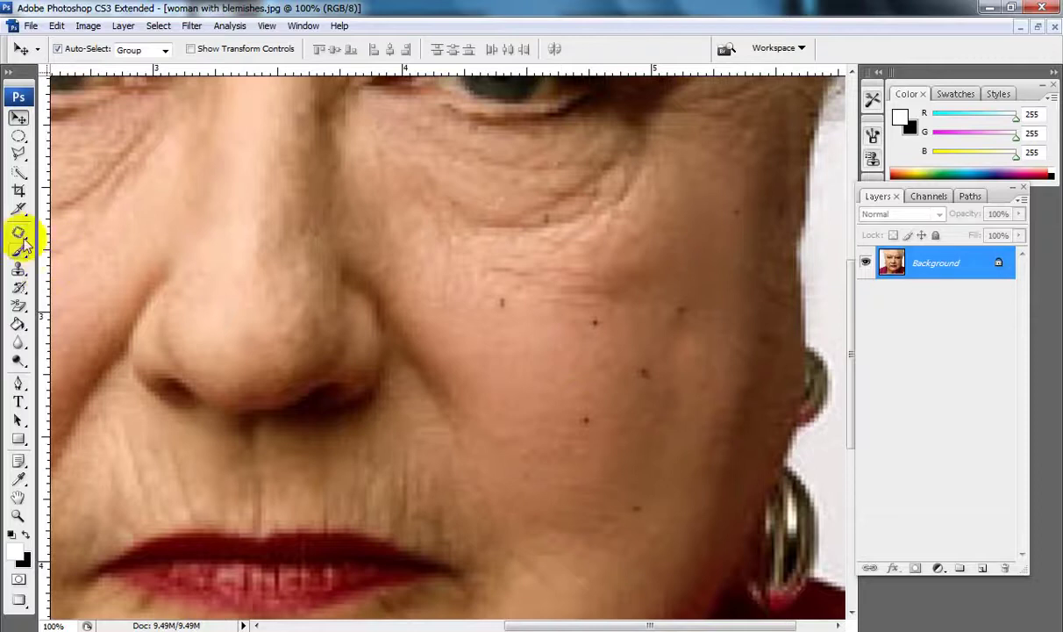
Step: Activate the Clone Stamp tool and try stamping on the lips without a defined source point
click(19, 233)
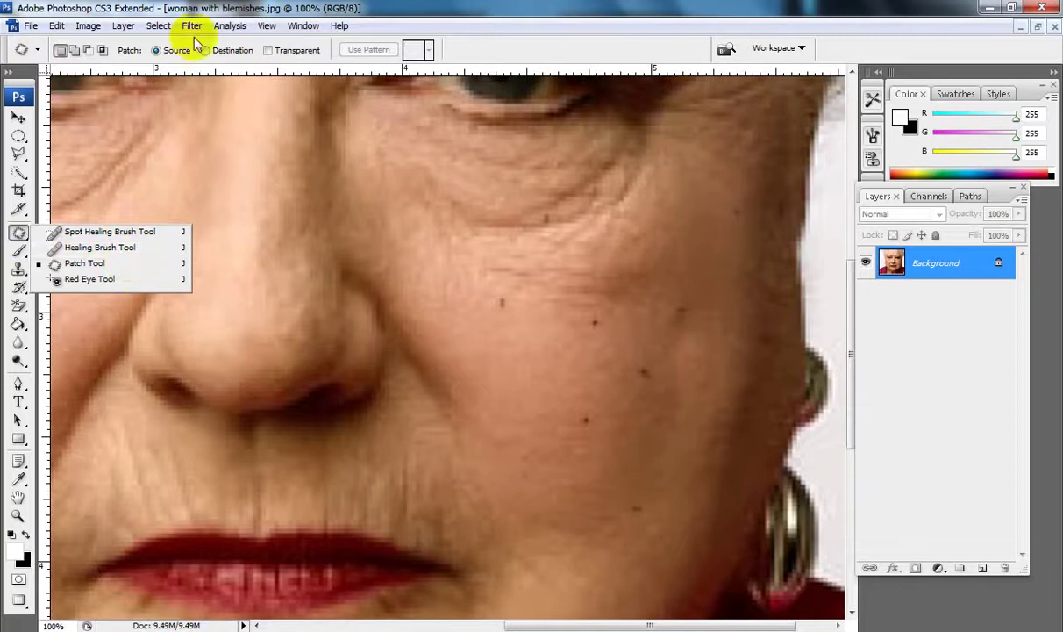
click(325, 92)
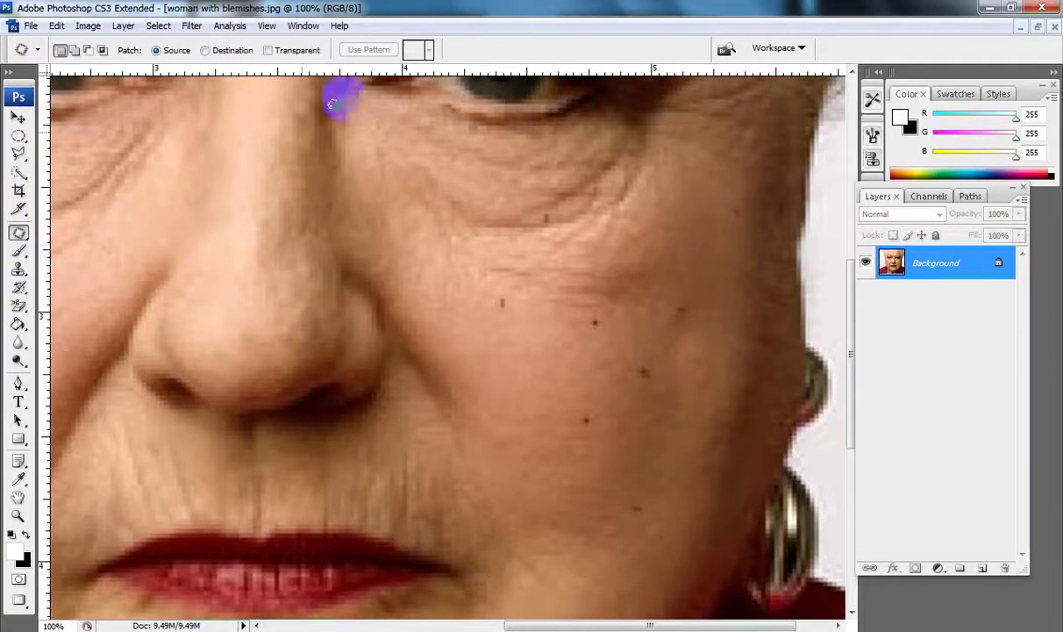
click(20, 271)
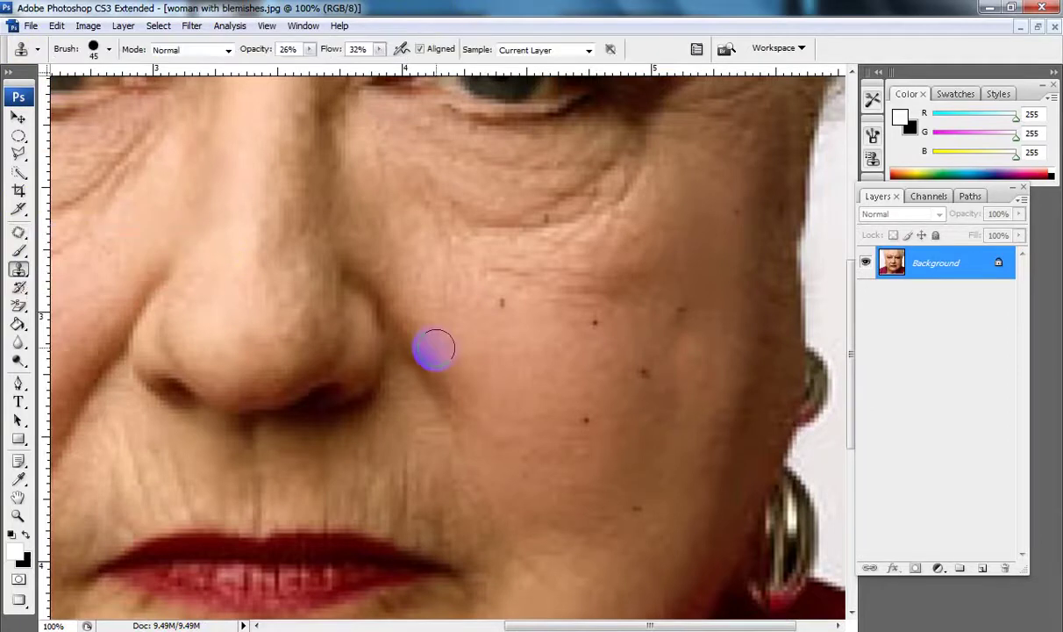
click(283, 575)
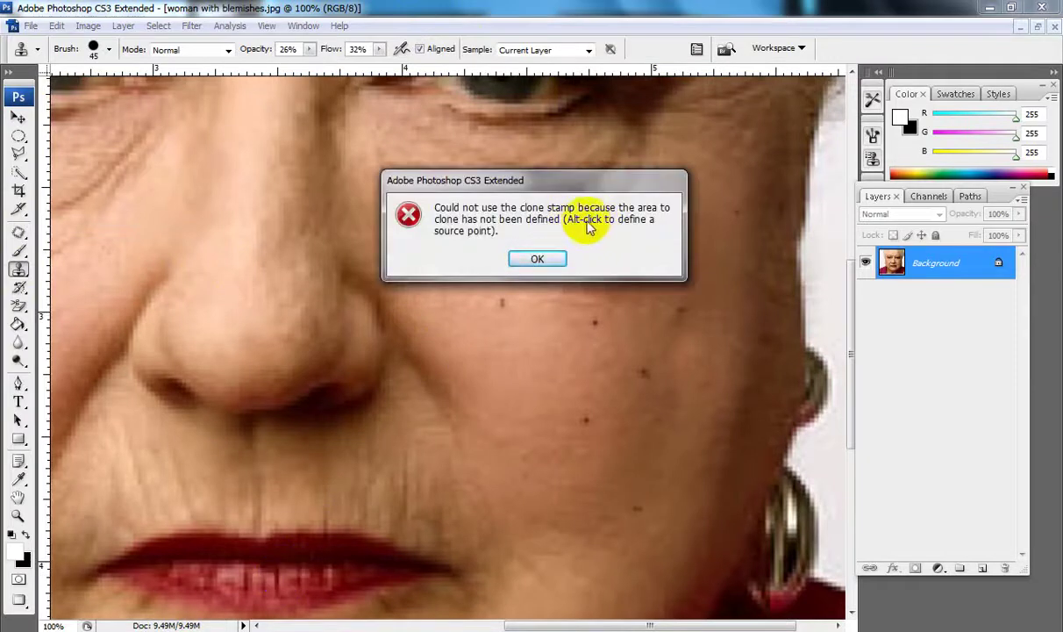
click(538, 260)
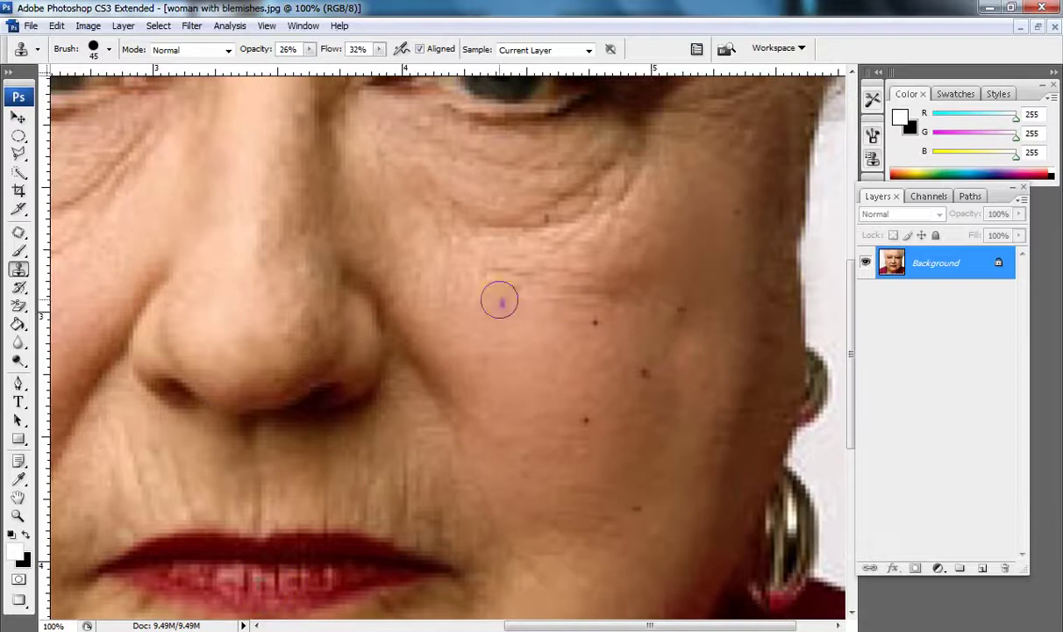
Step: Set the Clone Stamp's opacity and flow to 100%
click(308, 50)
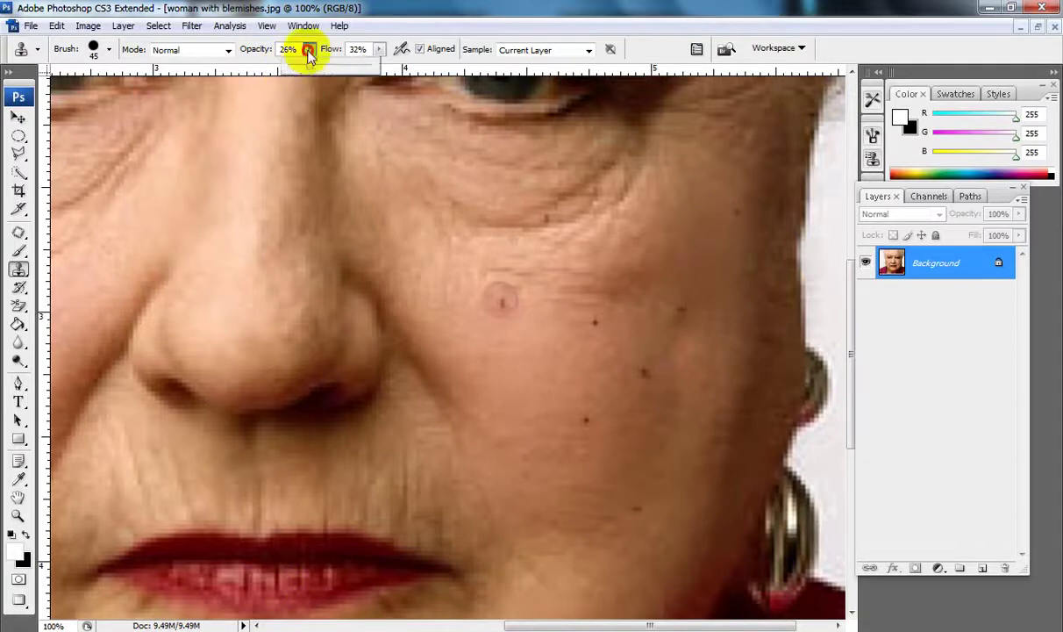
click(379, 50)
drag(308, 70, 436, 66)
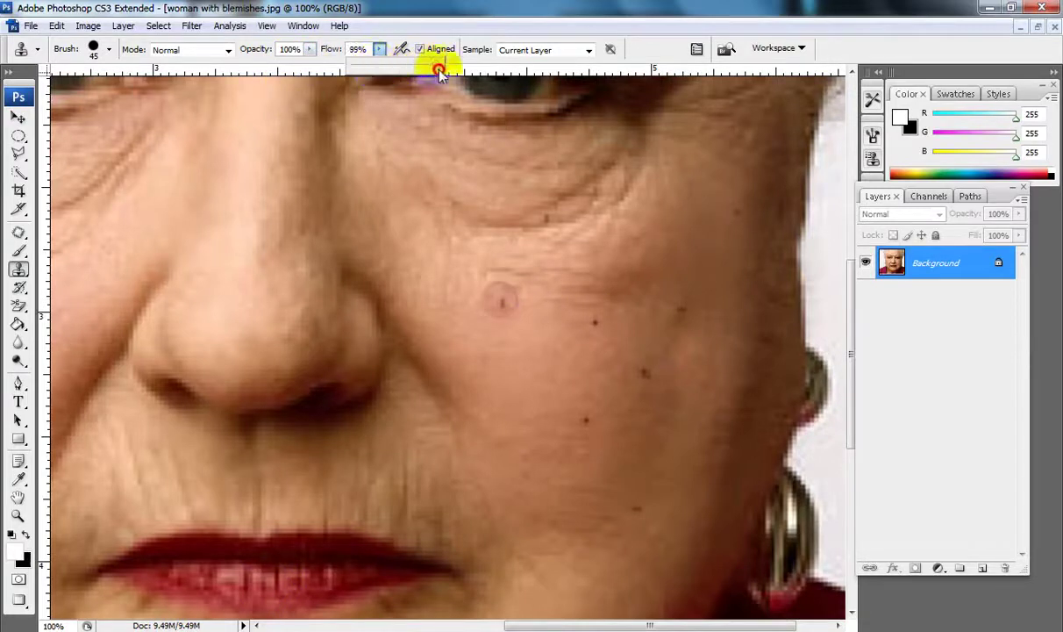
Step: Sample the woman's lower lip as the clone source and paint a copy of it onto the cheek
alt+click(270, 582)
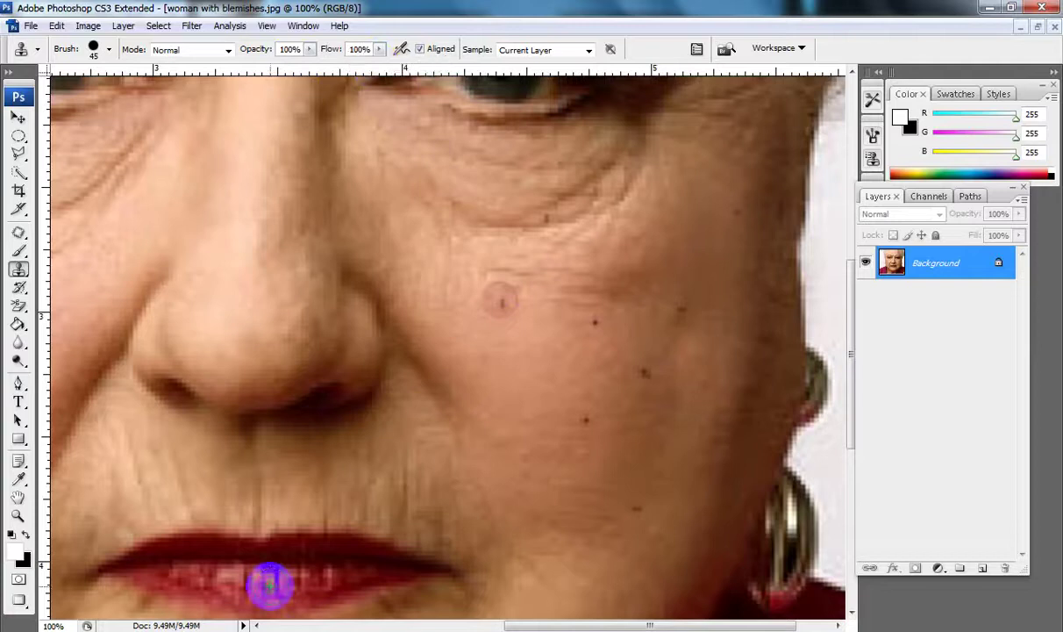
click(575, 399)
click(545, 377)
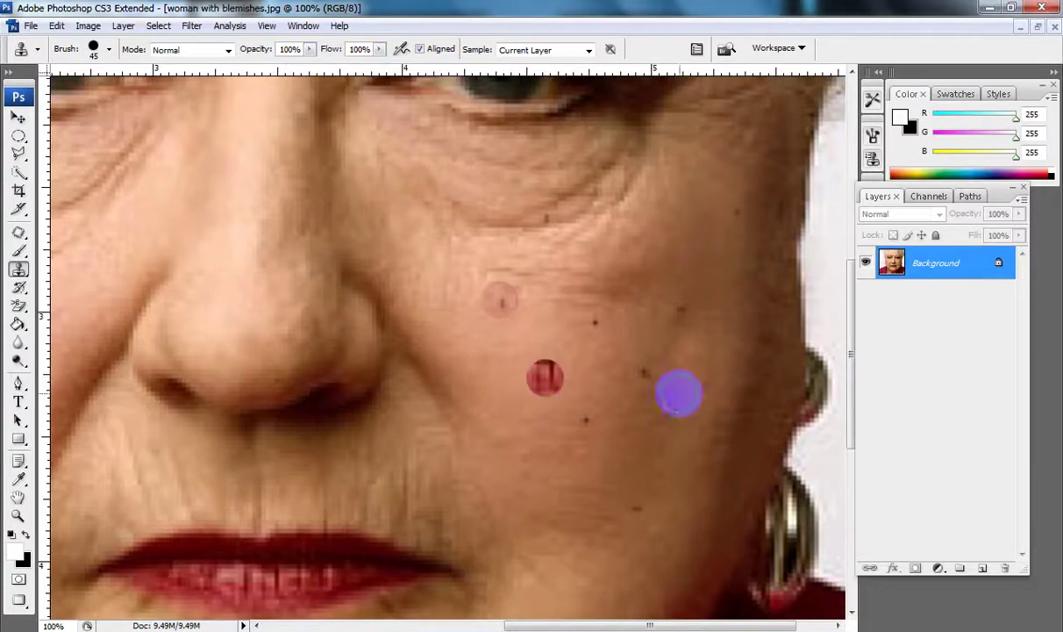
drag(517, 370, 597, 372)
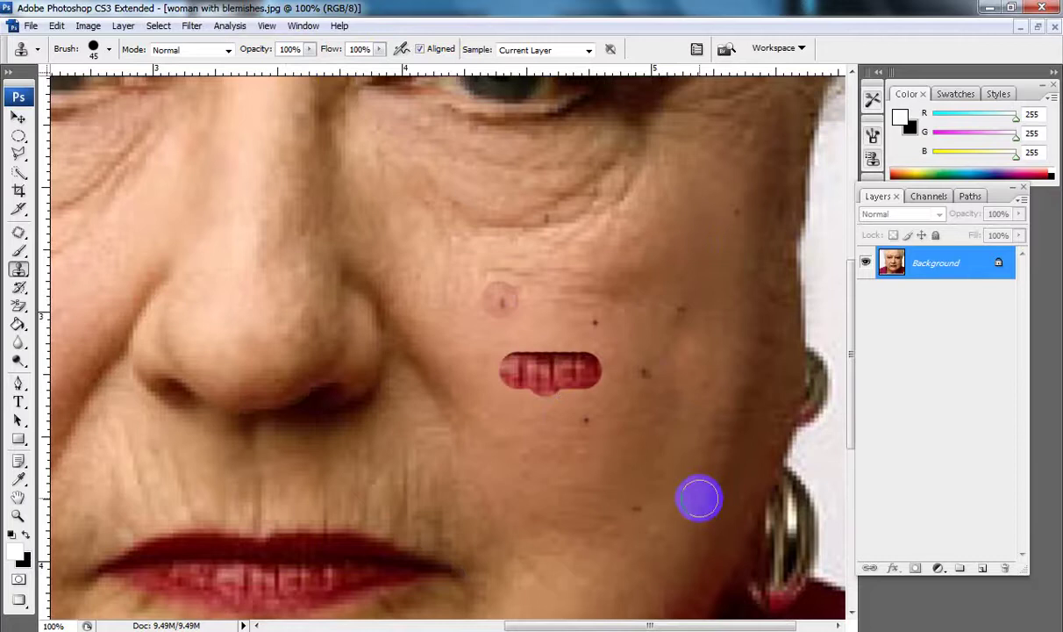
Step: Clone the eye onto the bridge of the nose, and undo all the clone strokes made on the face
scroll(672, 265, up, 3)
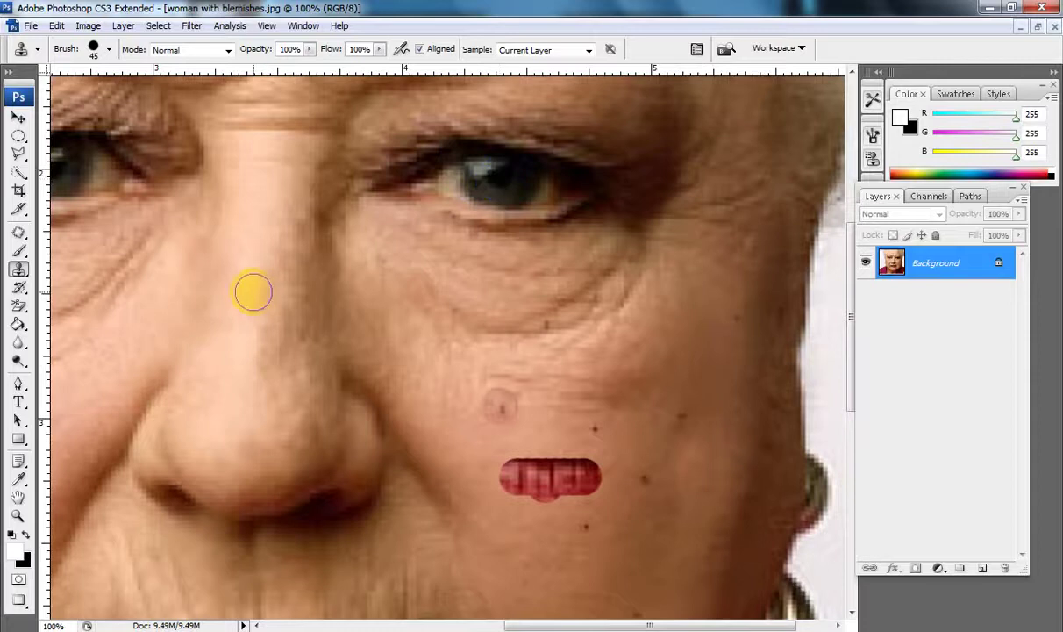
mouse_move(254, 291)
mouse_down()
mouse_move(248, 365)
mouse_move(246, 280)
mouse_move(282, 293)
mouse_move(255, 306)
mouse_move(277, 252)
mouse_up()
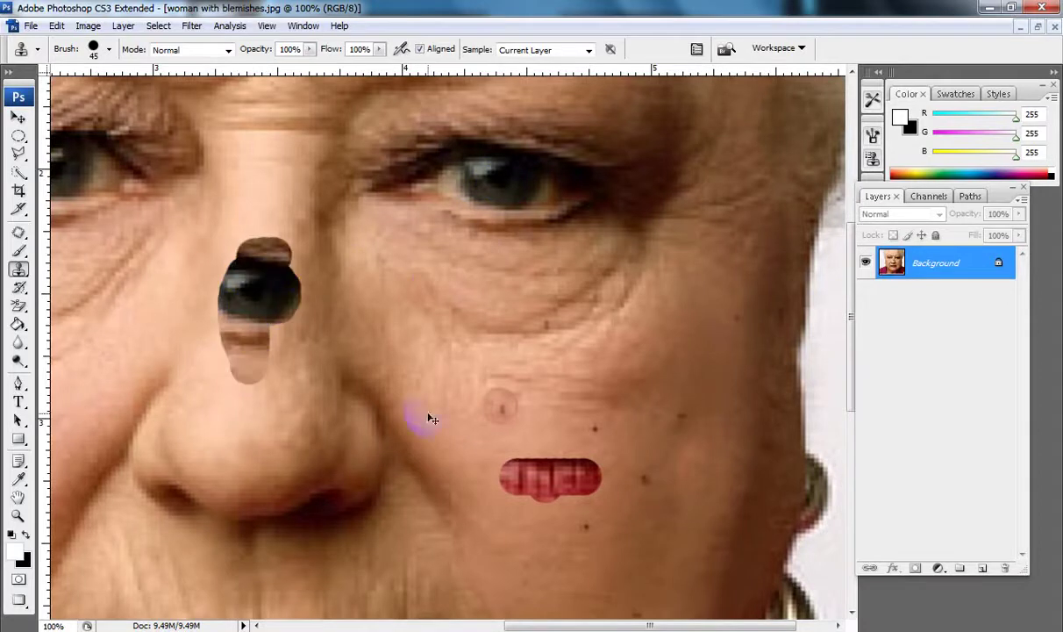
key(ctrl+z)
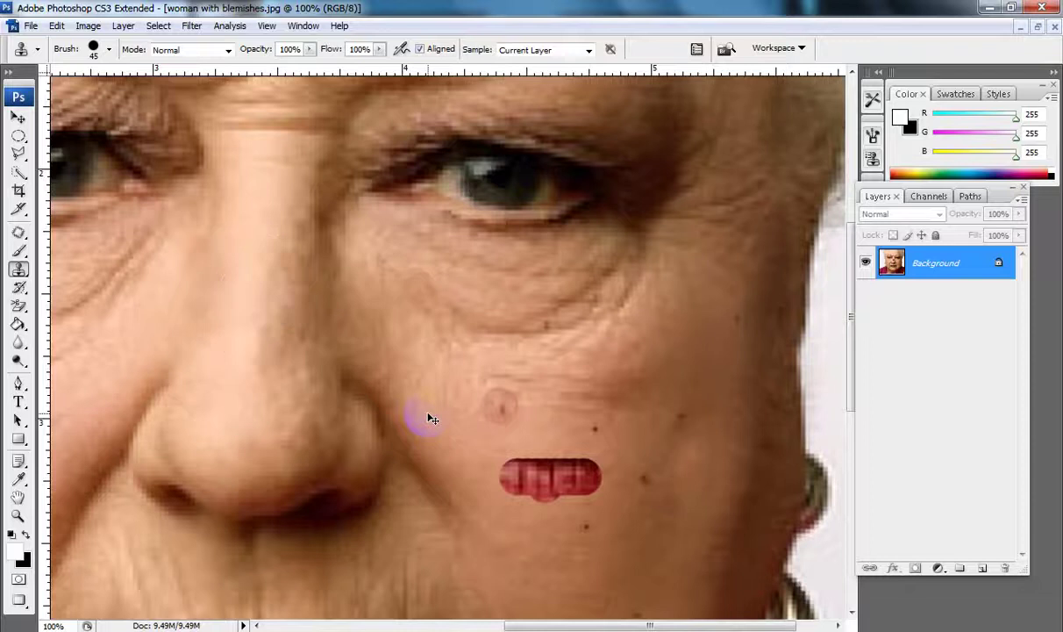
key(ctrl+alt+z)
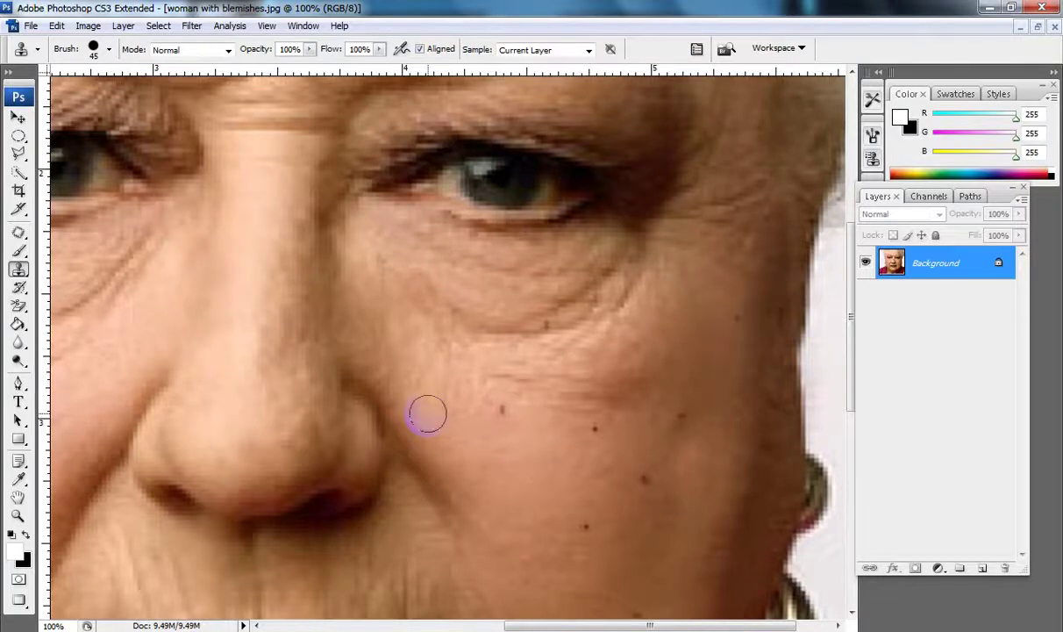
Step: Stamp once over the cheek blemish nearest the nose at full opacity, and undo the dab
ctrl+click(527, 428)
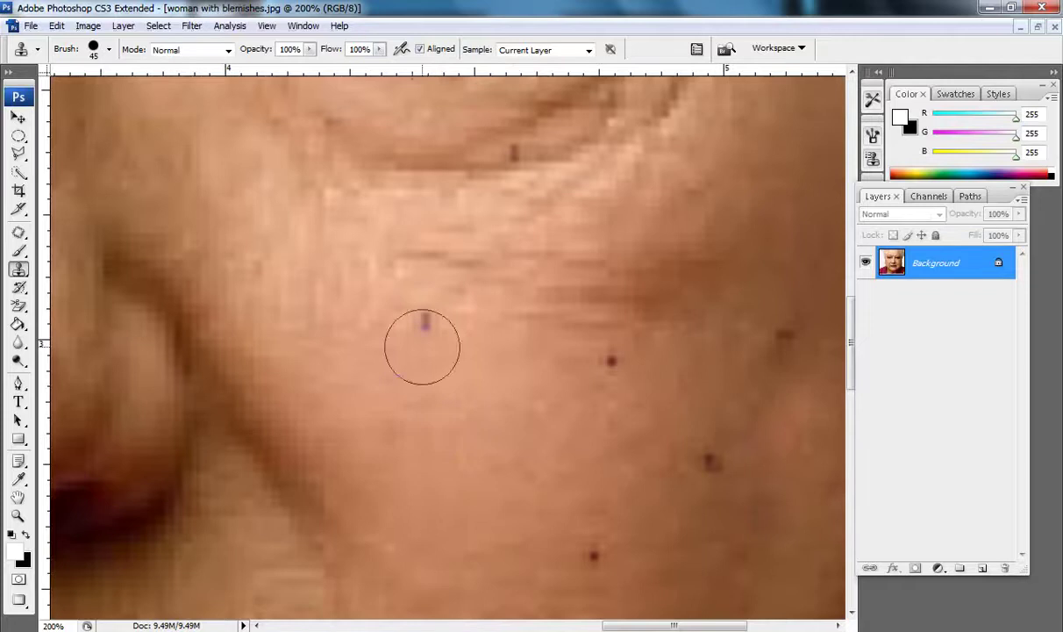
click(420, 327)
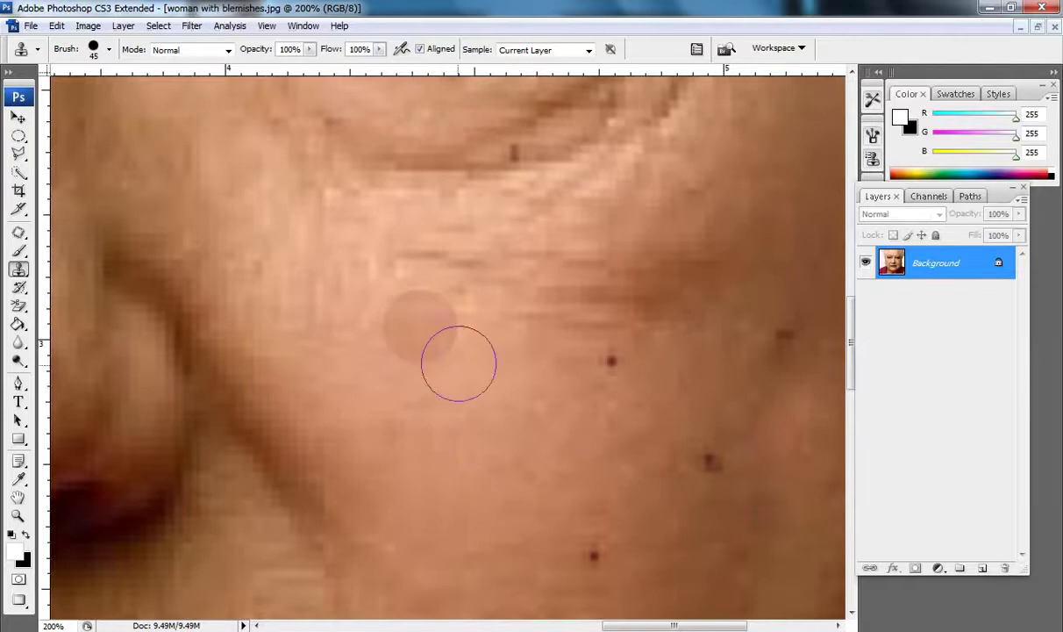
key(ctrl+z)
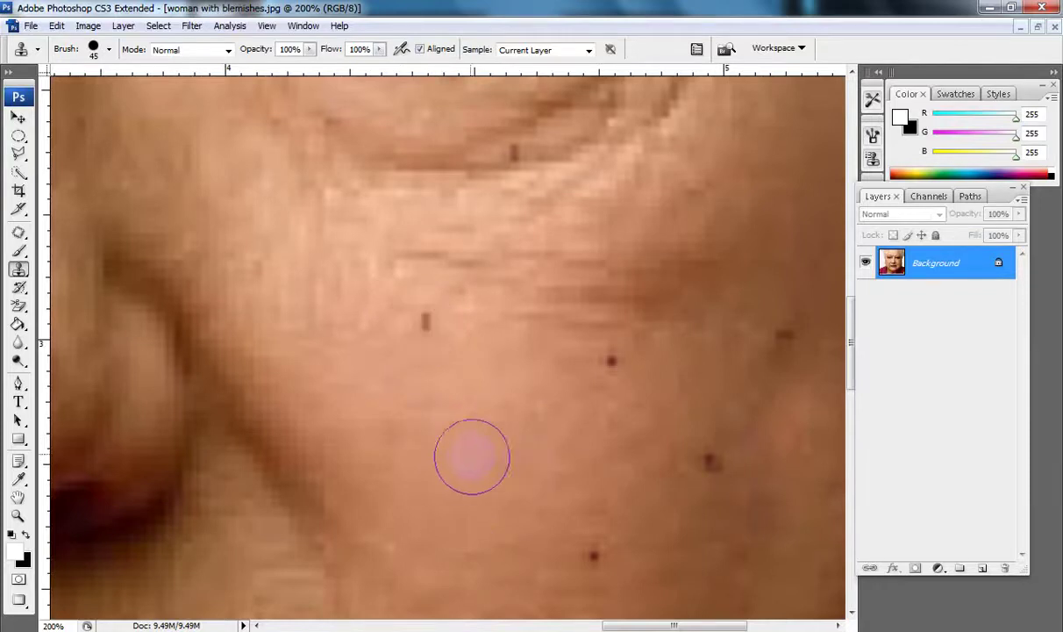
Step: Set the Clone Stamp's opacity to 26% and its flow to 28%
click(310, 50)
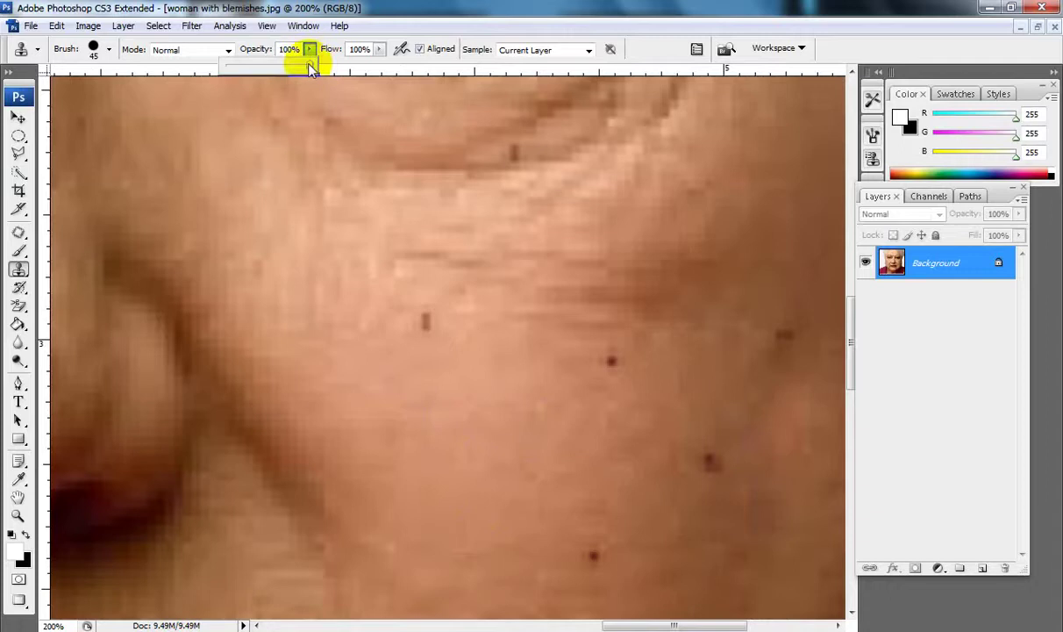
drag(309, 65, 270, 67)
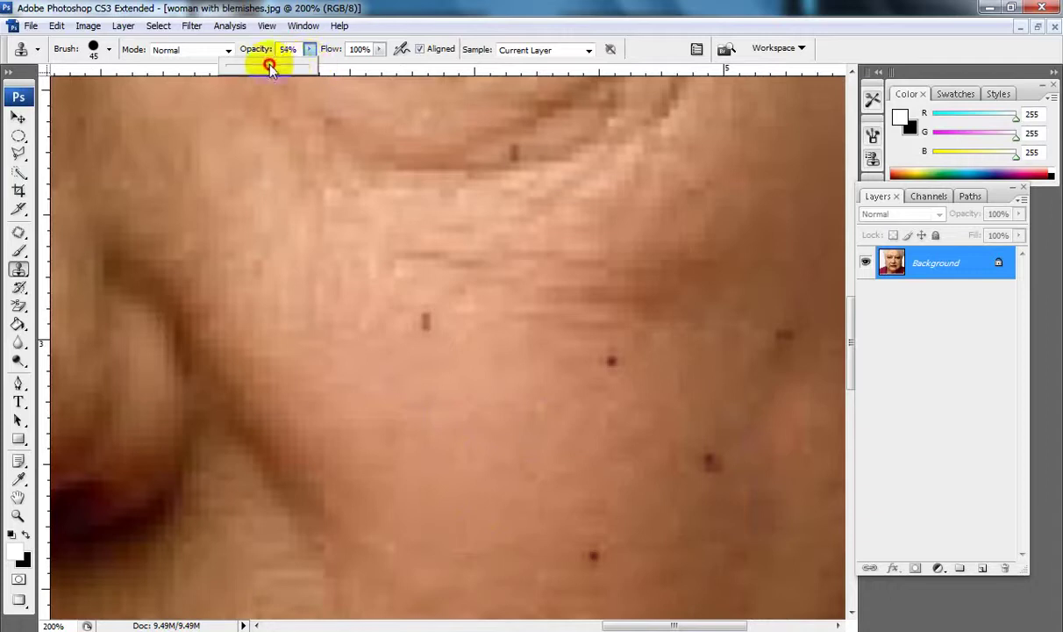
click(380, 50)
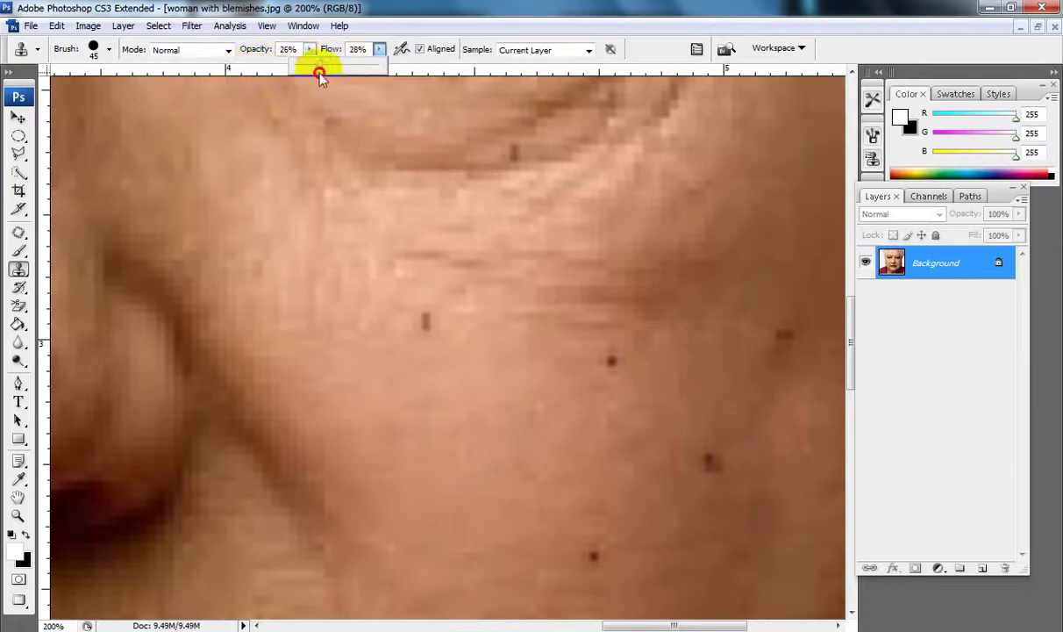
Step: Clone away the cheek blemish nearest the nose with light dabs, resampling clean skin from several places around it
click(451, 380)
click(419, 316)
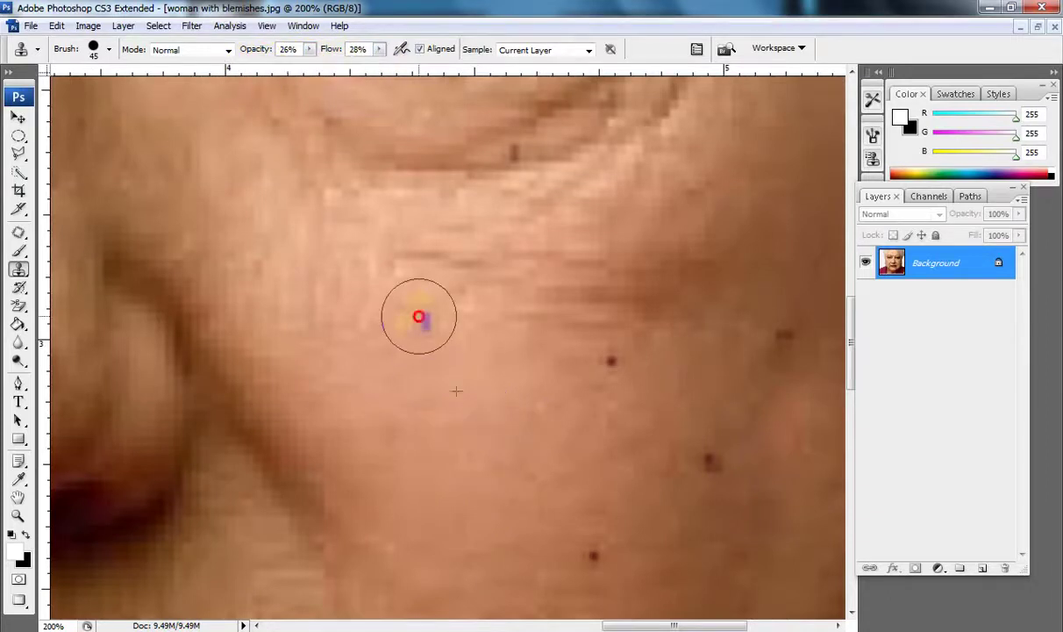
alt+click(462, 401)
click(430, 326)
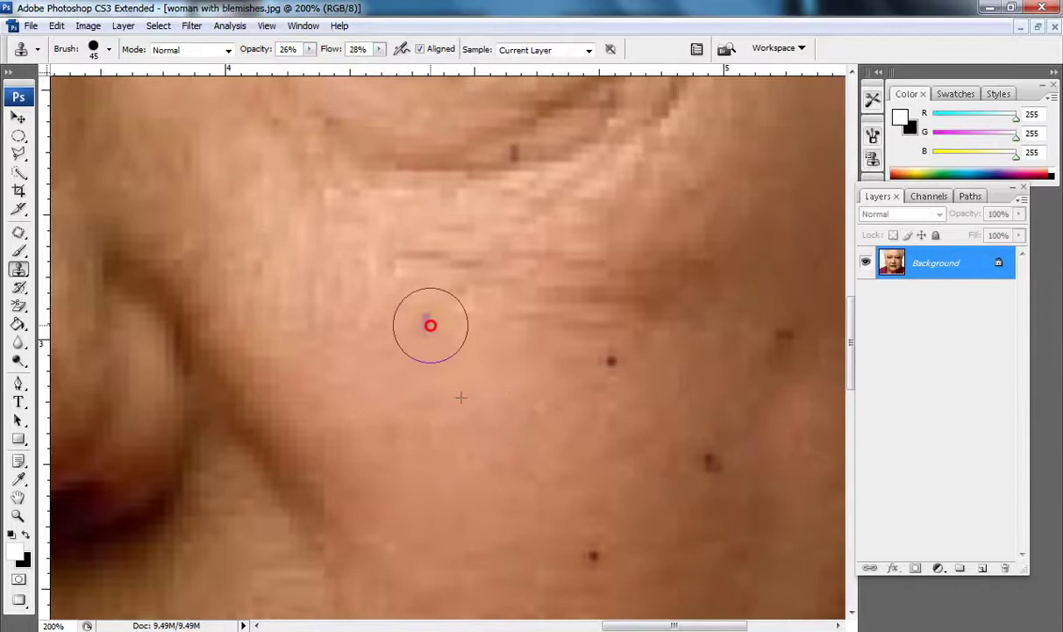
alt+click(429, 387)
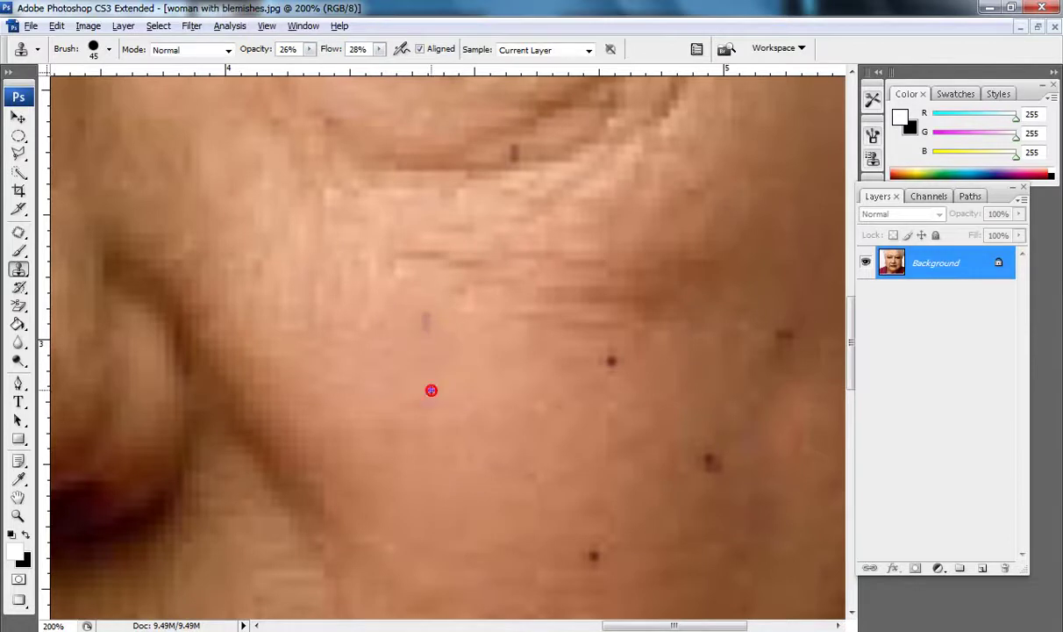
click(424, 322)
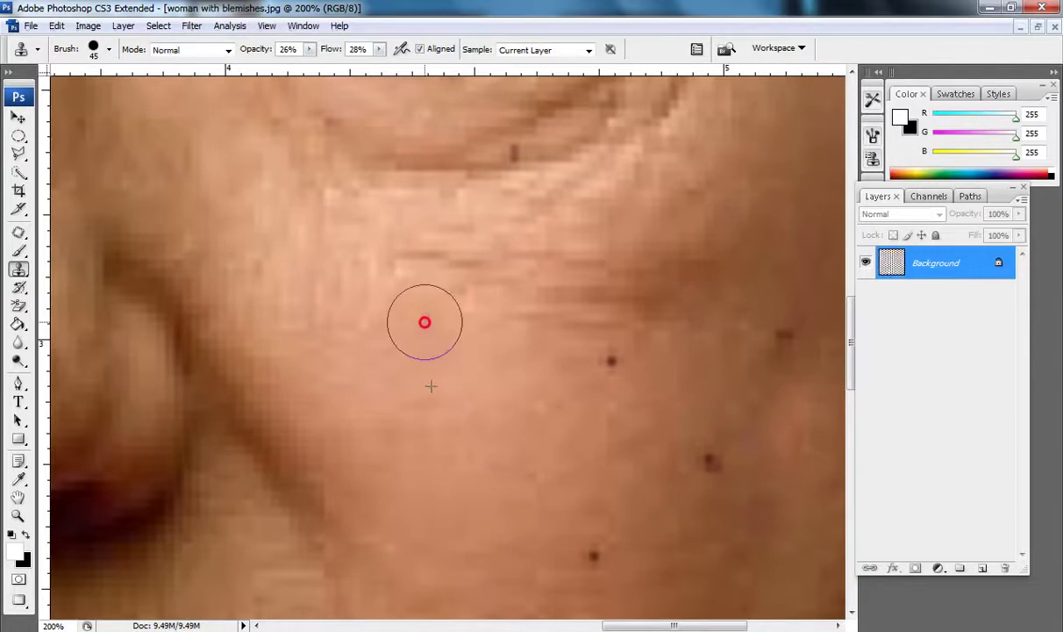
alt+click(374, 374)
click(426, 325)
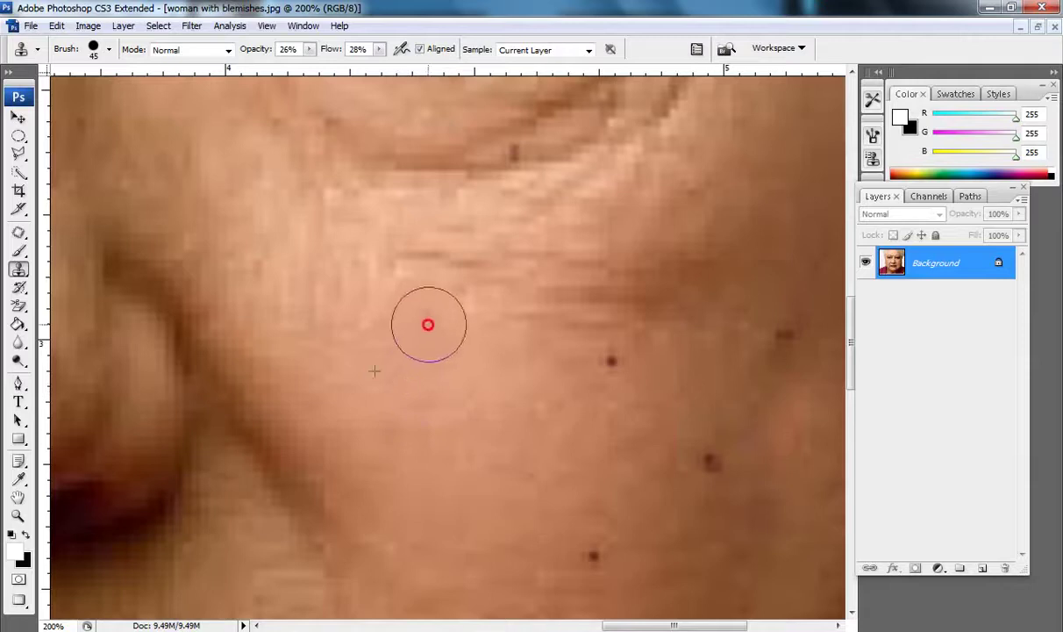
alt+click(502, 371)
click(480, 301)
Step: Clone clean neighbouring skin over the dark spot in the middle of the lower cheek
drag(553, 482, 525, 351)
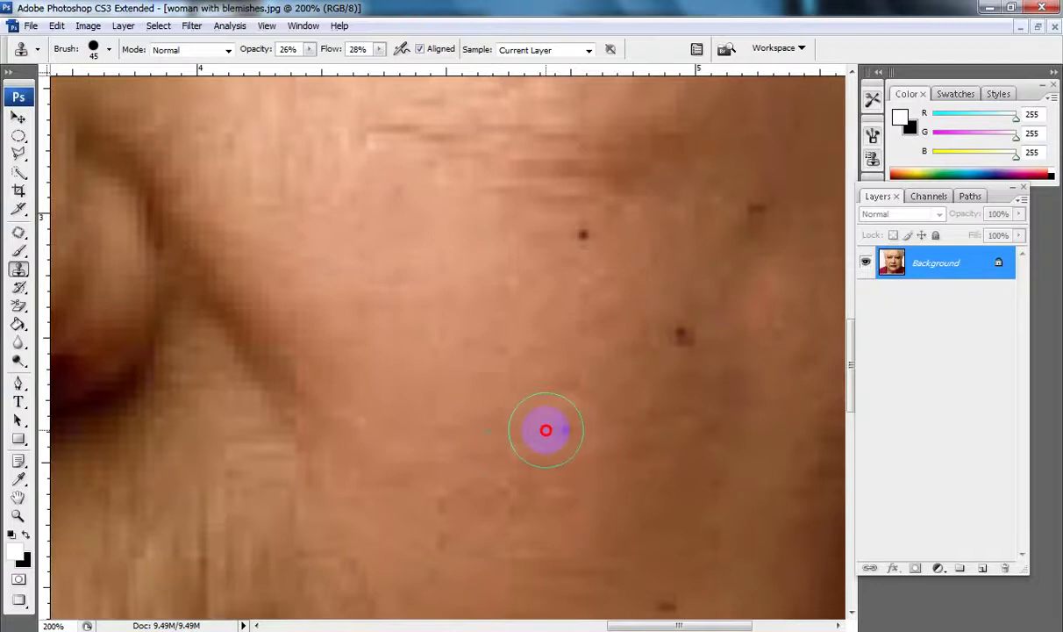
alt+click(511, 416)
click(586, 427)
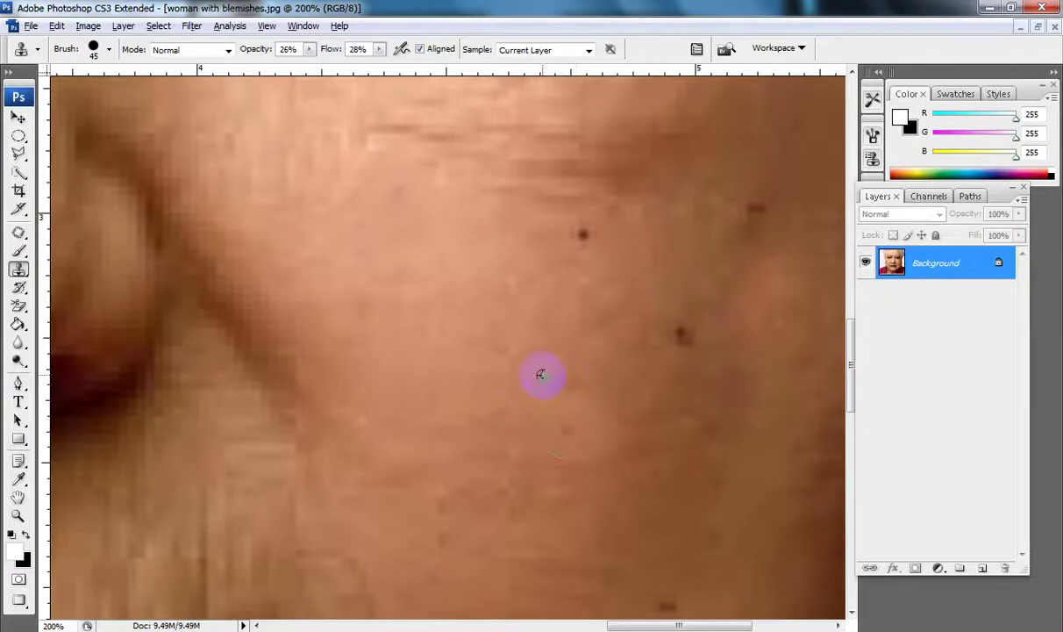
click(575, 414)
mouse_move(570, 422)
mouse_down()
mouse_move(536, 366)
mouse_move(569, 446)
mouse_move(536, 408)
mouse_move(554, 426)
mouse_move(489, 477)
mouse_move(214, 302)
mouse_move(230, 291)
mouse_up()
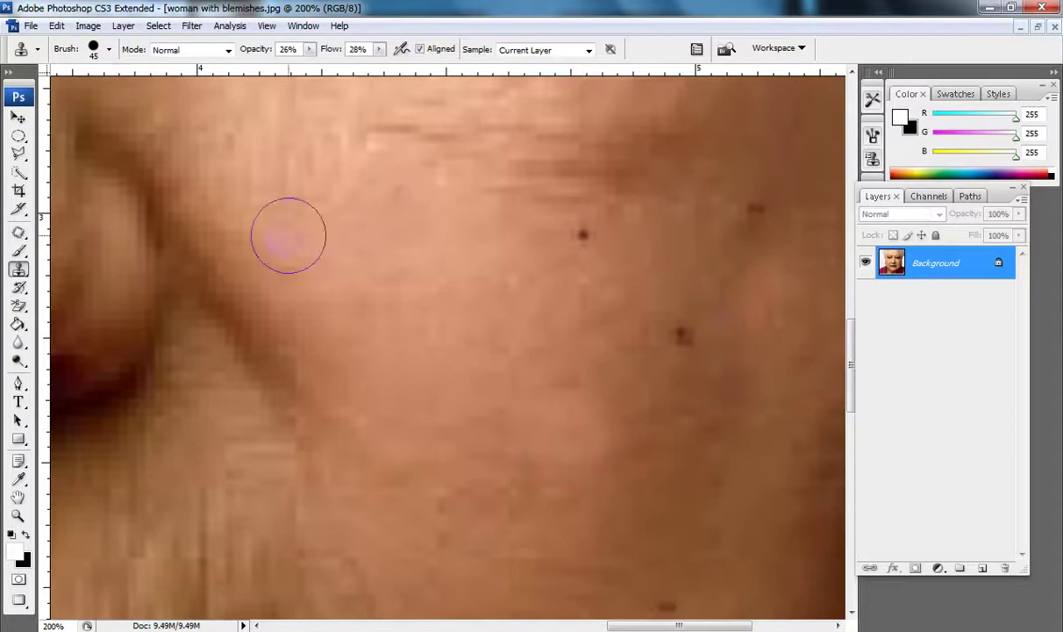
Step: Replace the three dark spots on the upper and outer cheek with nearby clean skin using the Patch tool
click(19, 233)
drag(19, 235, 88, 267)
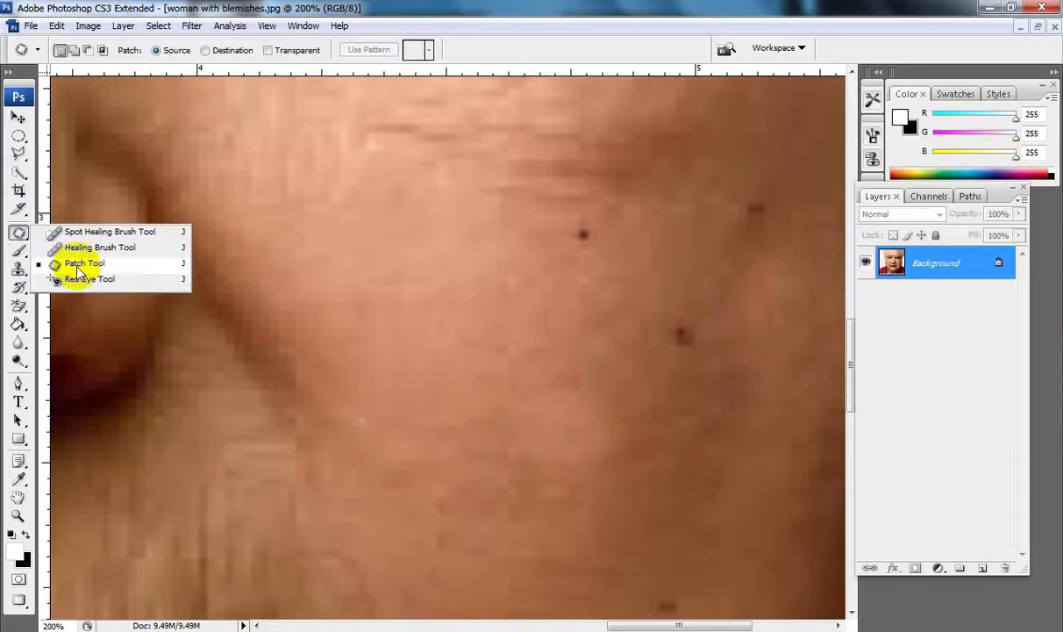
drag(79, 270, 81, 265)
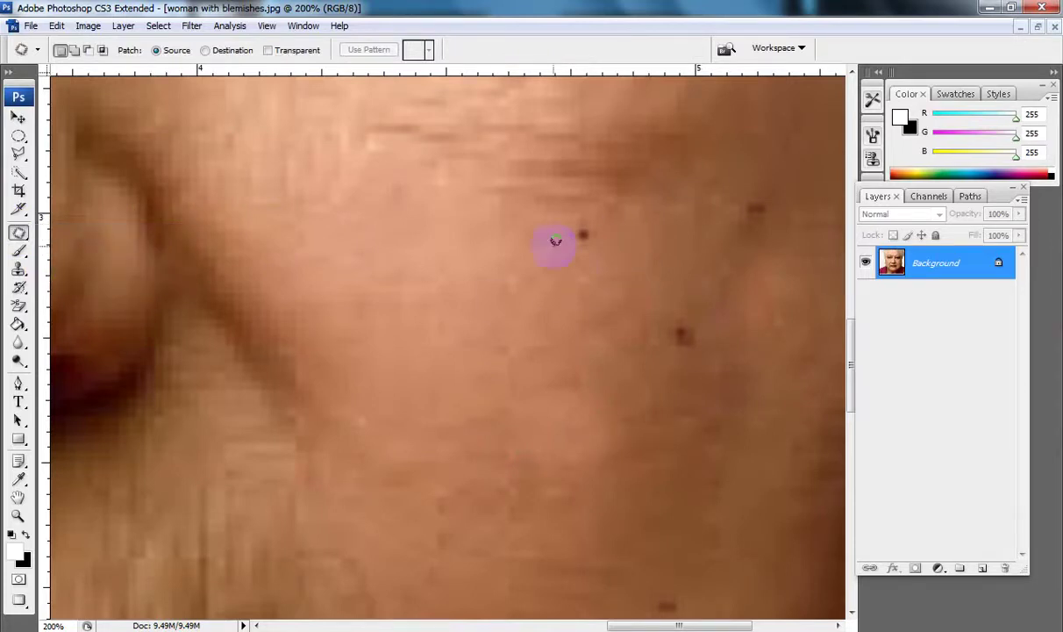
mouse_move(612, 232)
mouse_down()
mouse_move(591, 252)
mouse_move(583, 221)
mouse_move(609, 242)
mouse_move(588, 236)
mouse_move(508, 271)
mouse_move(629, 299)
mouse_up()
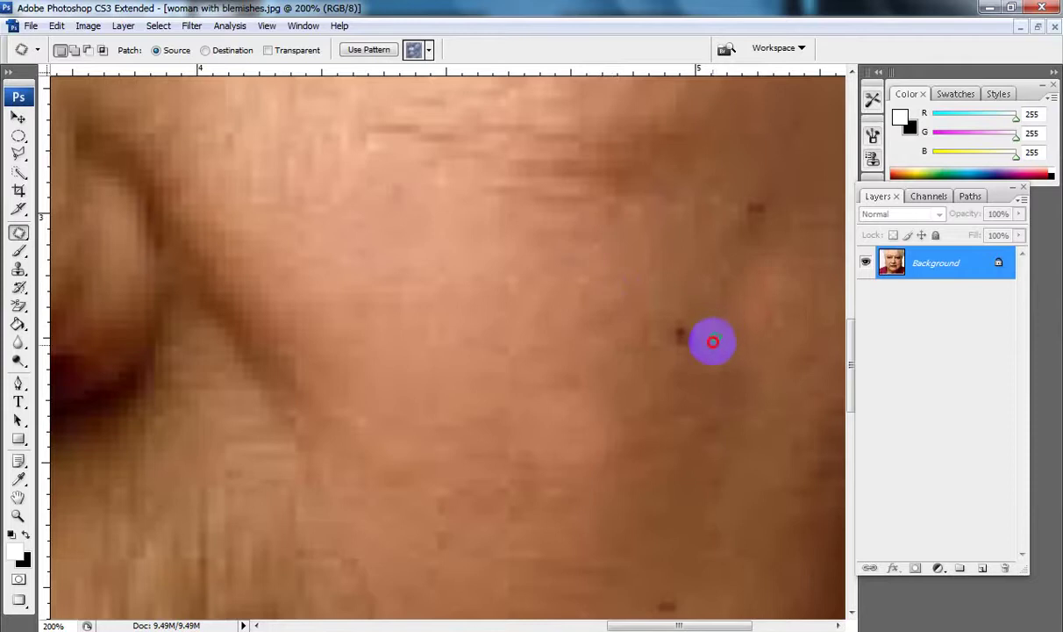
mouse_move(712, 342)
mouse_down()
mouse_move(646, 346)
mouse_move(655, 320)
mouse_move(716, 333)
mouse_move(725, 349)
mouse_move(603, 355)
mouse_up()
mouse_move(772, 244)
mouse_down()
mouse_move(733, 230)
mouse_move(769, 190)
mouse_move(791, 222)
mouse_move(756, 240)
mouse_up()
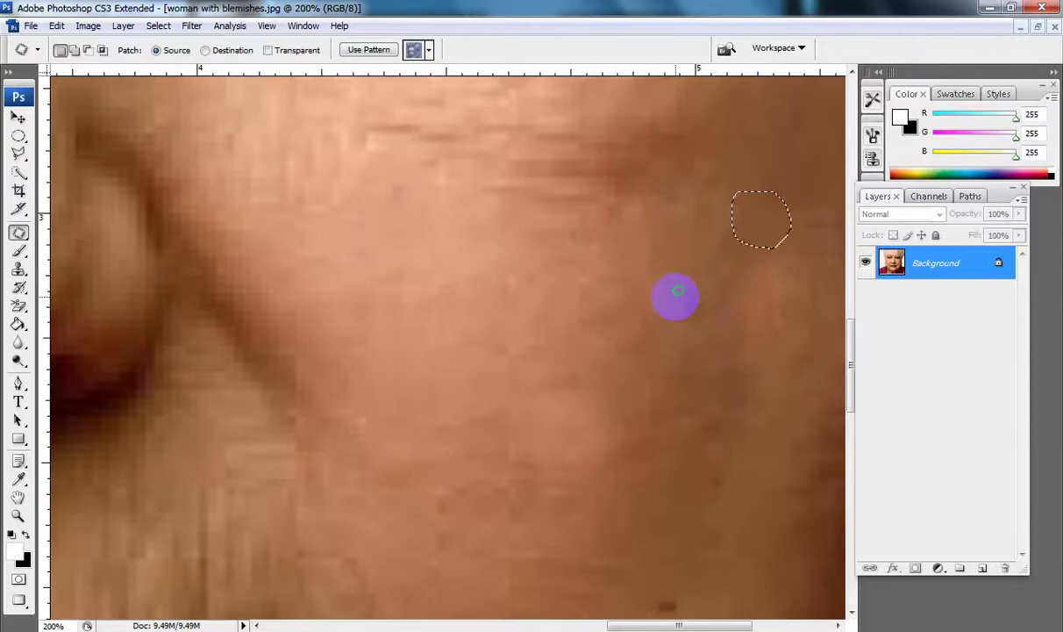
Step: Patch the dark spot on the image-left side of the central forehead with nearby clean skin
alt+click(507, 267)
alt+click(522, 266)
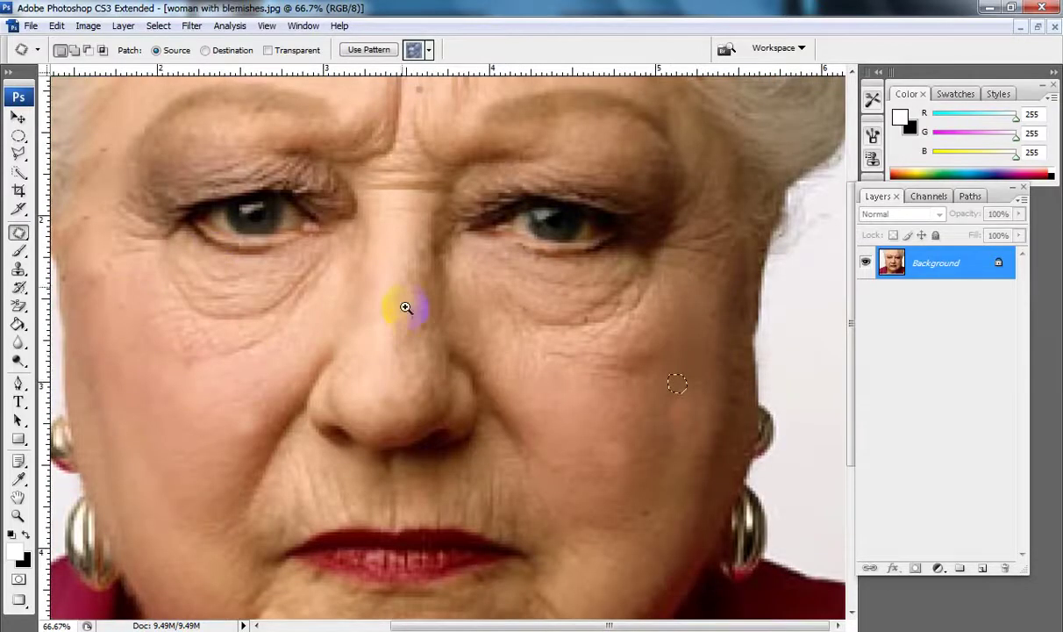
drag(387, 124, 403, 333)
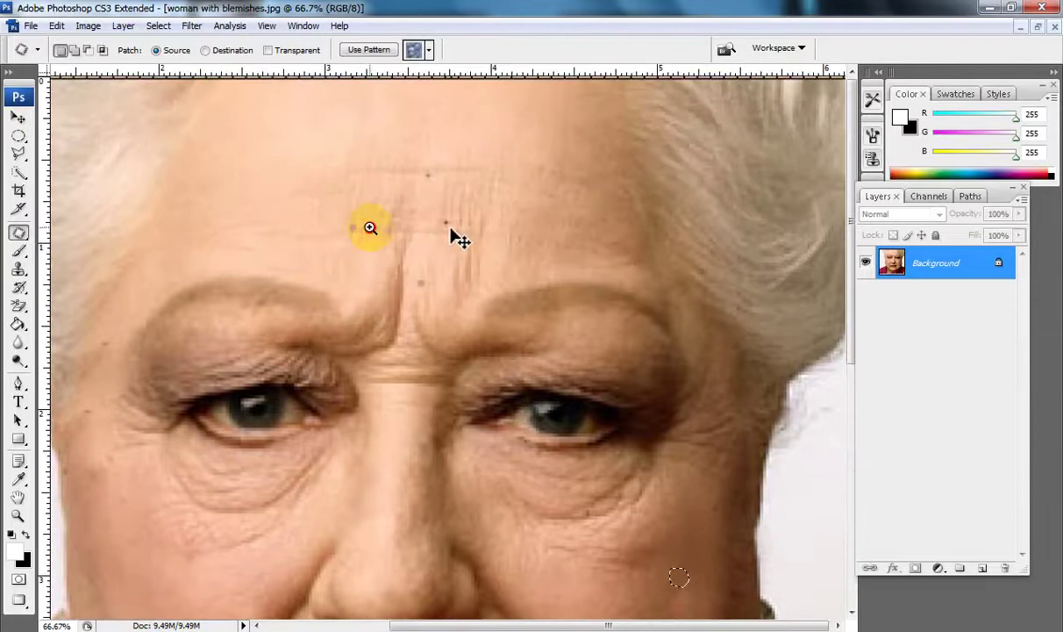
drag(369, 228, 374, 224)
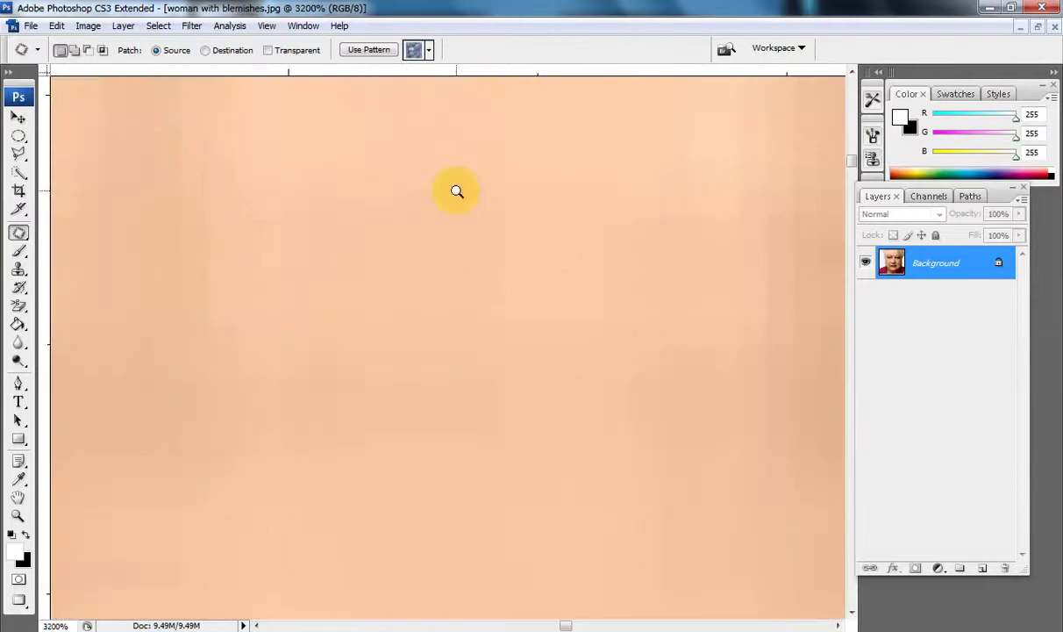
alt+click(481, 317)
alt+click(481, 317)
alt+click(482, 317)
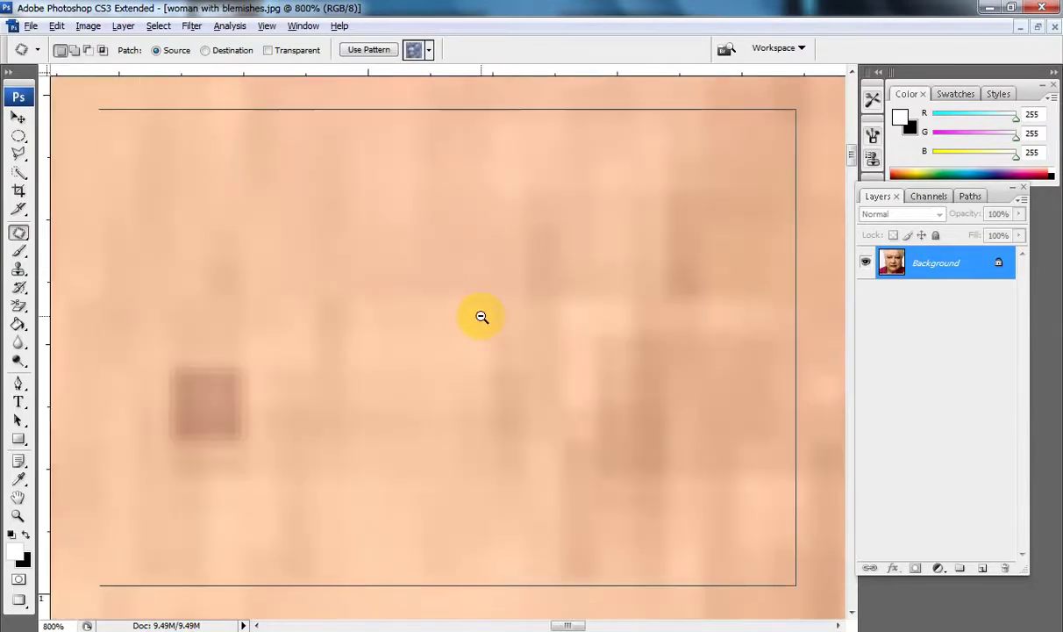
alt+click(482, 317)
alt+click(483, 315)
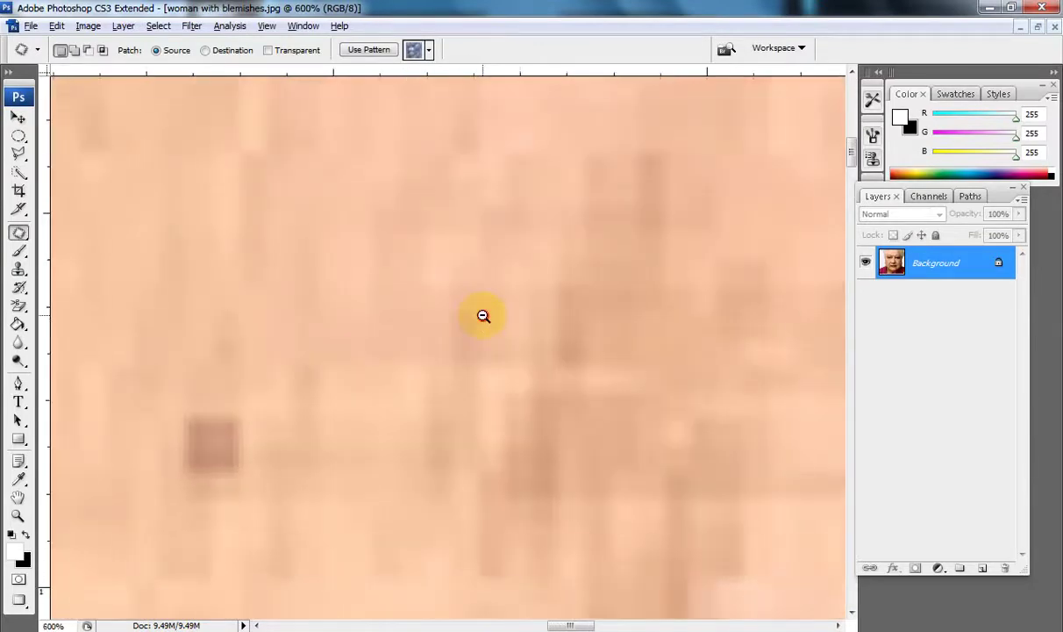
alt+click(484, 317)
alt+click(505, 380)
alt+click(505, 380)
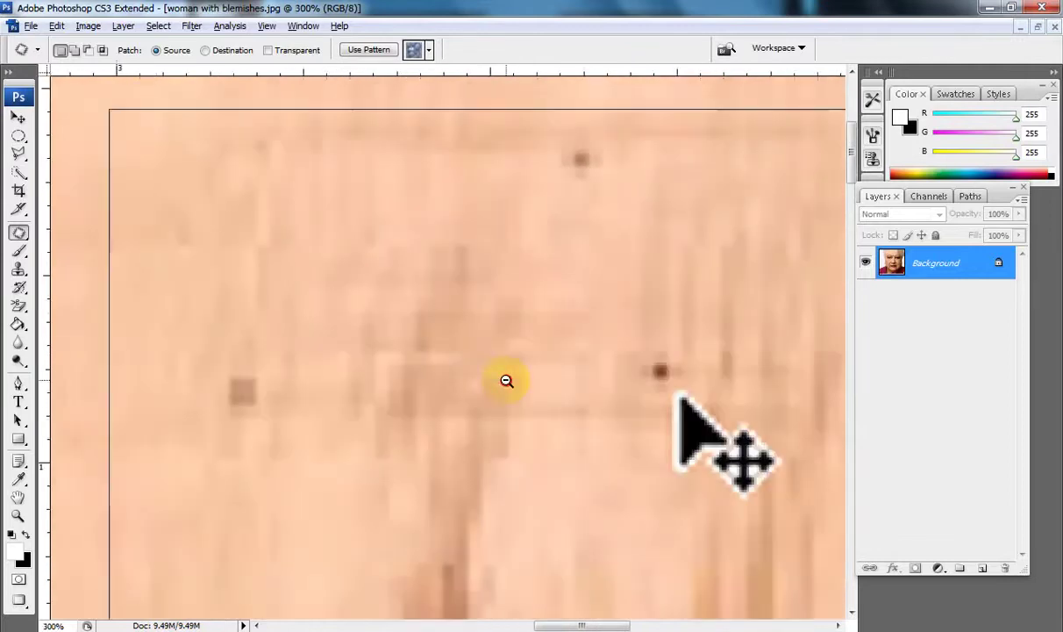
alt+click(507, 380)
alt+click(506, 379)
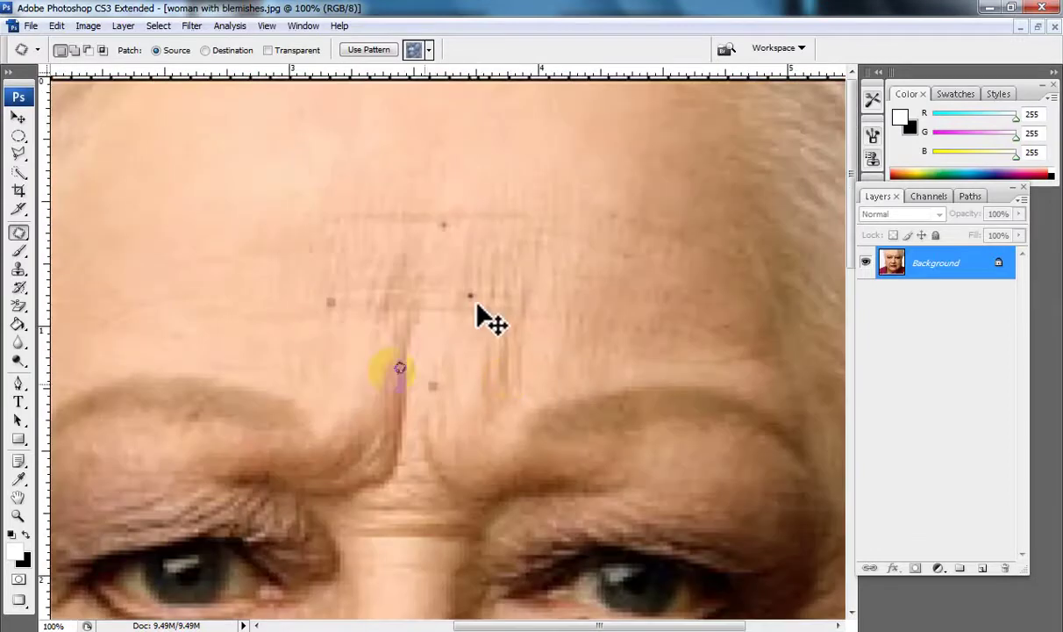
mouse_move(347, 299)
mouse_down()
mouse_move(309, 310)
mouse_move(307, 296)
mouse_move(341, 304)
mouse_up()
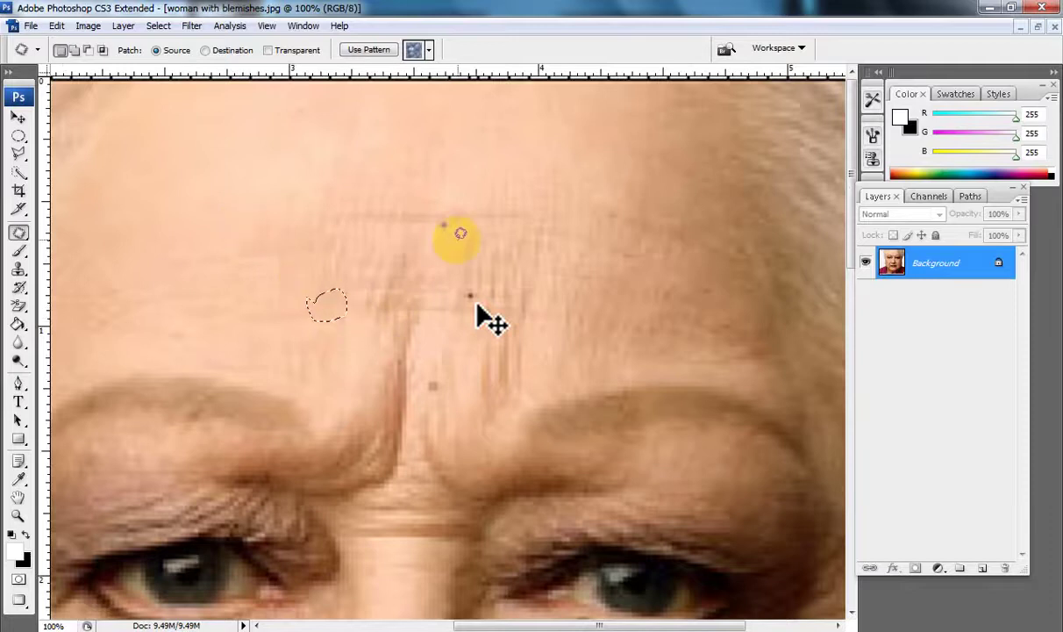
Step: Patch the horizontal forehead crease with its dark spot, and the vertical frown line down to between the eyebrows, using smoother nearby skin
mouse_move(467, 233)
mouse_down()
mouse_move(369, 232)
mouse_move(313, 218)
mouse_move(335, 196)
mouse_move(562, 187)
mouse_move(453, 228)
mouse_move(460, 156)
mouse_up()
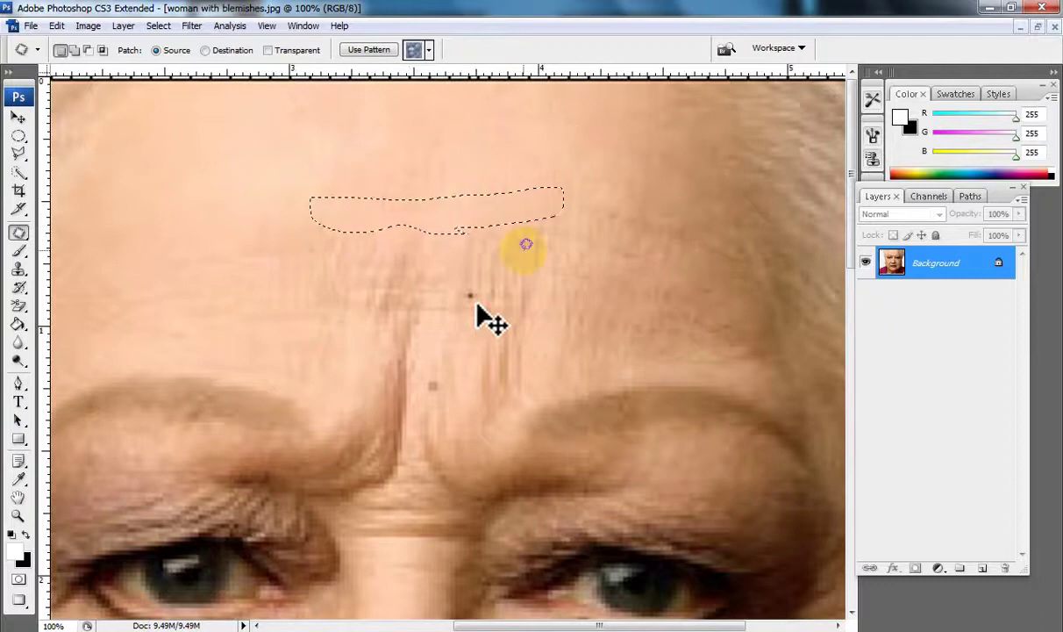
click(434, 312)
mouse_move(433, 311)
mouse_down()
mouse_move(367, 369)
mouse_move(354, 278)
mouse_move(412, 257)
mouse_move(426, 311)
mouse_move(397, 310)
mouse_move(433, 231)
mouse_up()
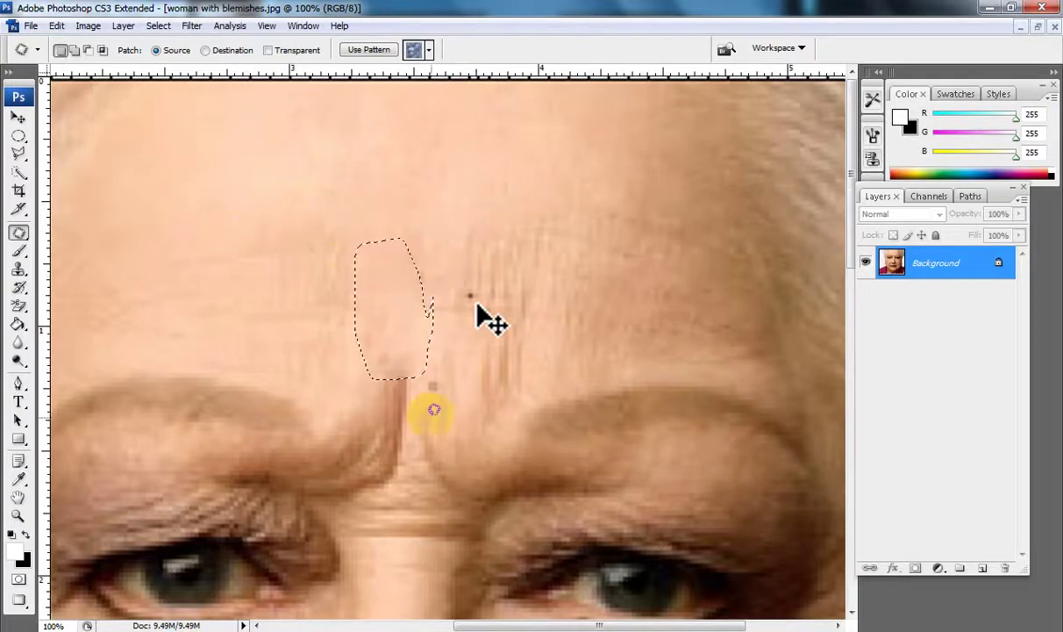
mouse_move(422, 382)
mouse_down()
mouse_move(405, 486)
mouse_move(364, 495)
mouse_move(342, 470)
mouse_move(333, 406)
mouse_move(368, 369)
mouse_move(439, 393)
mouse_move(396, 417)
mouse_move(265, 297)
mouse_up()
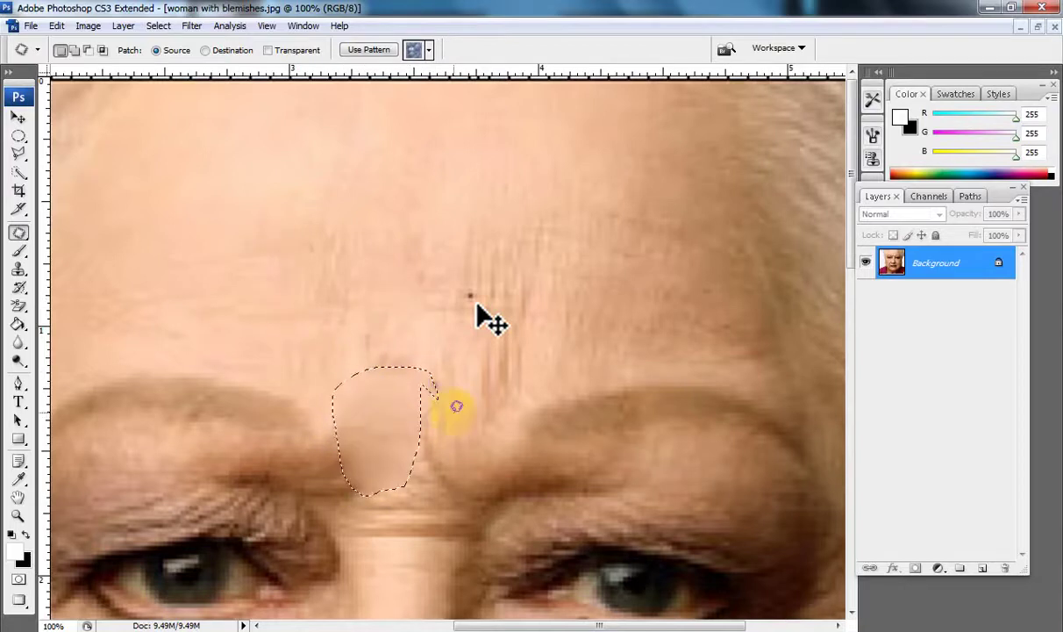
click(474, 449)
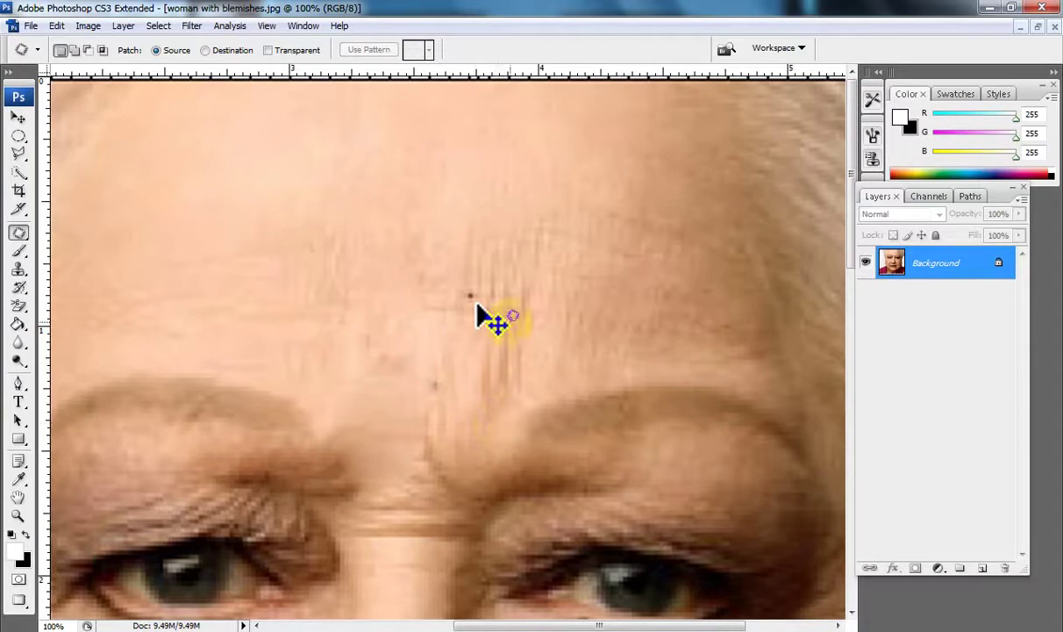
mouse_move(509, 350)
mouse_down()
mouse_move(461, 334)
mouse_move(466, 293)
mouse_up()
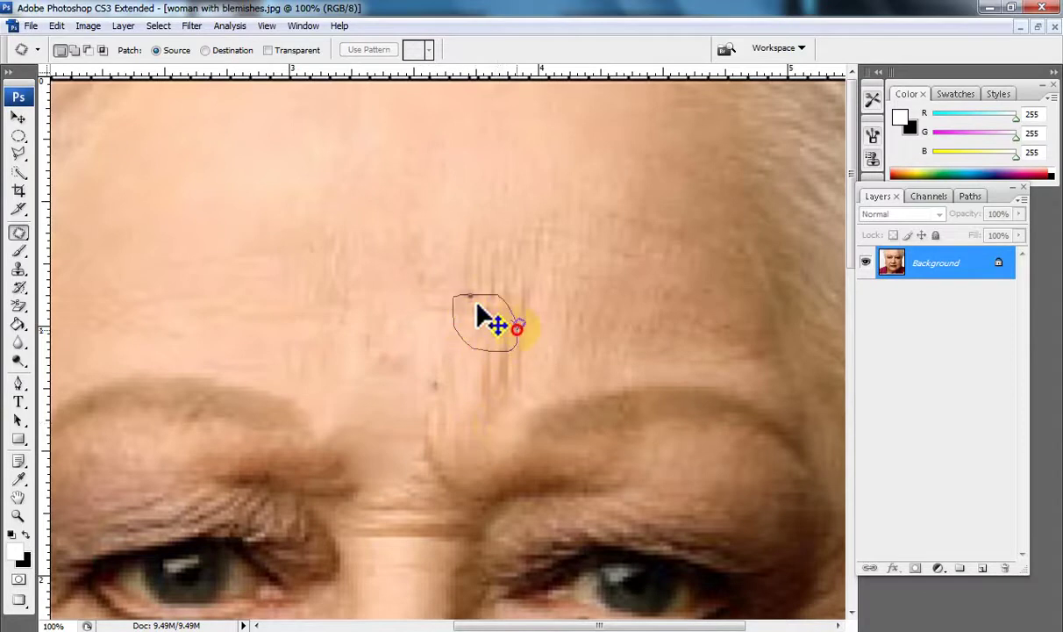
drag(517, 327, 518, 326)
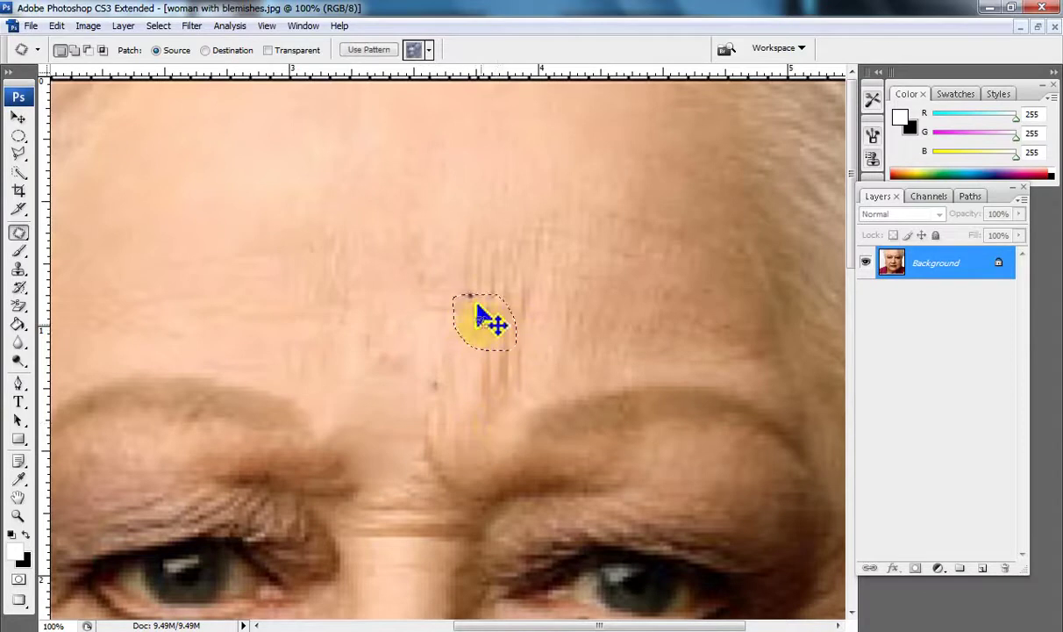
click(610, 349)
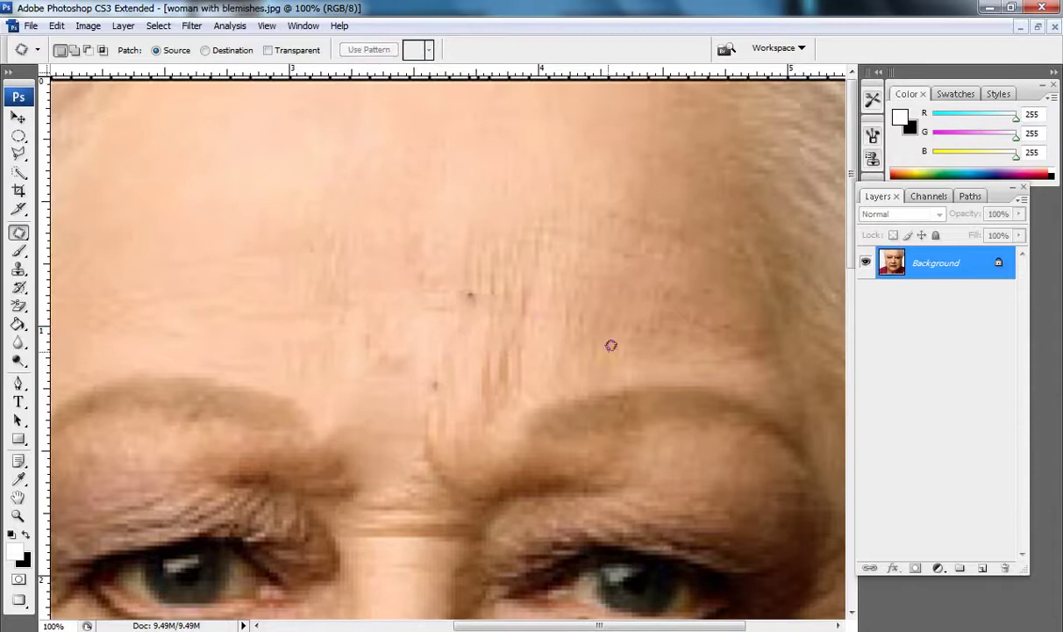
Step: Select the Red Eye tool for the woman's pupils
alt+click(516, 434)
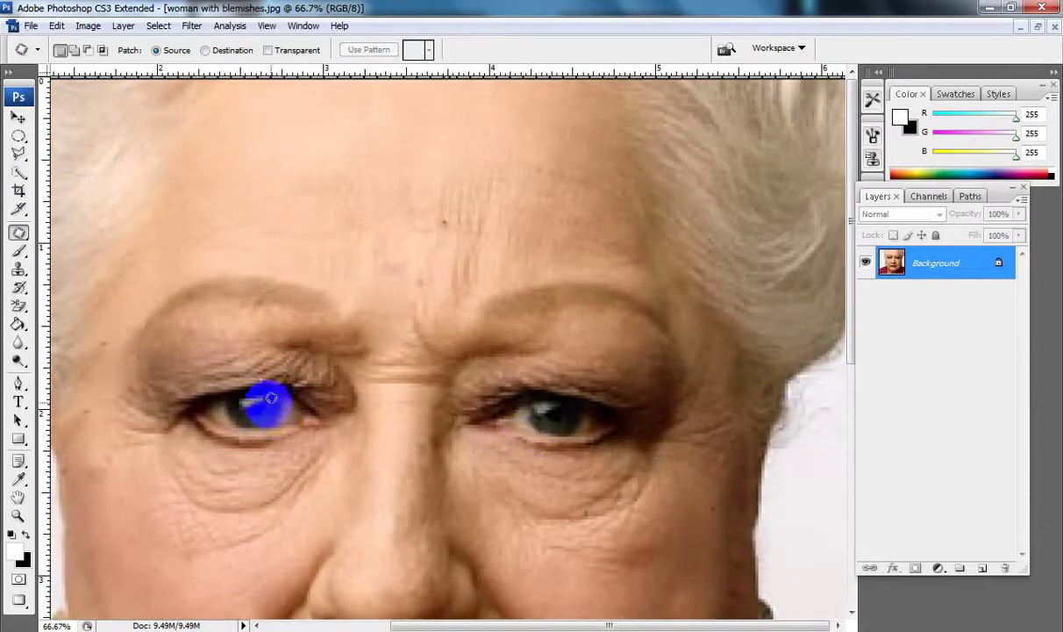
click(19, 234)
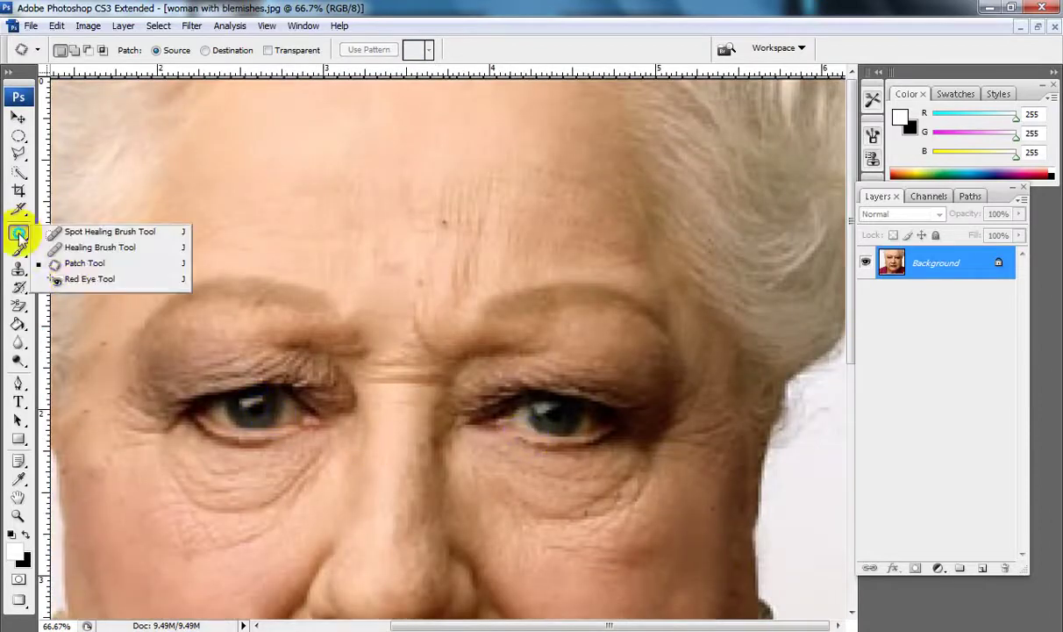
click(59, 281)
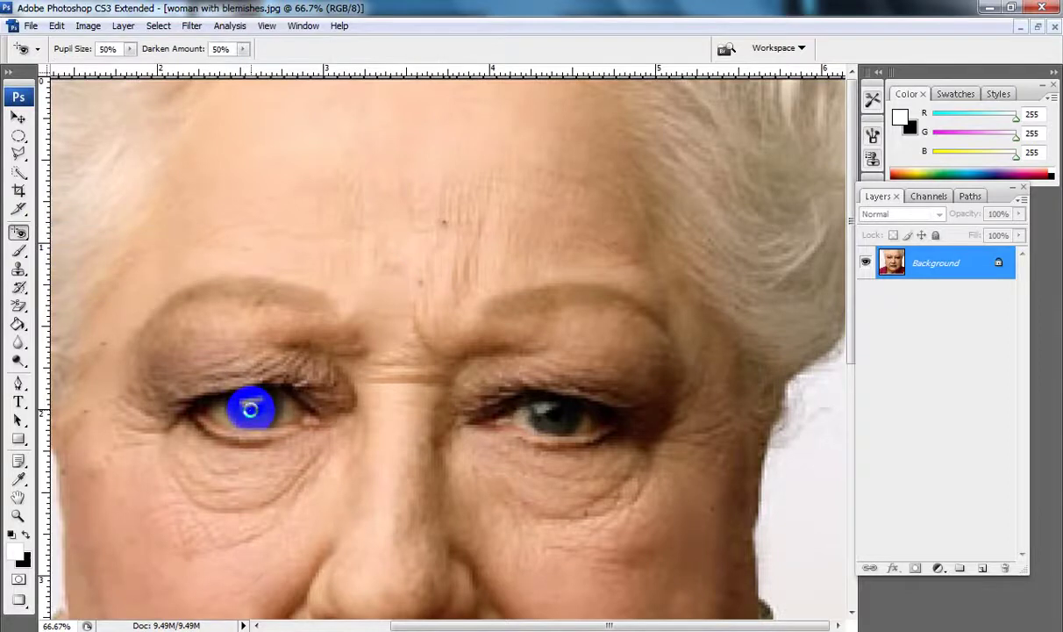
click(518, 408)
click(553, 467)
drag(344, 384, 662, 343)
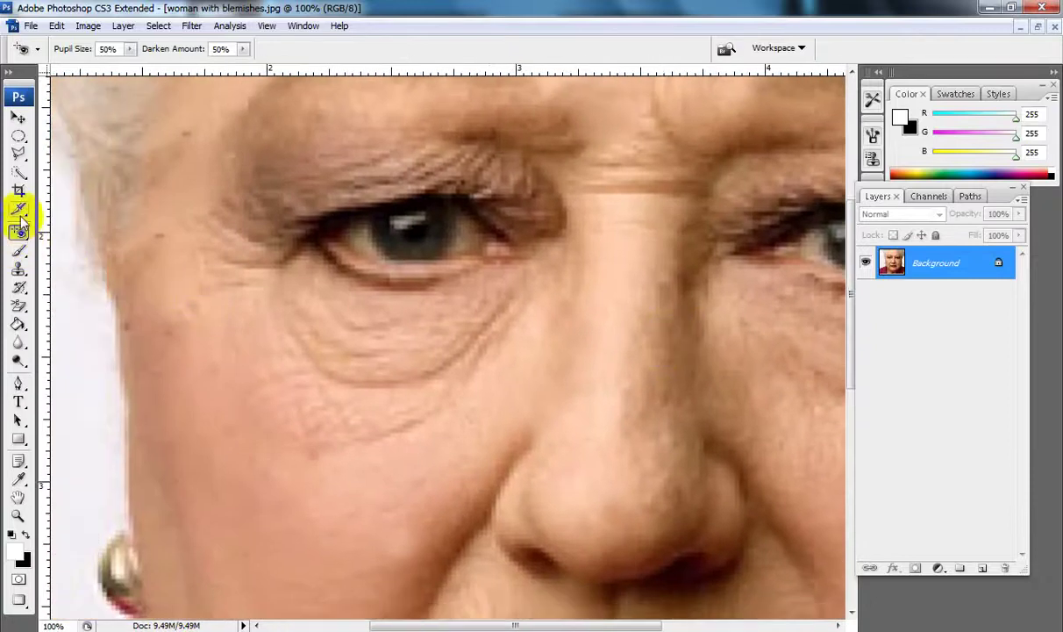
Step: Patch the deep wrinkle under the image-left eye with smooth cheek skin using the Patch tool, and clear the selection
drag(20, 232, 58, 260)
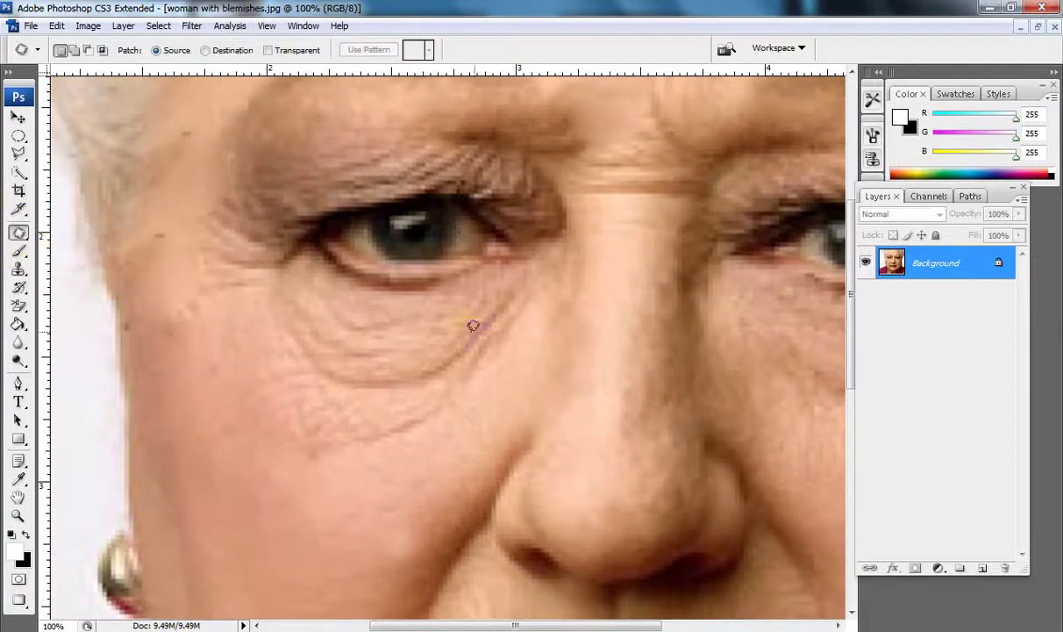
mouse_move(509, 345)
mouse_down()
mouse_move(466, 382)
mouse_move(297, 383)
mouse_move(404, 352)
mouse_up()
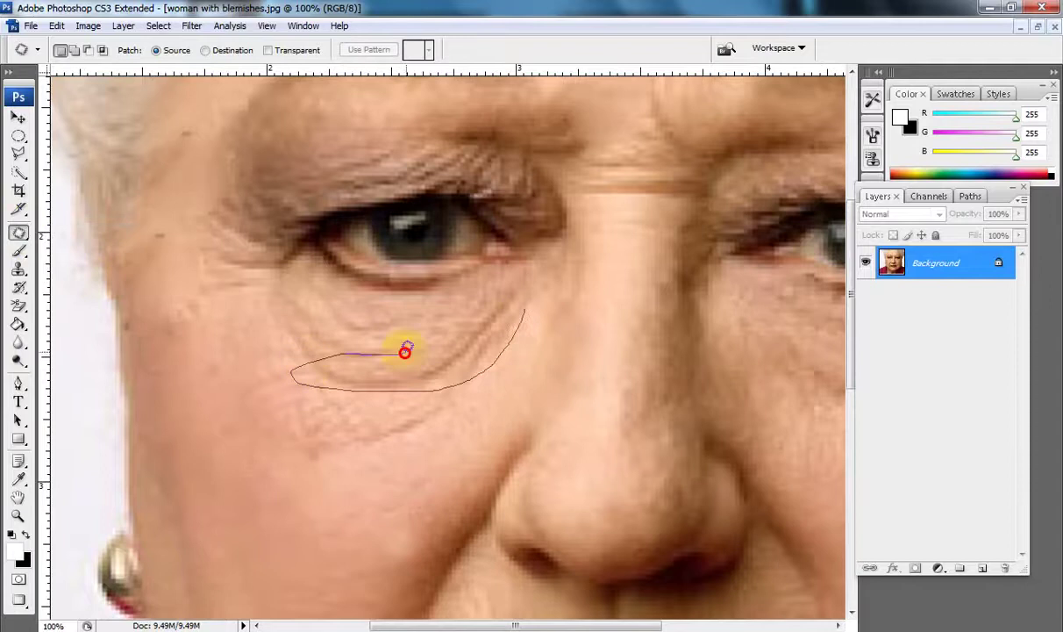
drag(469, 320, 474, 321)
drag(469, 346, 507, 430)
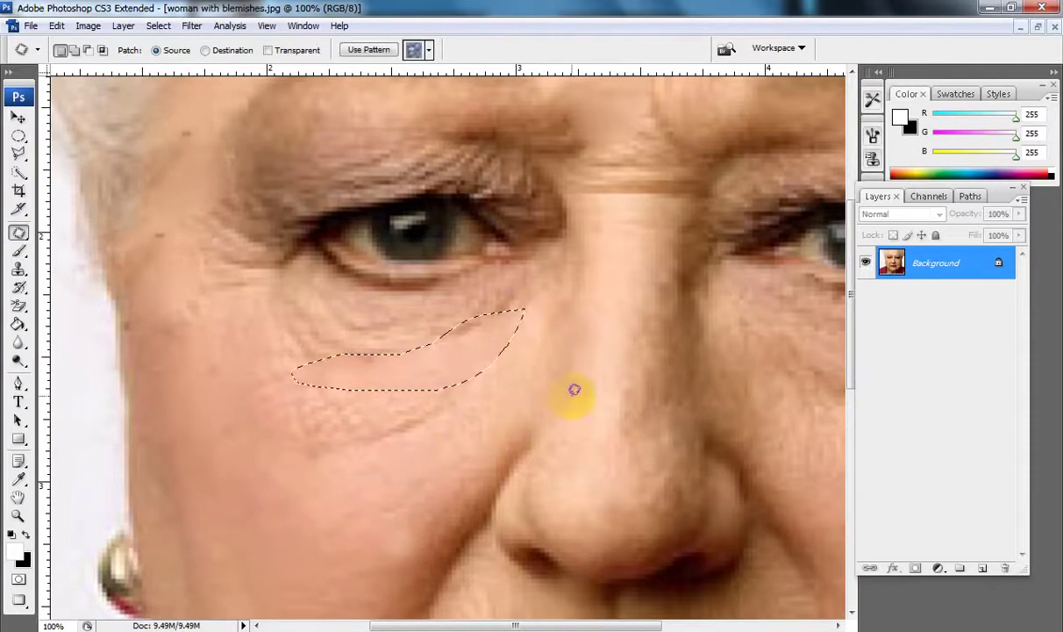
click(524, 436)
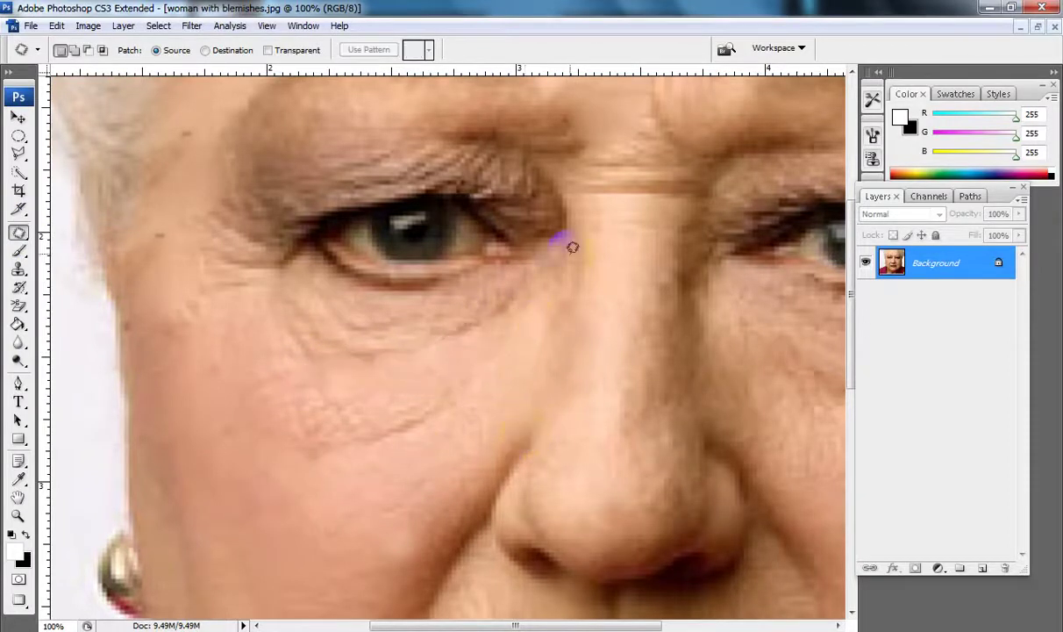
Step: Step back through the edit history past the under-eye and forehead patches
drag(598, 236, 467, 446)
drag(505, 253, 507, 424)
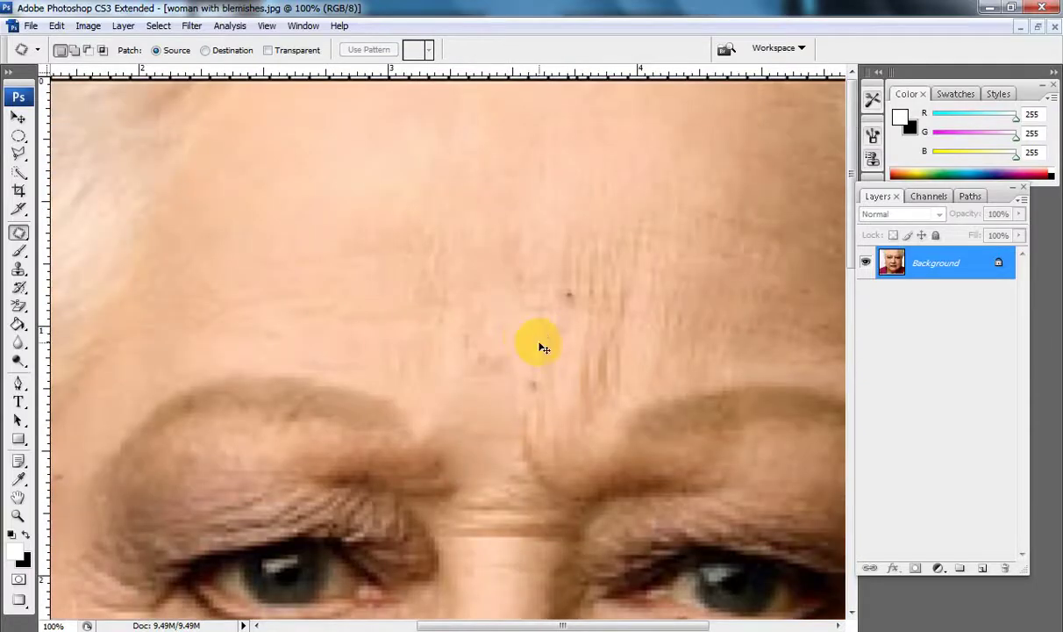
key(ctrl+d)
key(ctrl+alt+z)
key(ctrl+alt+z)
key(ctrl+alt+z)
key(ctrl+alt+z)
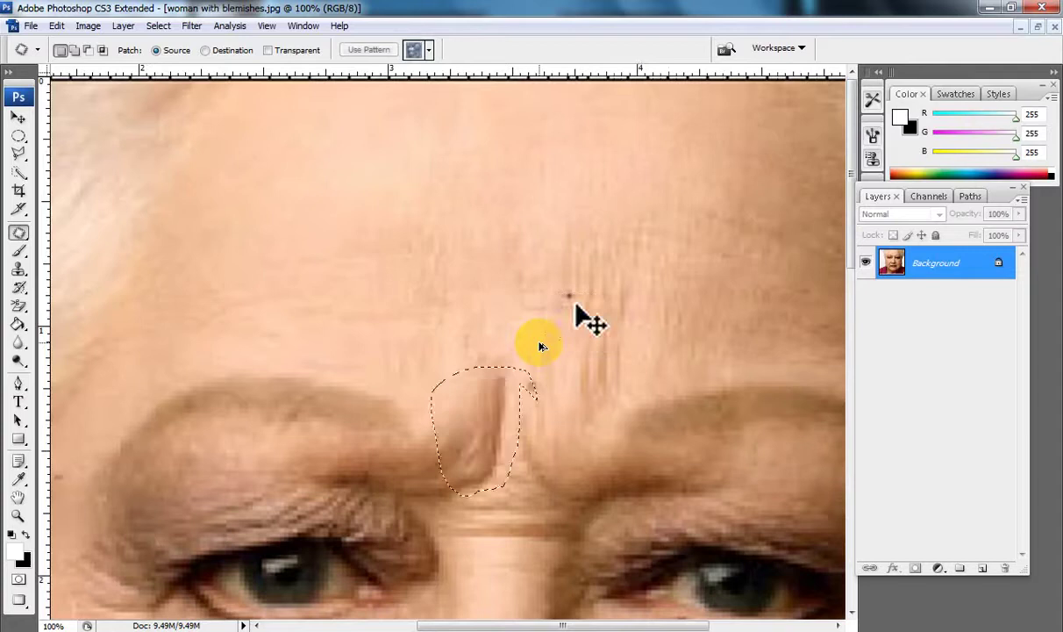
key(ctrl+alt+z)
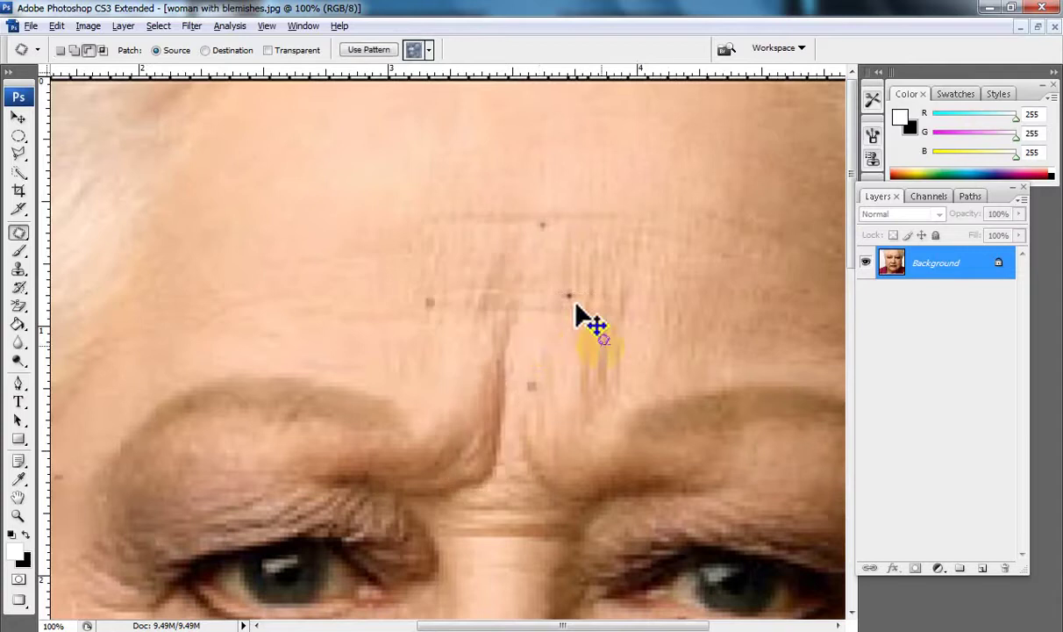
ctrl+alt+click(602, 357)
ctrl+alt+click(623, 423)
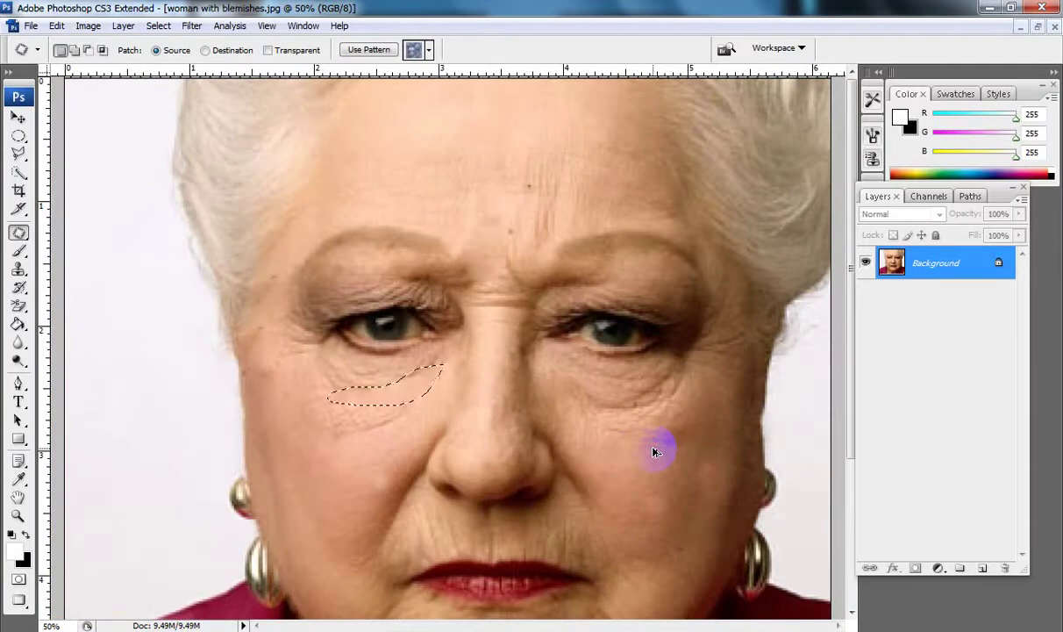
Step: Clear the selection and undo the forehead patches and the most recent cheek patches
key(ctrl+d)
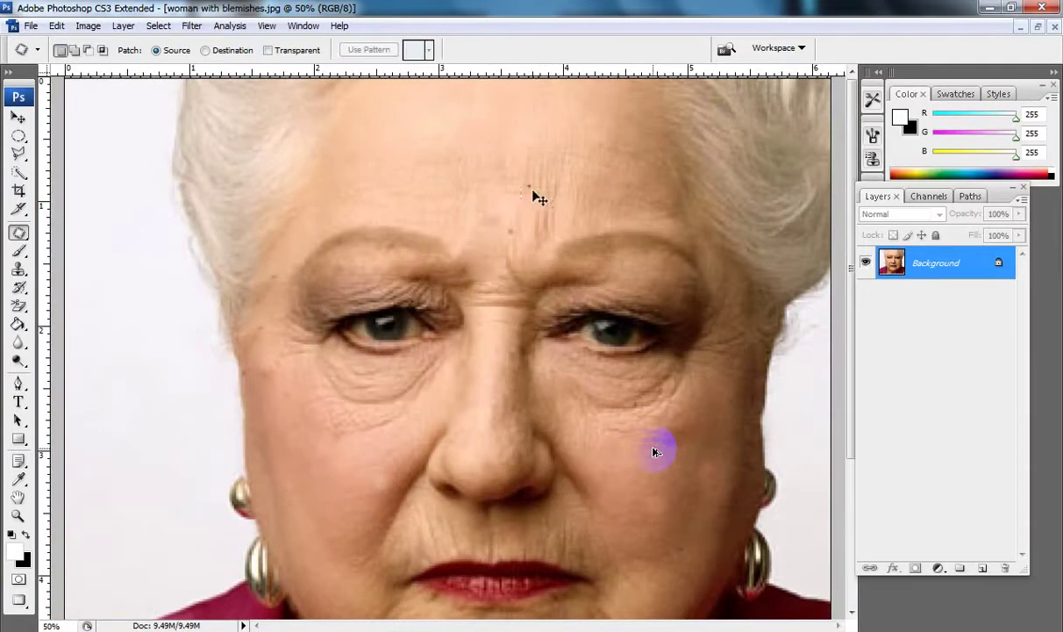
key(ctrl+alt+z)
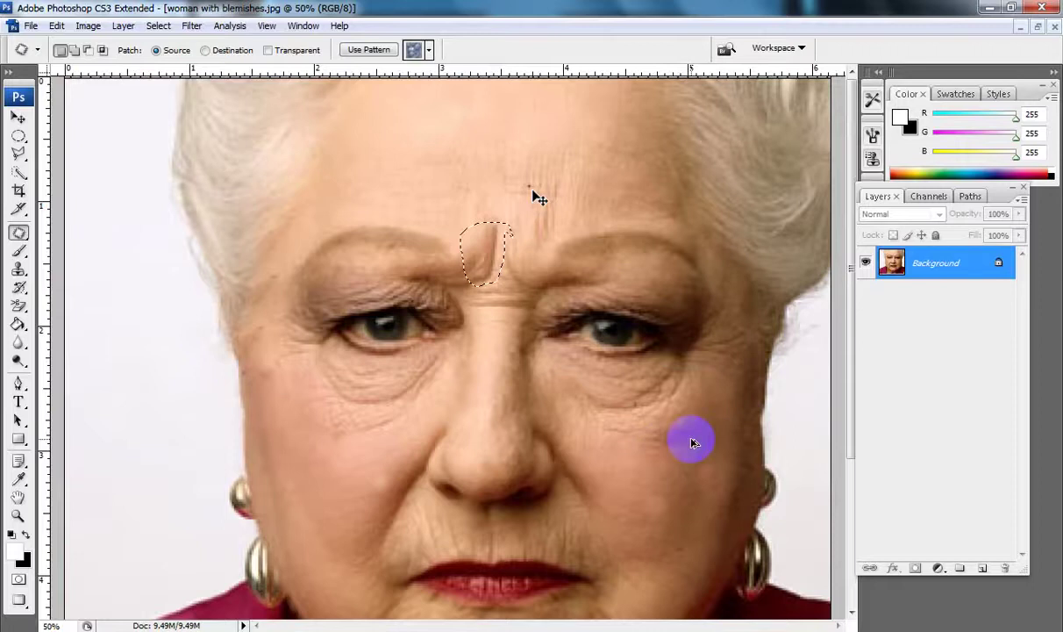
key(ctrl+alt+z)
key(ctrl+alt+z)
key(ctrl+alt+z)
key(ctrl+alt+z)
key(ctrl+alt+z)
key(ctrl+alt+z)
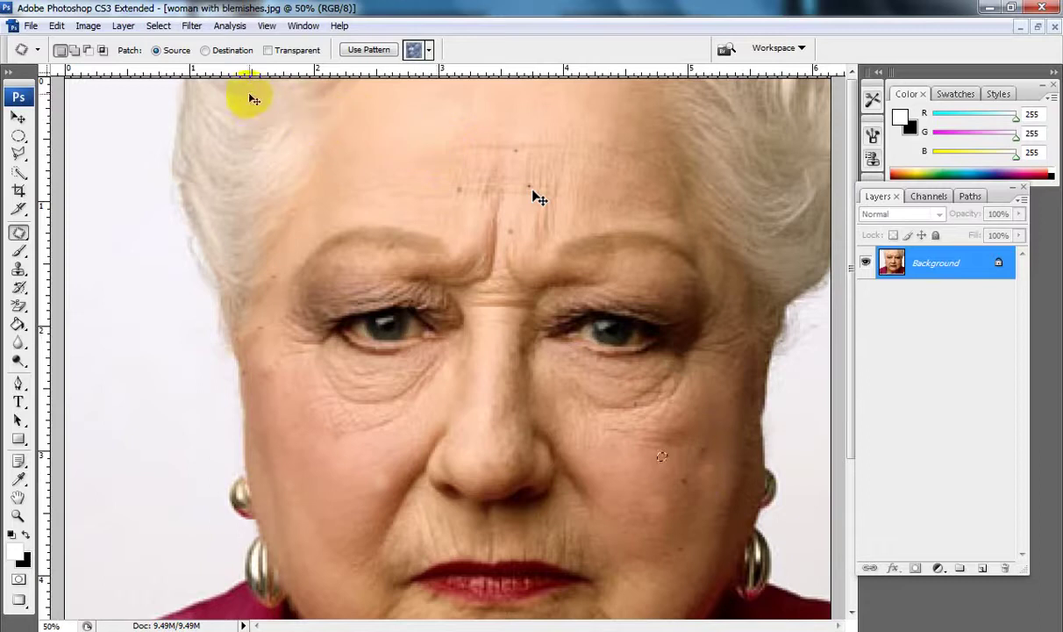
Step: Select the Spot Healing Brush for the dark spot on the image-left side of the central forehead
drag(249, 92, 782, 392)
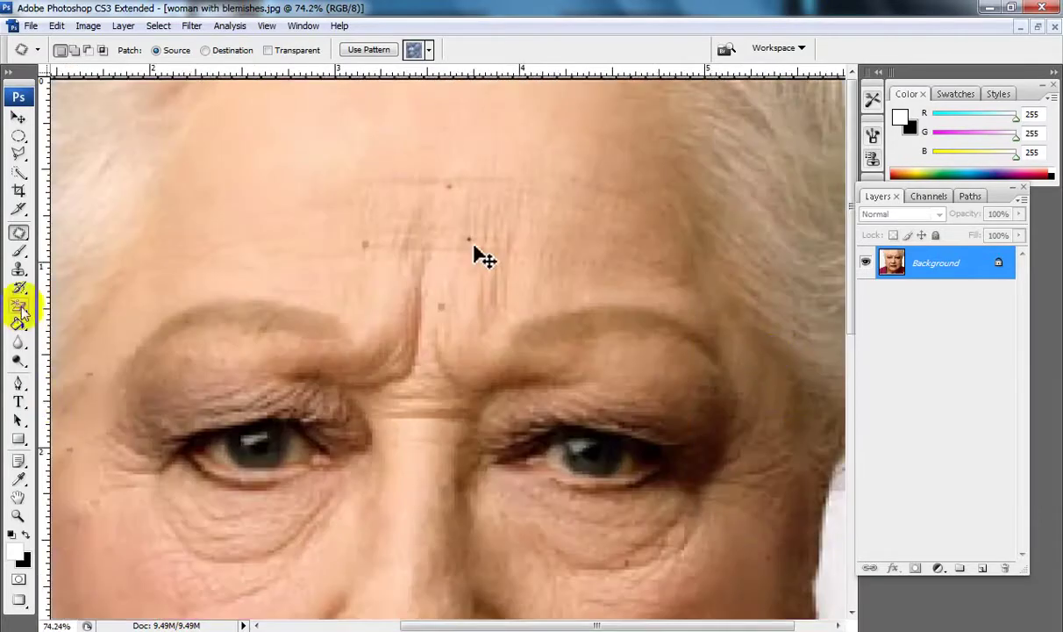
click(19, 238)
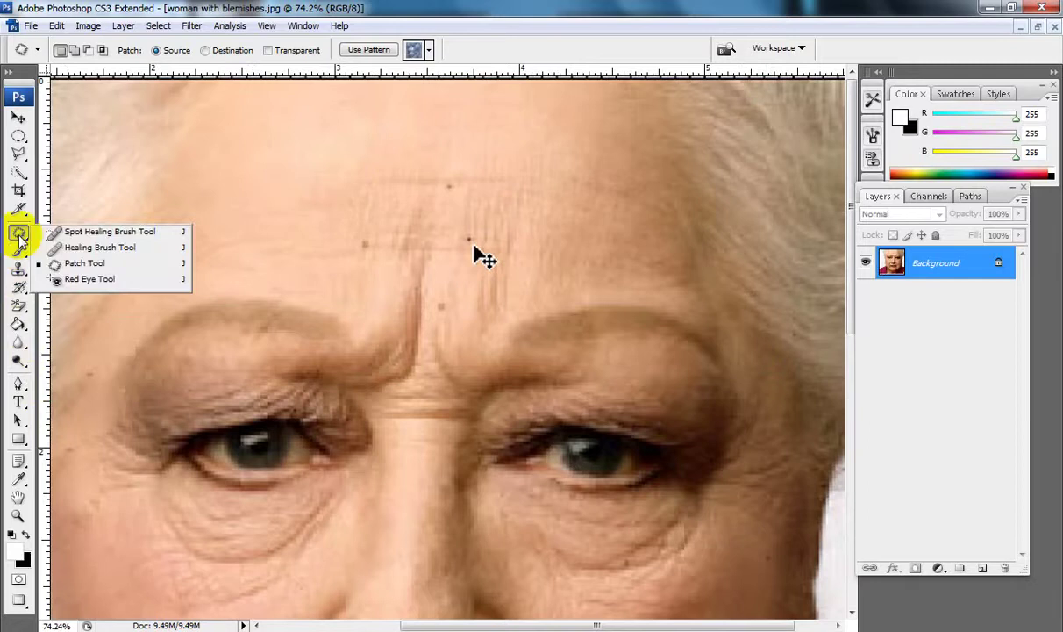
click(80, 231)
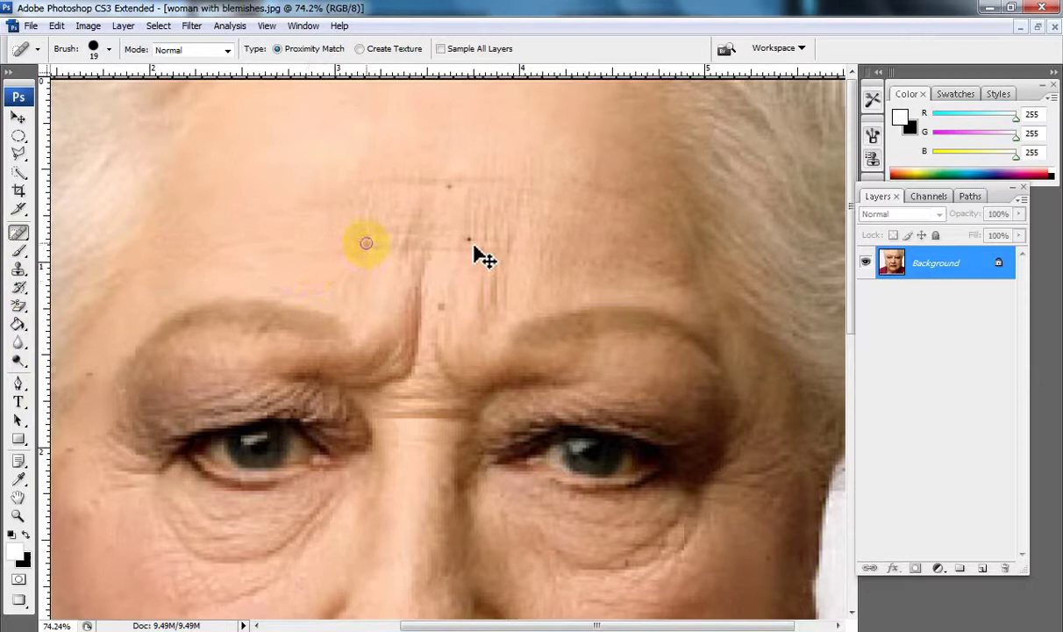
ctrl+click(366, 244)
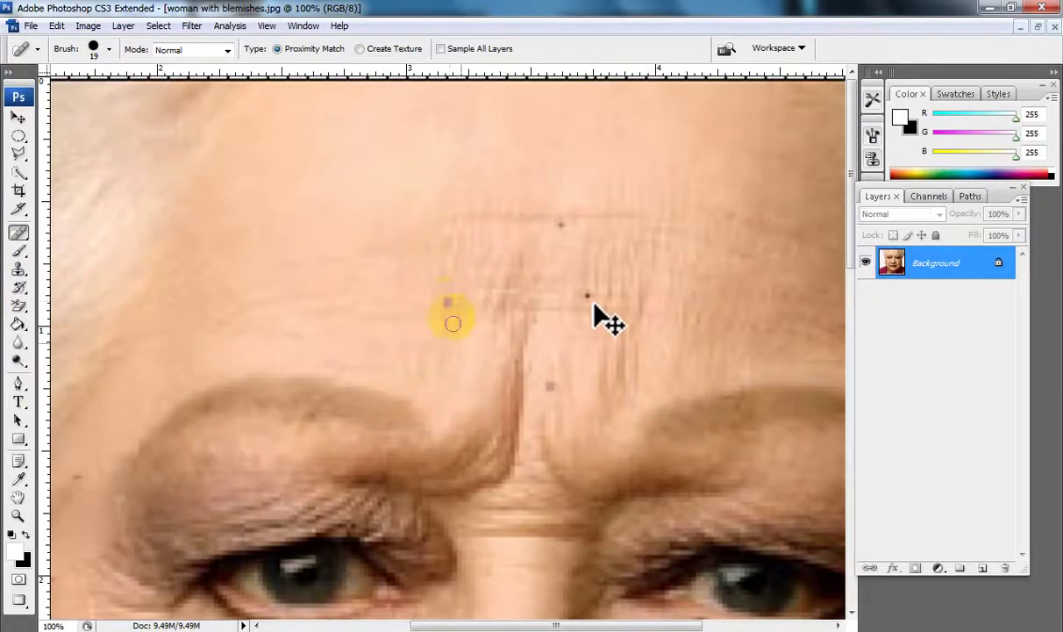
Step: Set up the Spot Healing Brush with a brush size of 50 for the dark spots on the central forehead
click(20, 233)
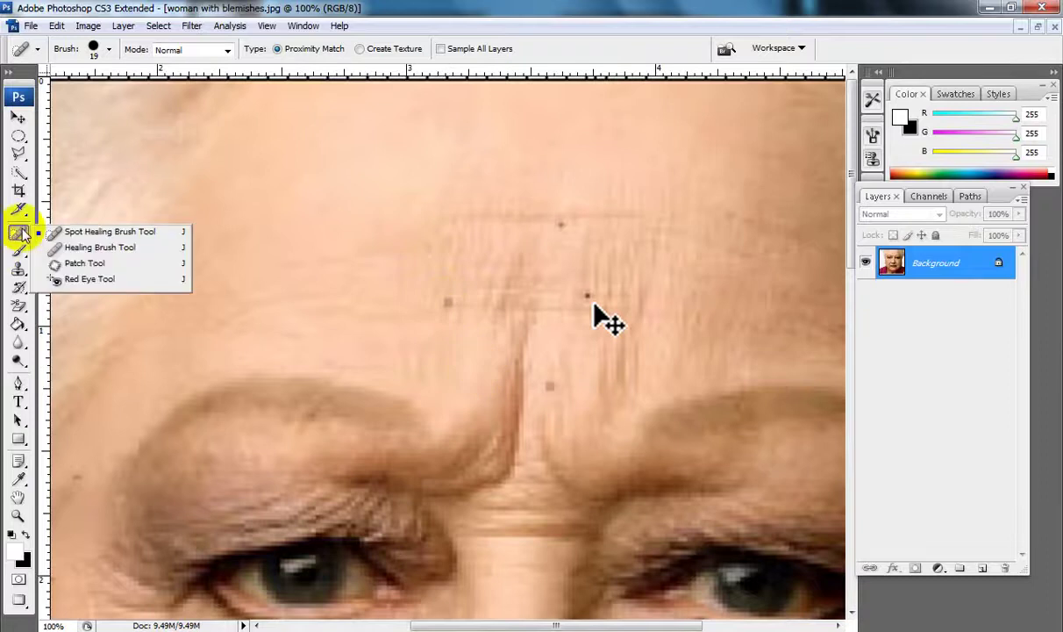
click(72, 232)
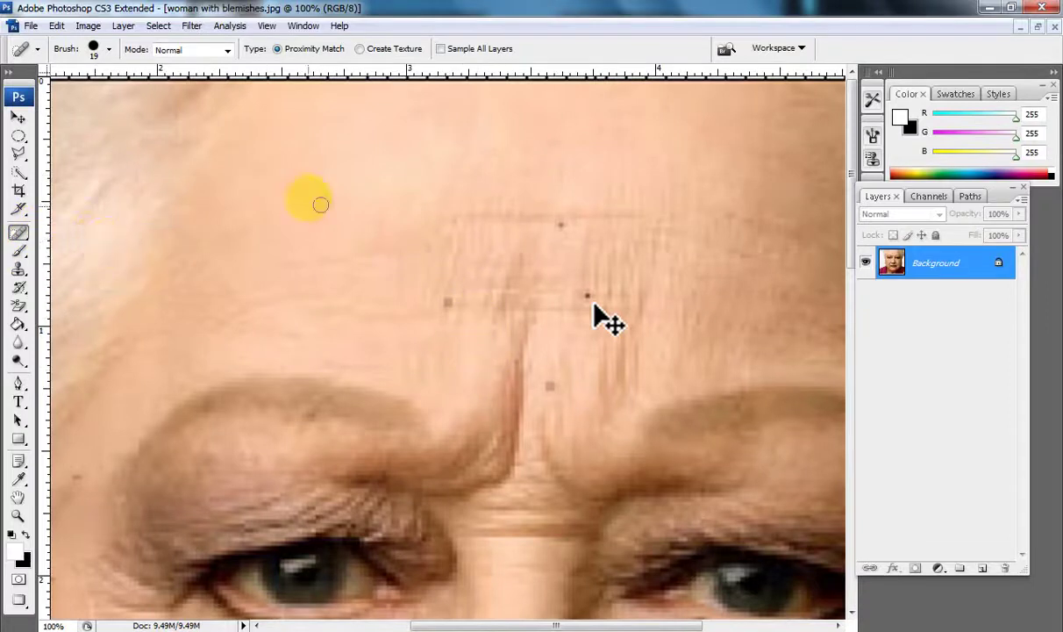
key(ctrl+minus)
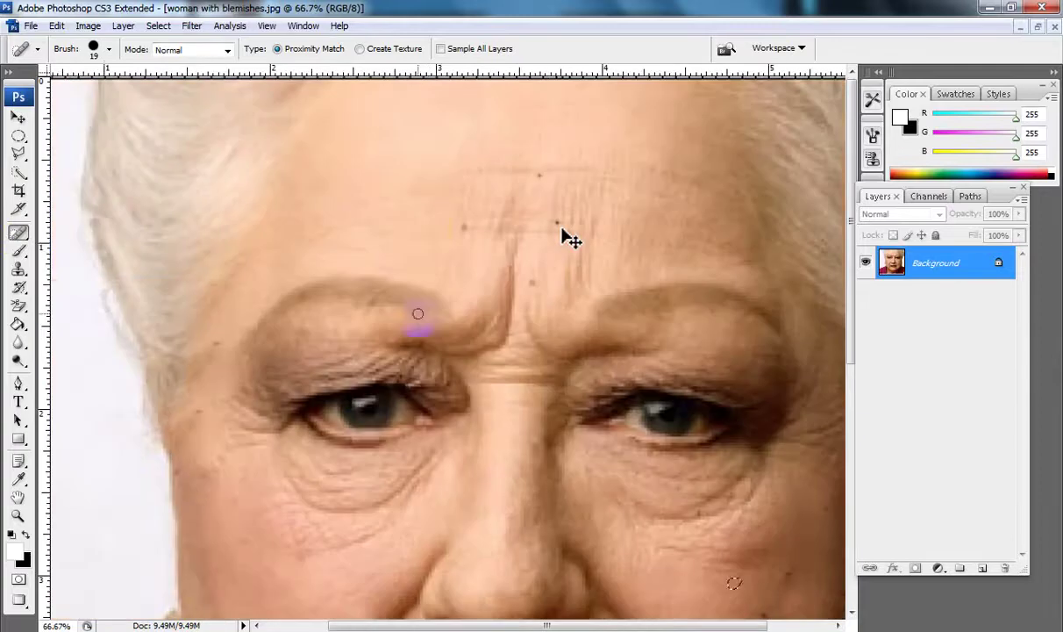
click(427, 245)
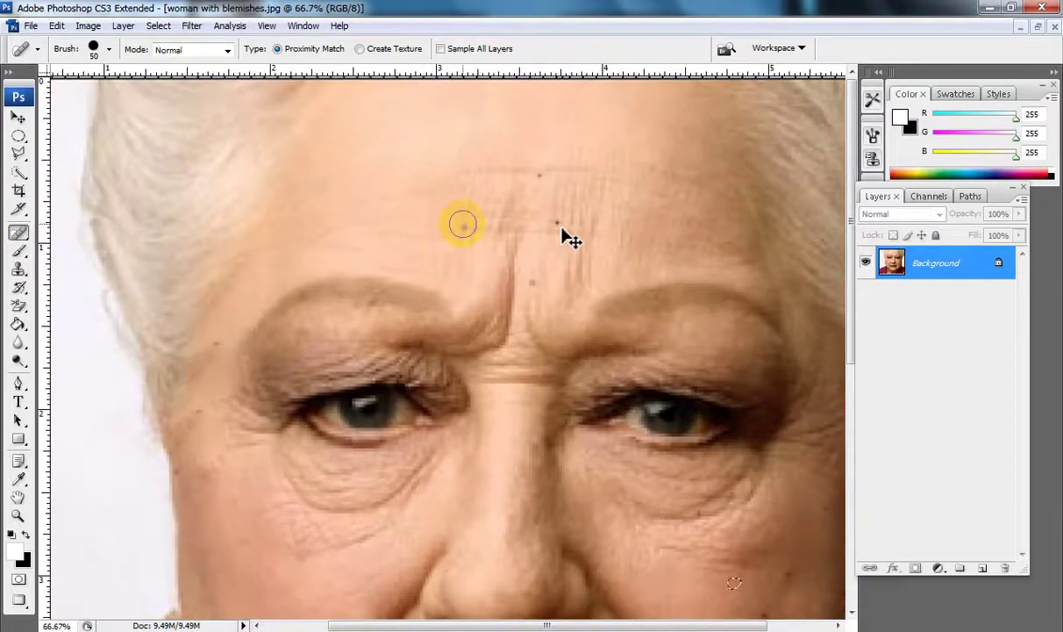
right_click(17, 231)
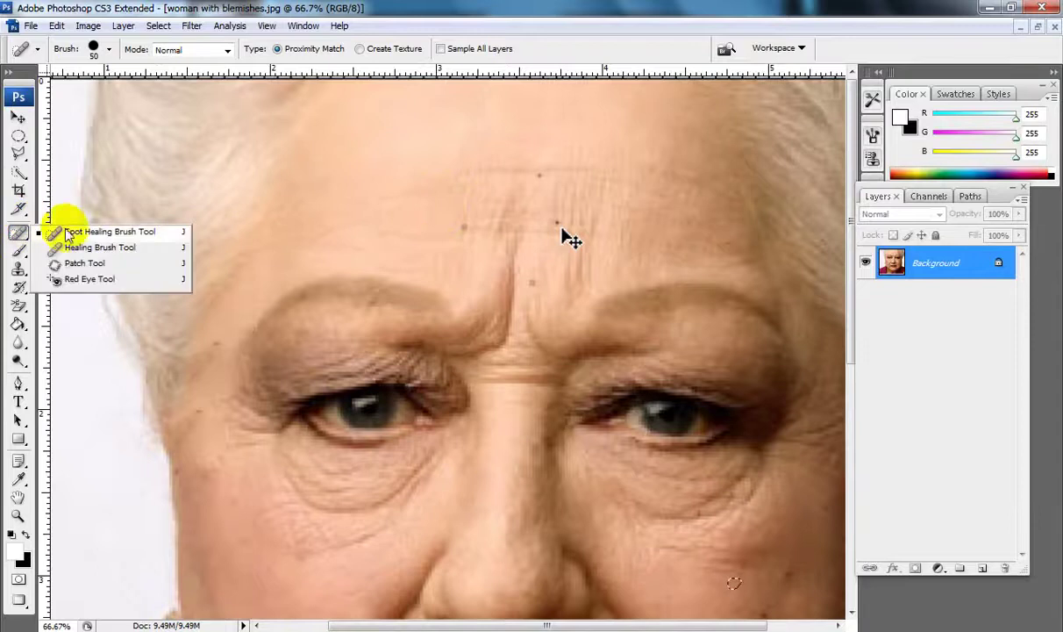
click(68, 228)
click(413, 247)
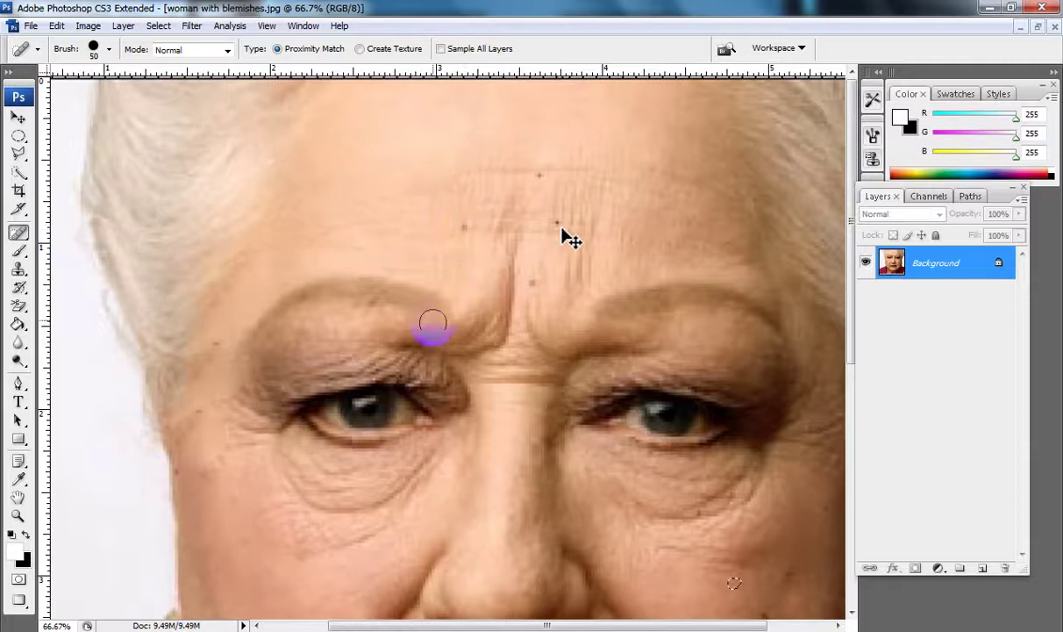
Step: Heal the dark spots on the central forehead with the Spot Healing Brush and clear the small cheek selection
drag(735, 583, 620, 422)
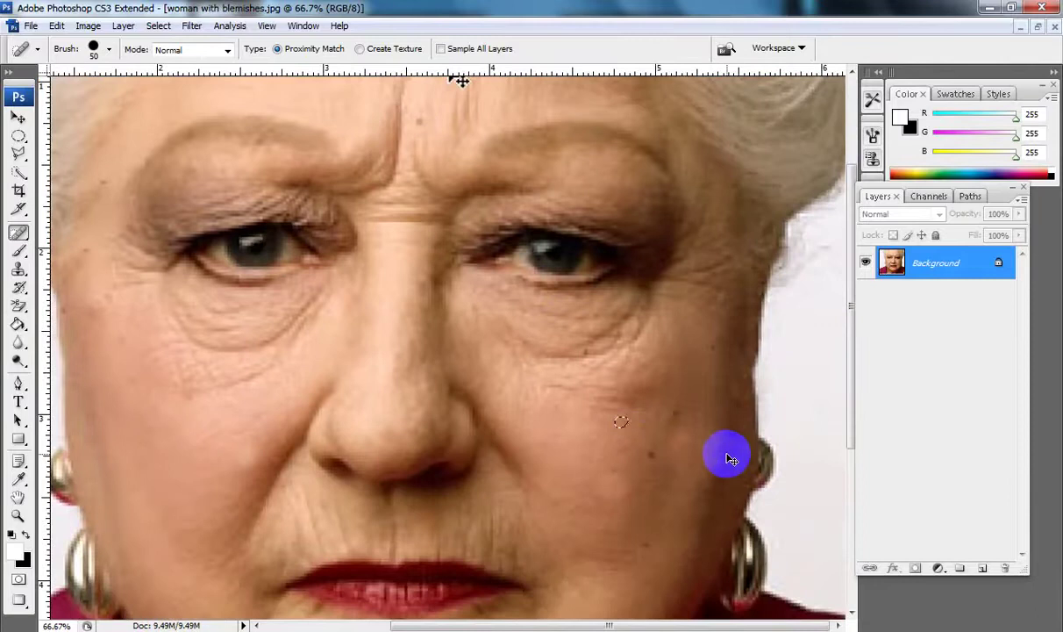
drag(444, 317, 558, 475)
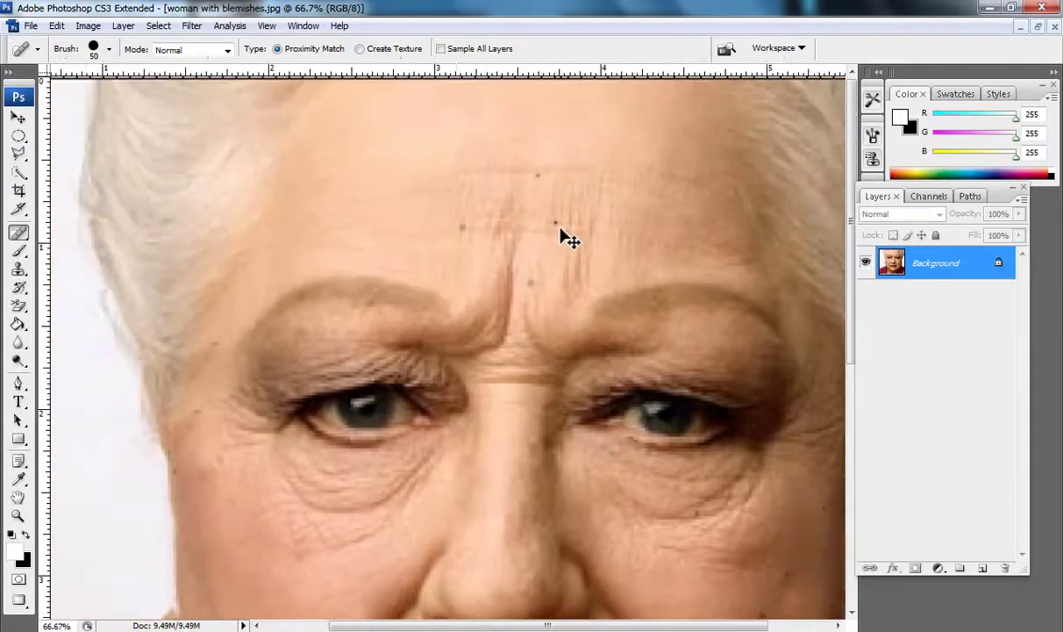
drag(463, 317, 487, 399)
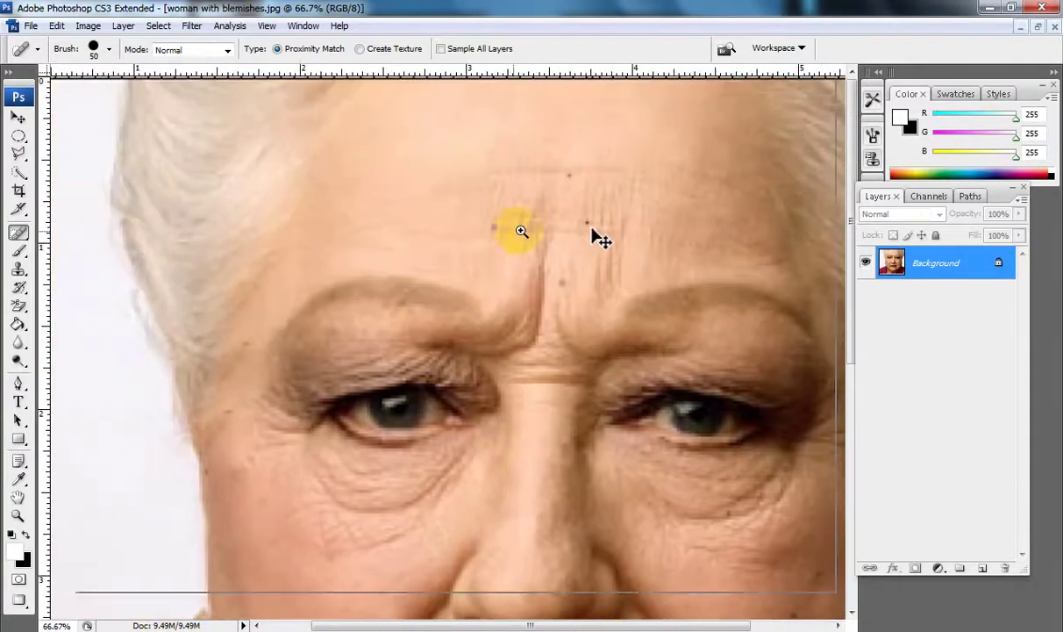
key(ctrl+plus)
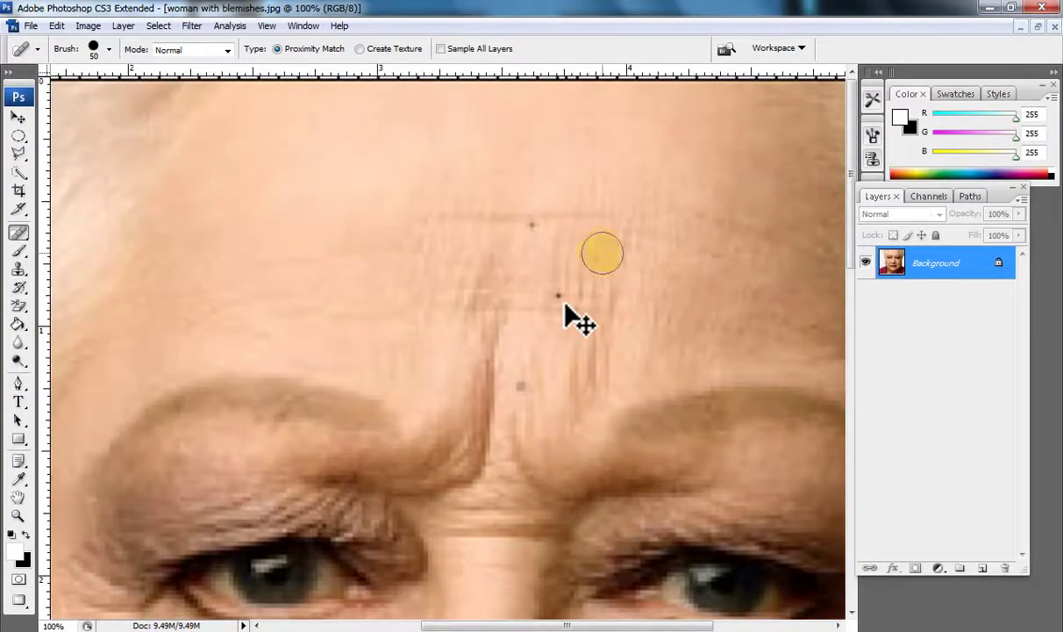
click(532, 224)
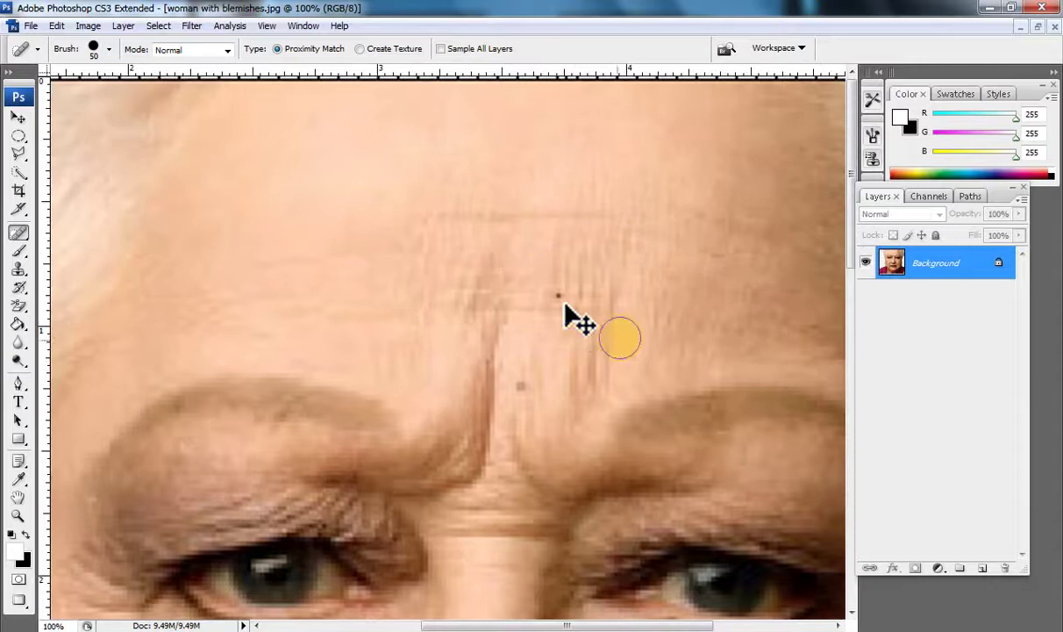
click(574, 315)
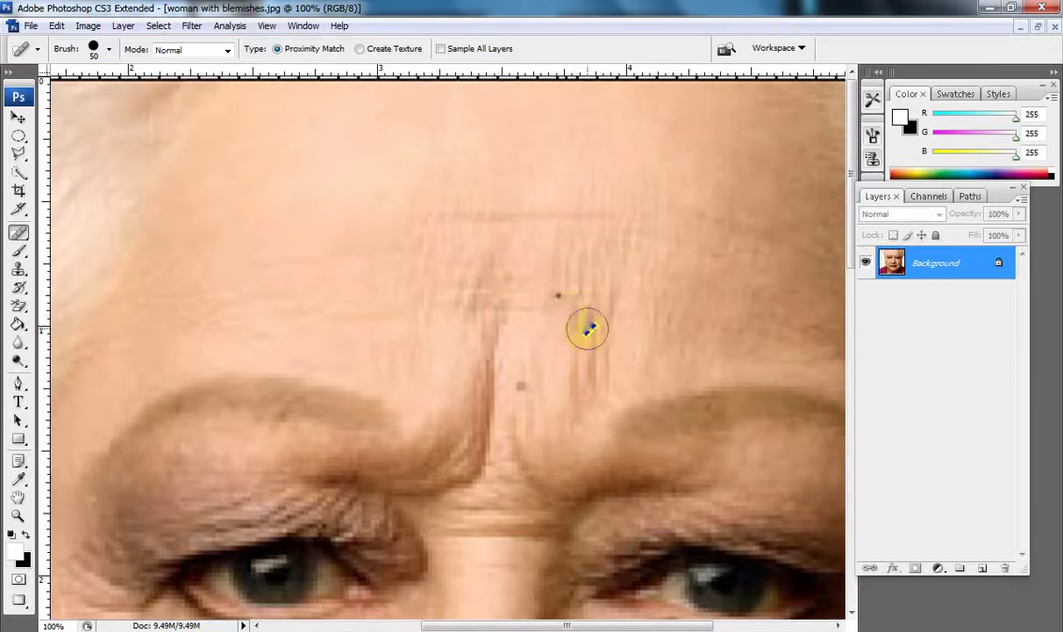
click(573, 297)
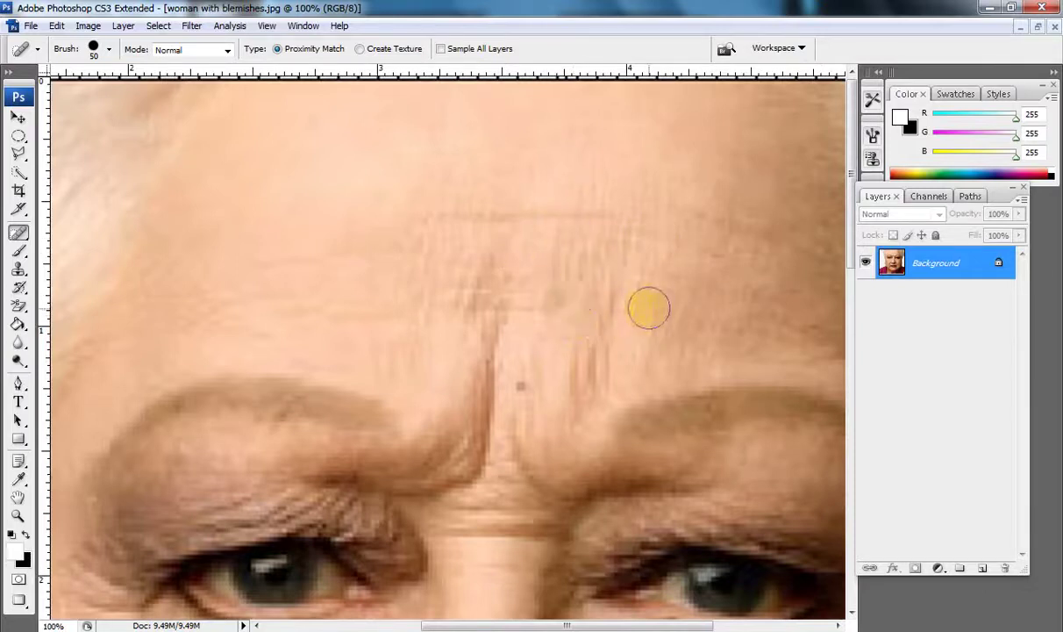
Step: Smooth the horizontal creases across the central forehead above the brows with Spot Healing Brush strokes
mouse_move(615, 282)
mouse_down()
mouse_move(464, 282)
mouse_move(539, 271)
mouse_move(556, 191)
mouse_move(463, 232)
mouse_up()
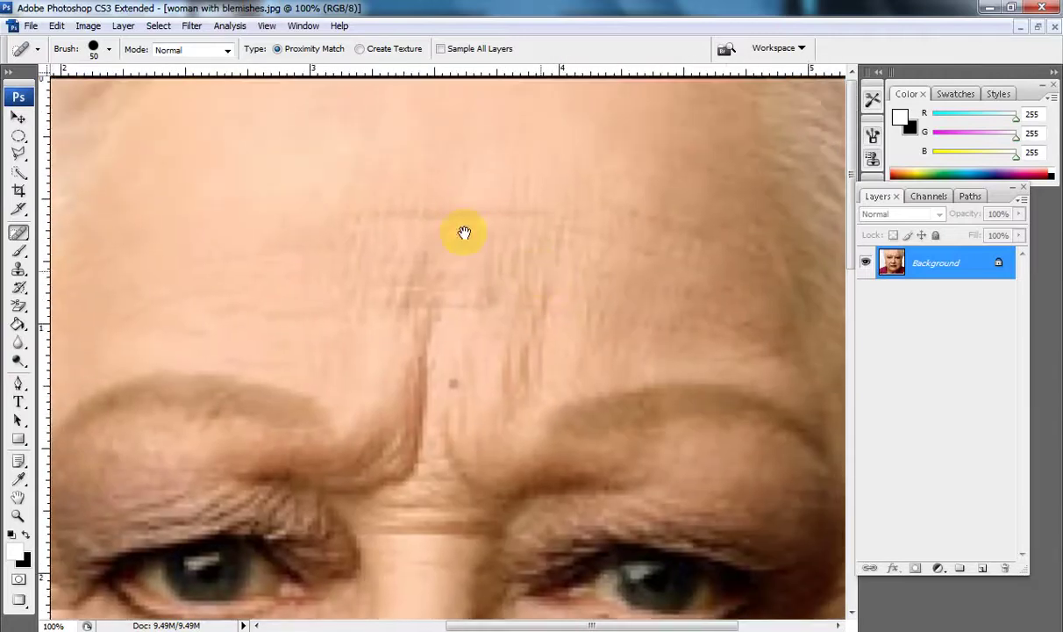
mouse_move(351, 200)
mouse_down()
mouse_move(561, 207)
mouse_move(535, 199)
mouse_up()
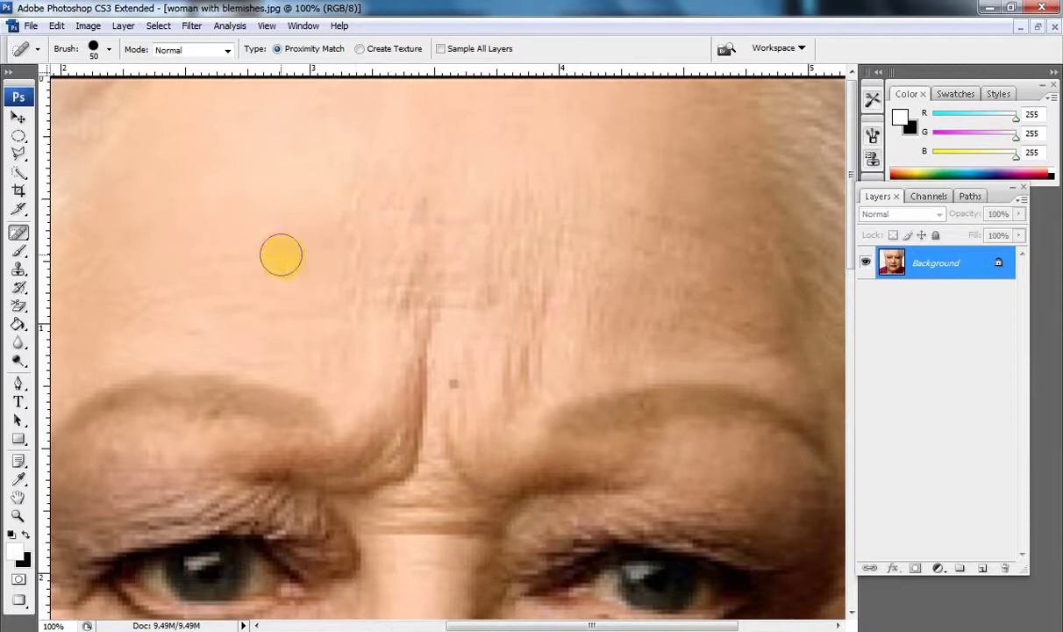
drag(280, 251, 531, 251)
drag(369, 293, 517, 292)
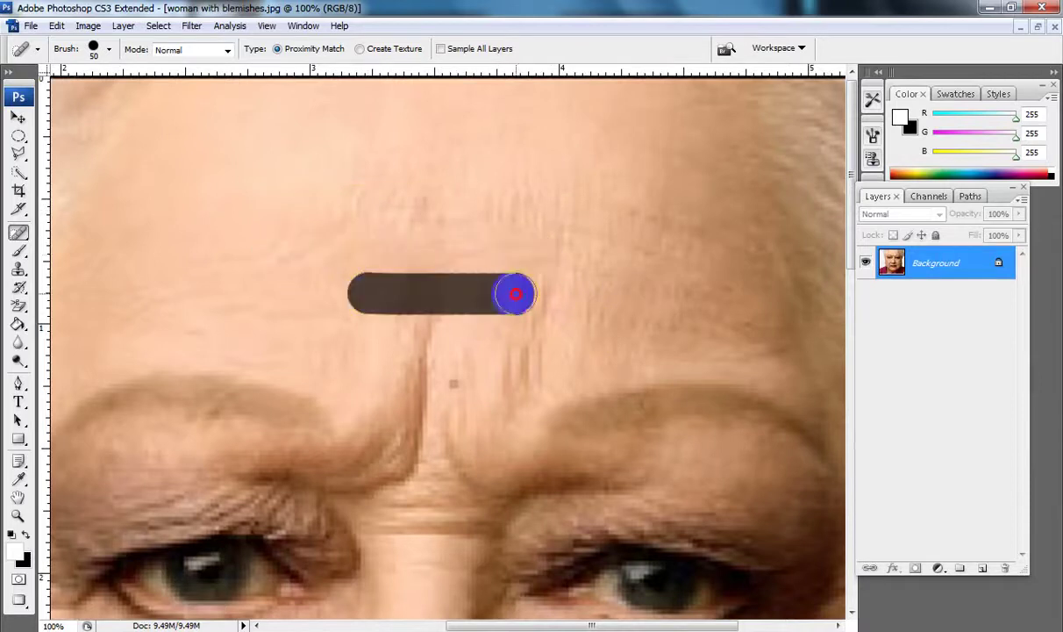
Step: Paint out the curved wrinkles and creases beneath the image-left eye with the Spot Healing Brush
drag(554, 343, 632, 124)
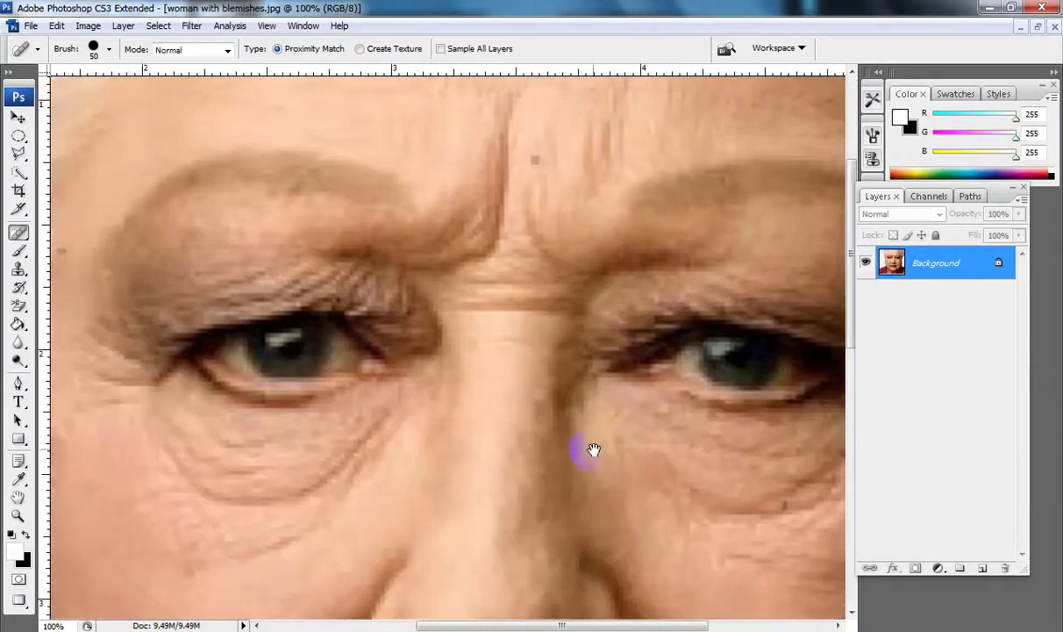
drag(571, 436, 610, 262)
drag(426, 340, 556, 304)
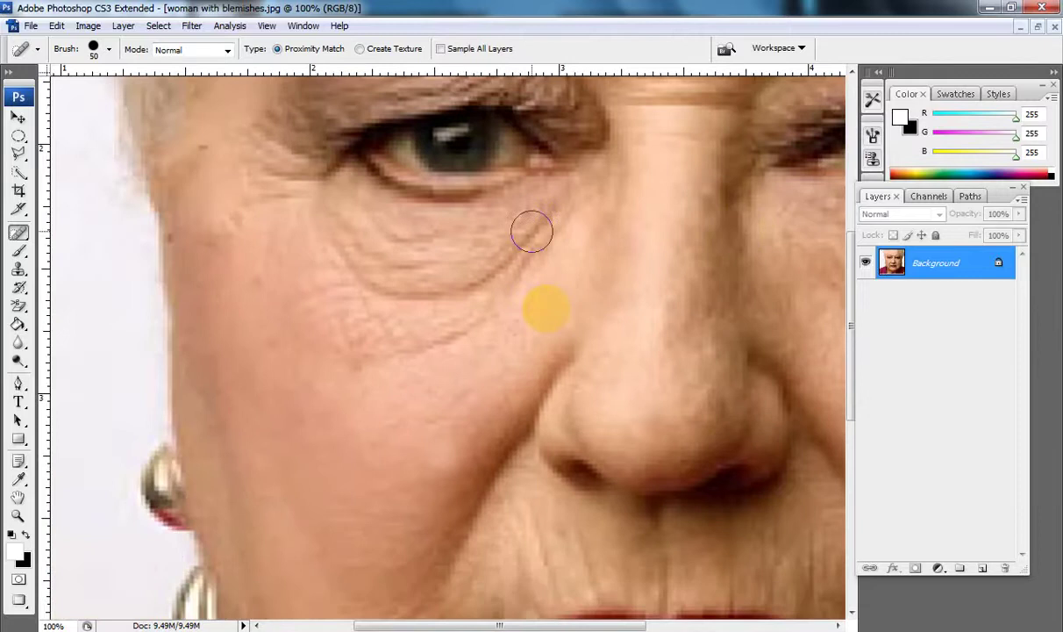
drag(522, 254, 546, 218)
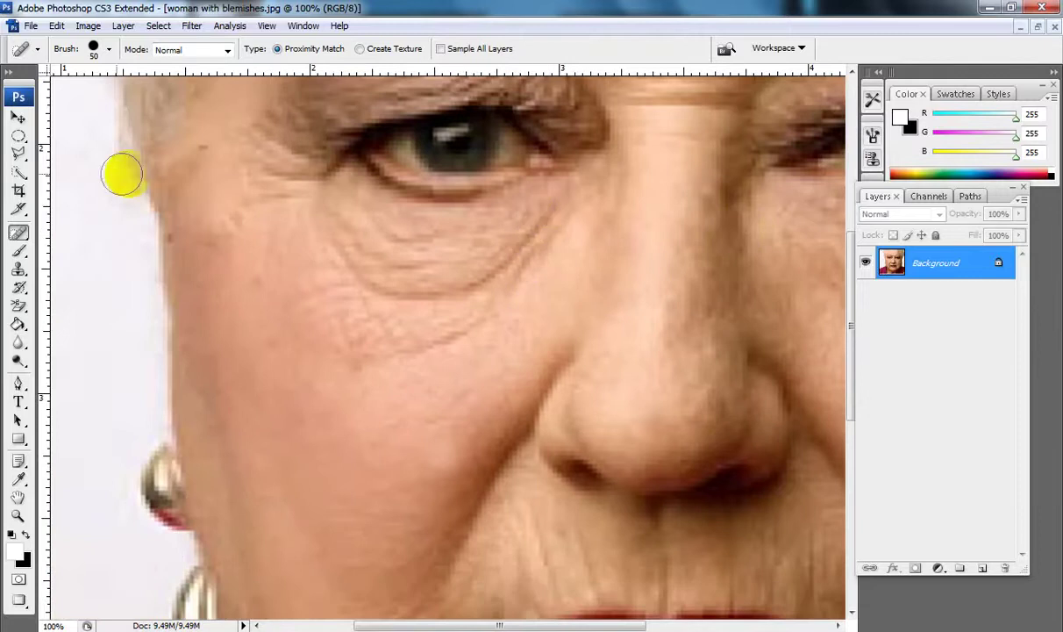
click(18, 232)
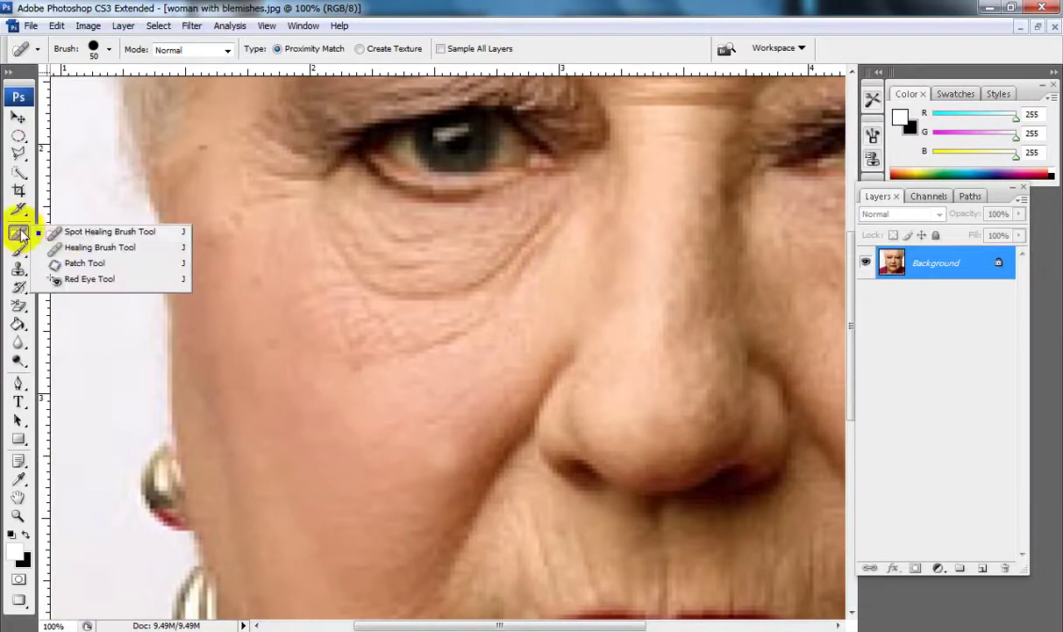
click(72, 233)
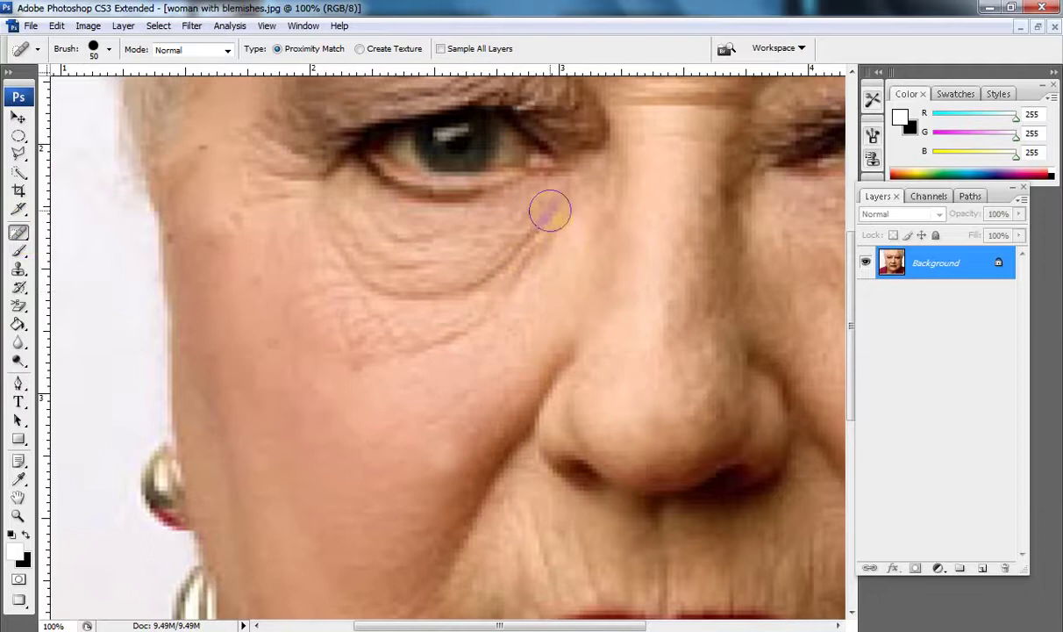
mouse_move(551, 209)
mouse_down()
mouse_move(451, 287)
mouse_move(357, 290)
mouse_move(285, 259)
mouse_up()
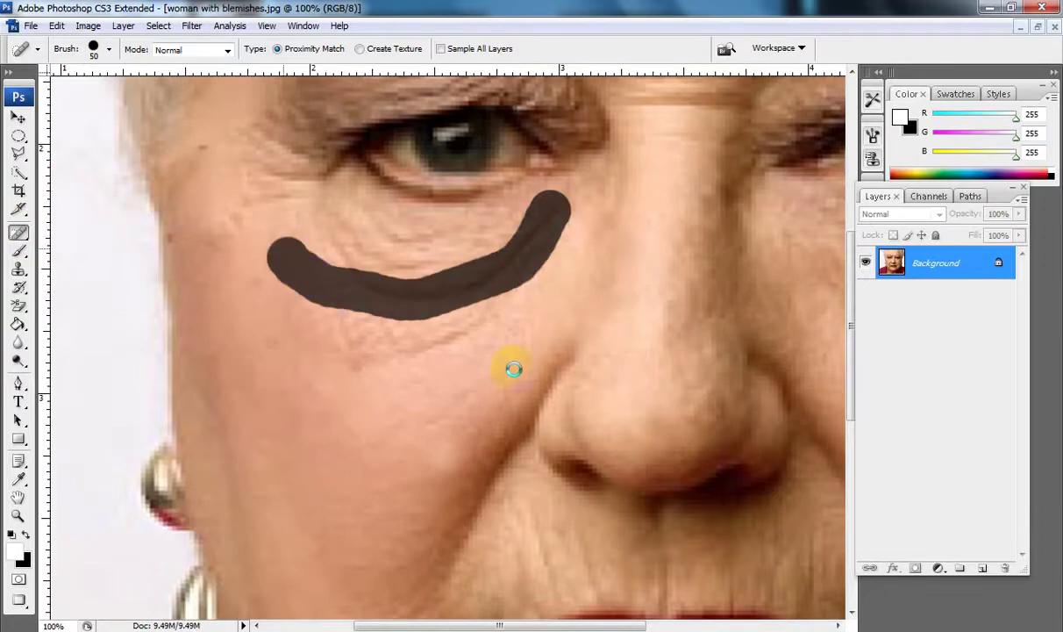
mouse_move(530, 204)
mouse_down()
mouse_move(428, 252)
mouse_move(391, 243)
mouse_up()
drag(545, 195, 503, 237)
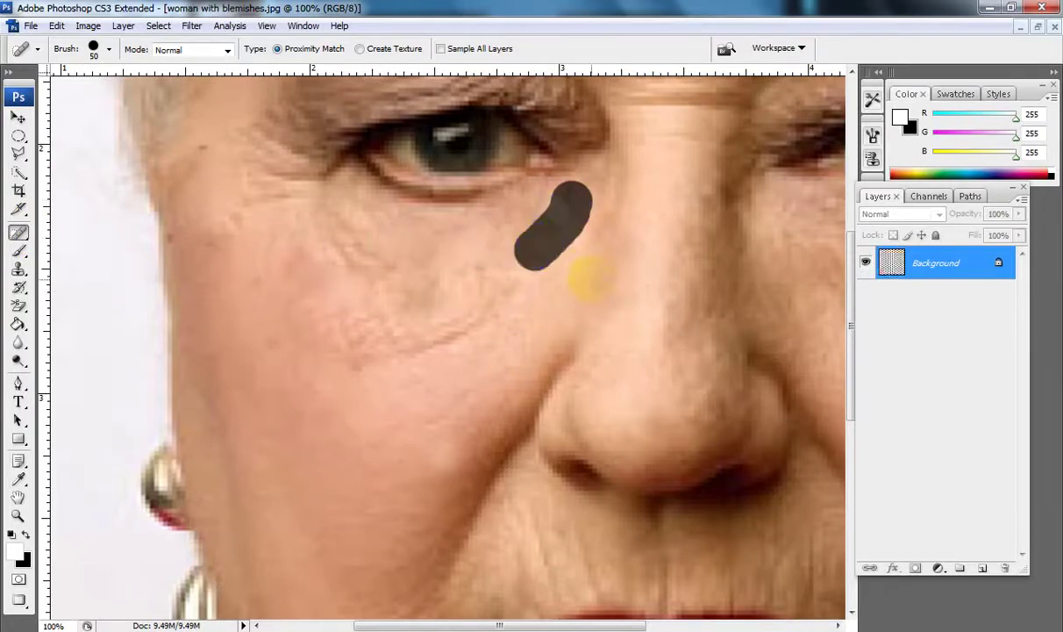
drag(492, 297, 451, 332)
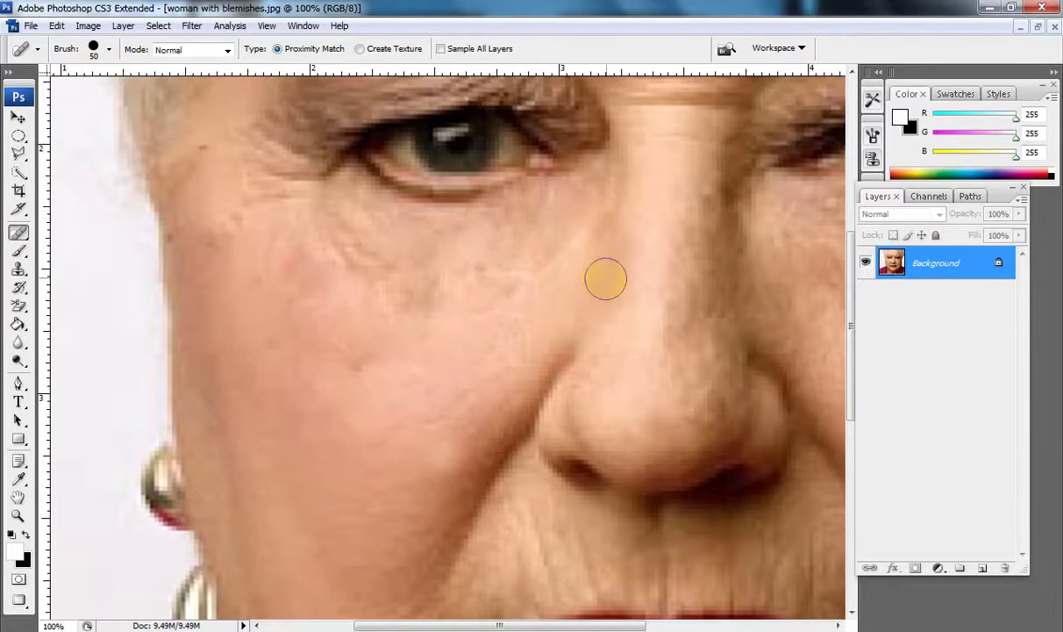
Step: Paint out the bag and wrinkles beneath the image-right eye with overlapping Spot Healing Brush strokes
drag(605, 278, 292, 302)
mouse_move(713, 275)
mouse_down()
mouse_move(570, 303)
mouse_move(539, 298)
mouse_up()
mouse_move(695, 309)
mouse_down()
mouse_move(660, 339)
mouse_move(568, 335)
mouse_up()
drag(712, 279, 667, 346)
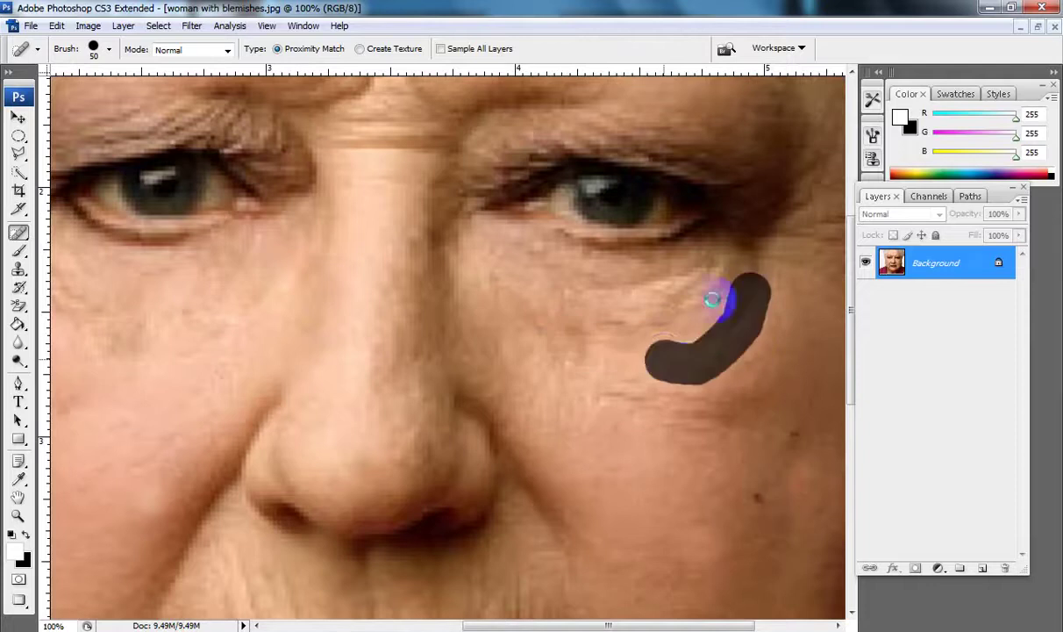
mouse_move(715, 274)
mouse_down()
mouse_move(546, 316)
mouse_move(667, 278)
mouse_move(542, 289)
mouse_up()
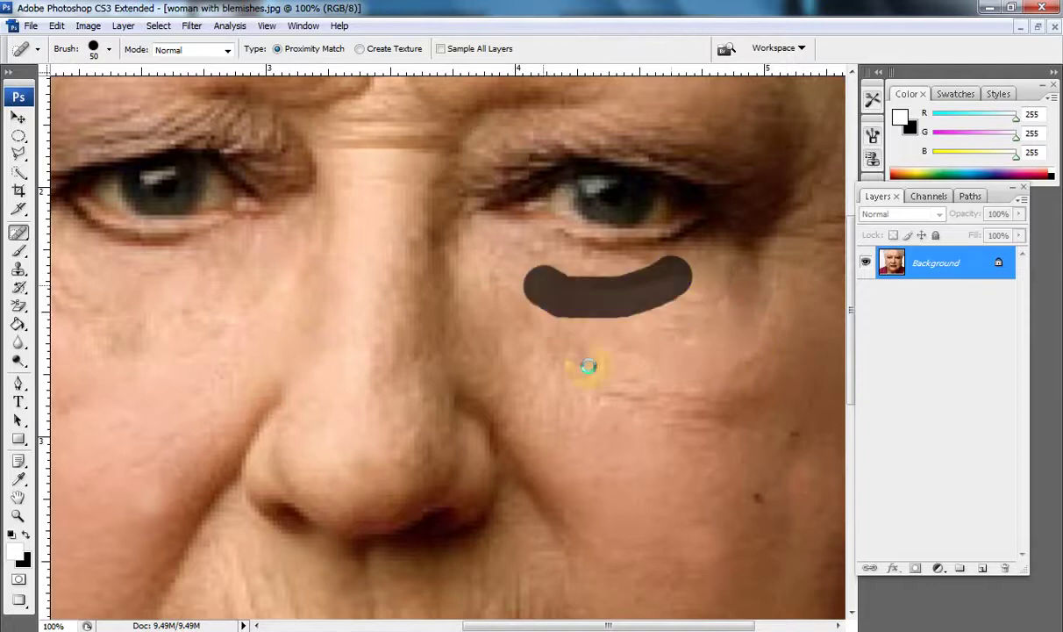
Step: Switch to the Clone Stamp tool, sample the image-left eyebrow and dab along that brow
alt+click(629, 464)
alt+click(636, 449)
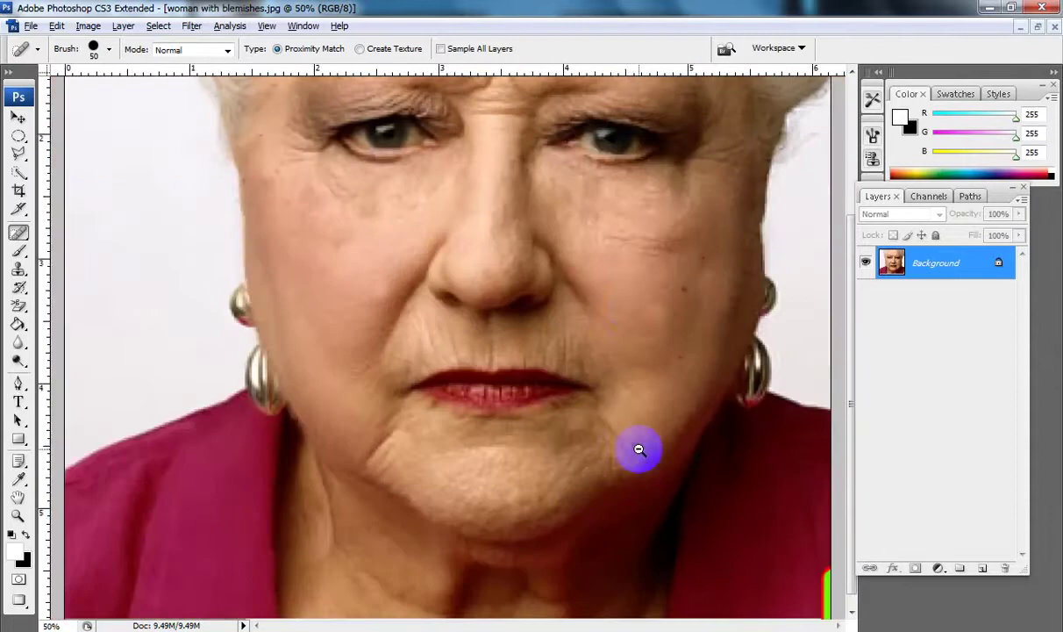
alt+click(631, 308)
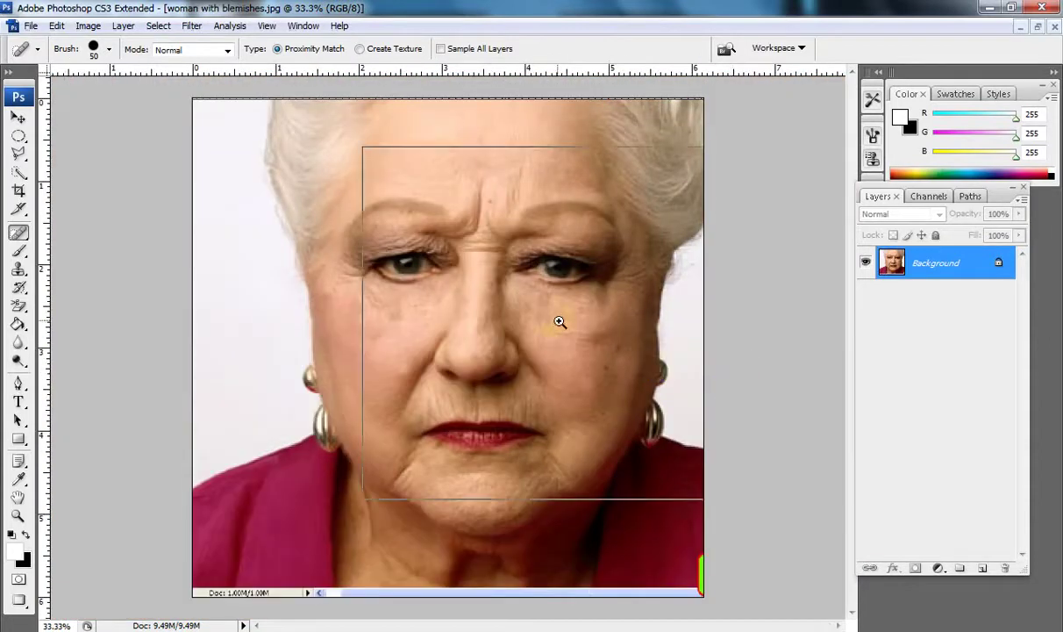
key(ctrl+plus)
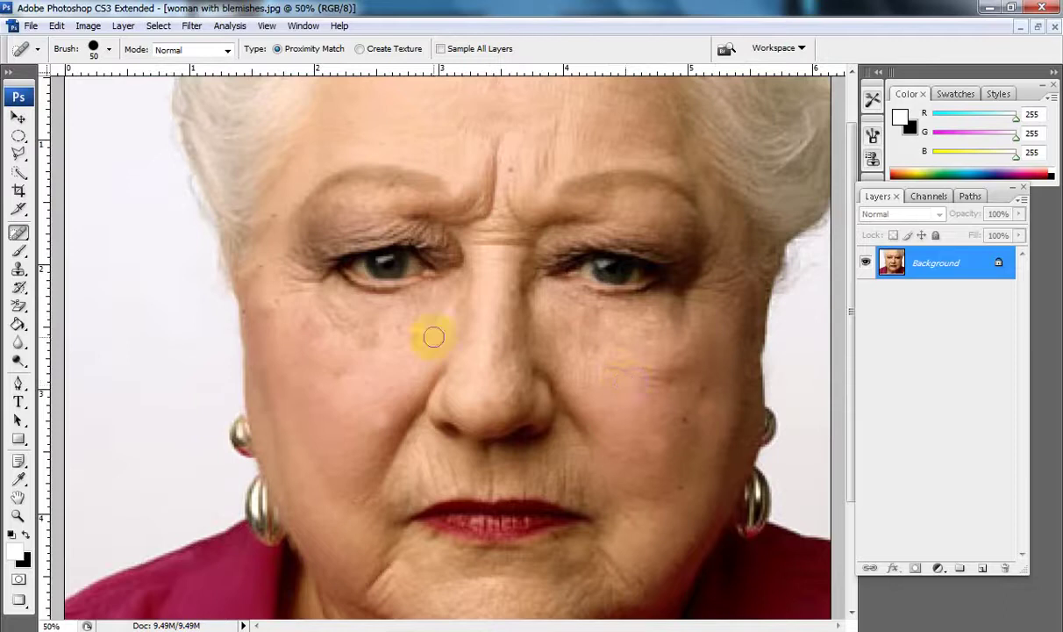
click(452, 185)
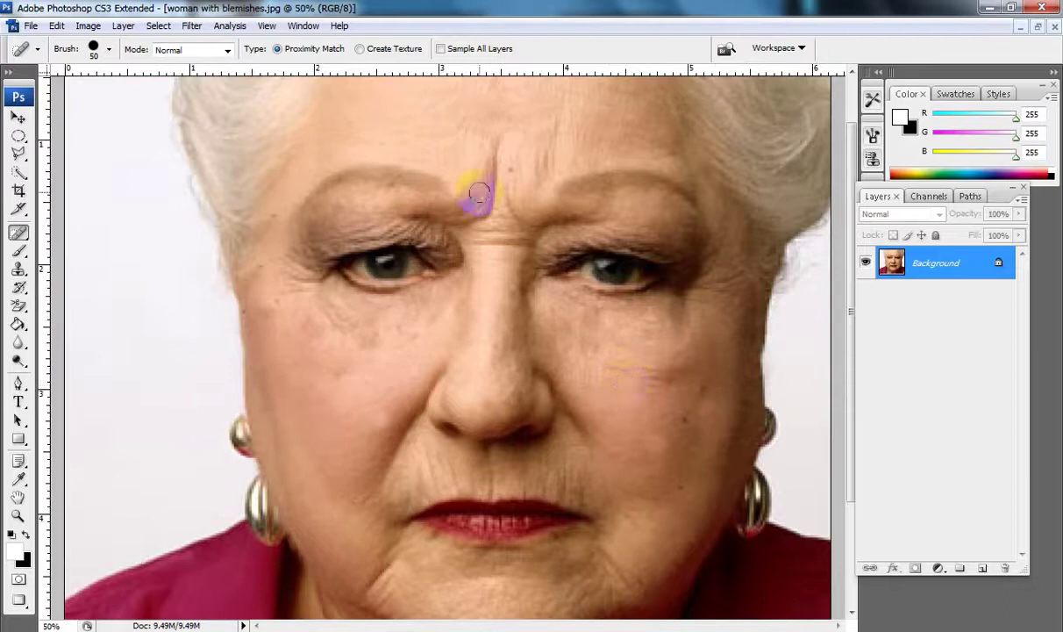
click(19, 268)
alt+click(364, 171)
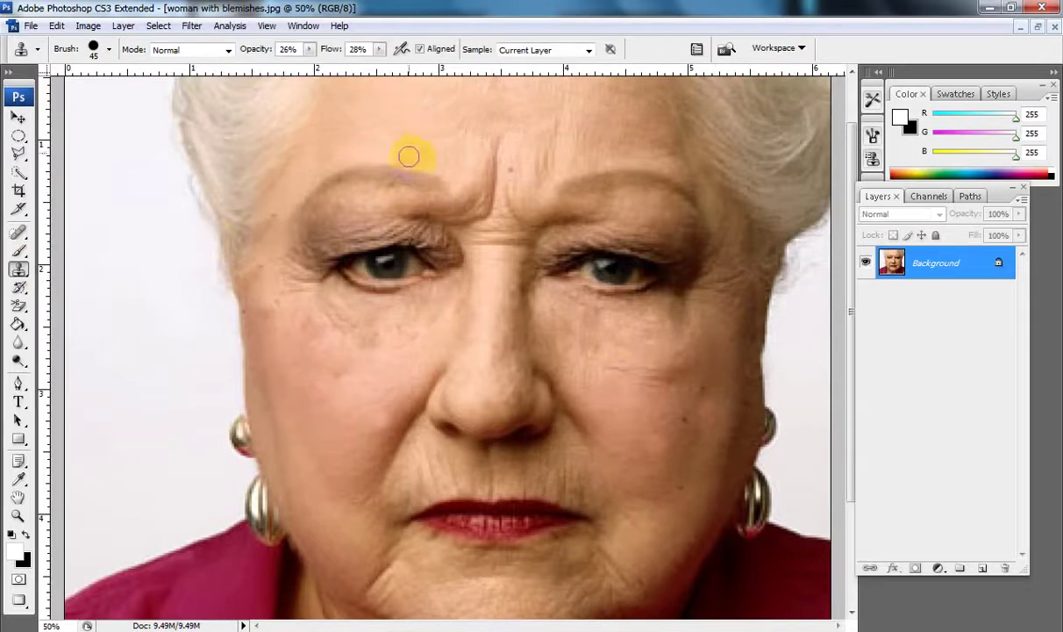
click(389, 173)
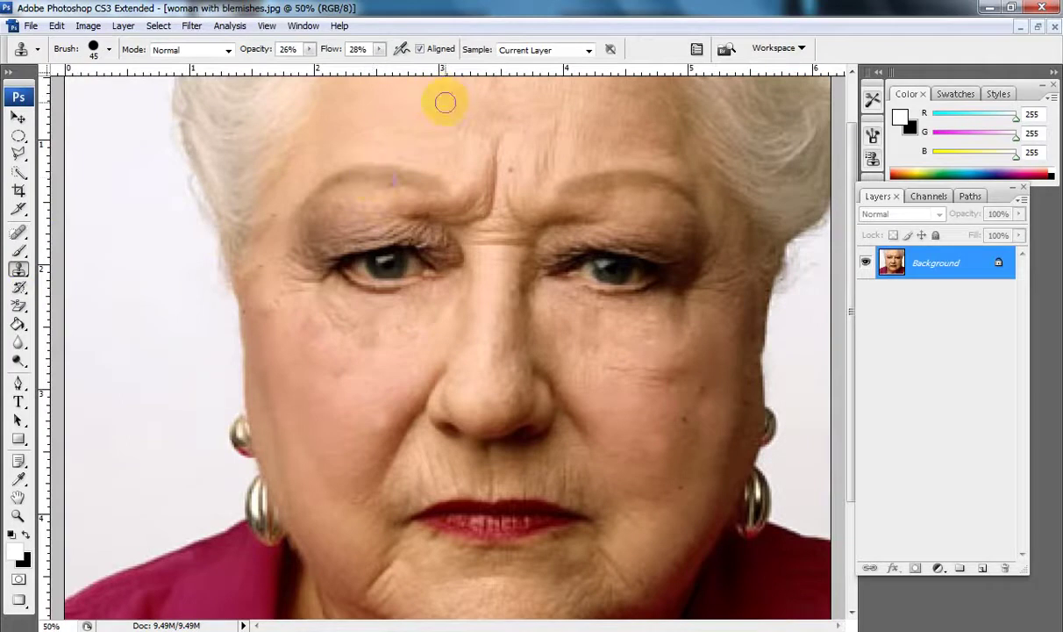
Step: Sample the lips with the Clone Stamp and dab a faint copy onto the pale backdrop beside the face
click(491, 528)
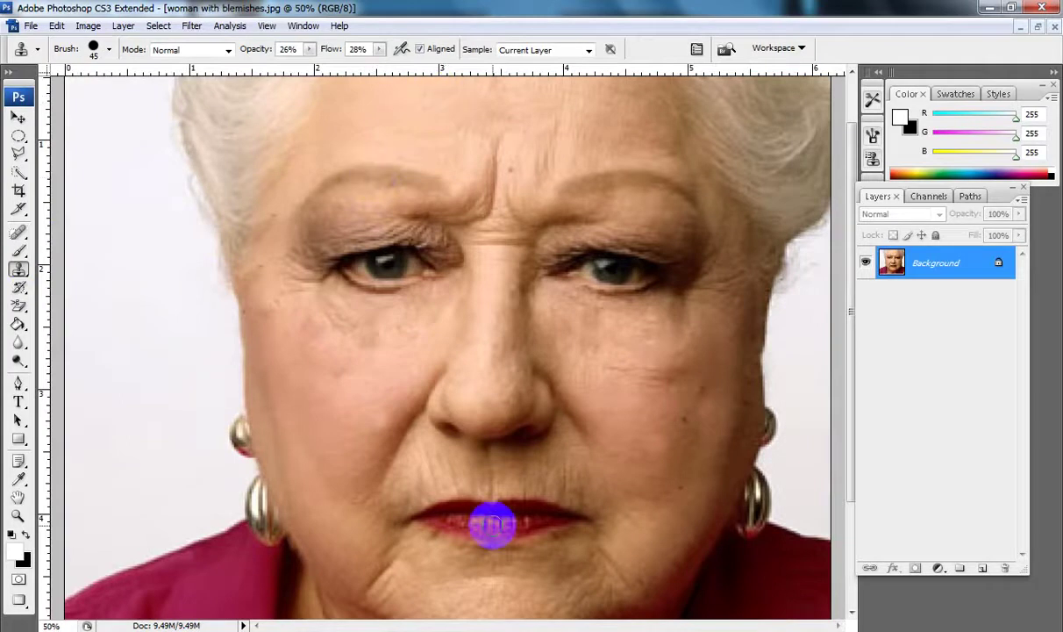
mouse_move(483, 514)
mouse_down()
mouse_move(505, 534)
mouse_move(497, 528)
mouse_up()
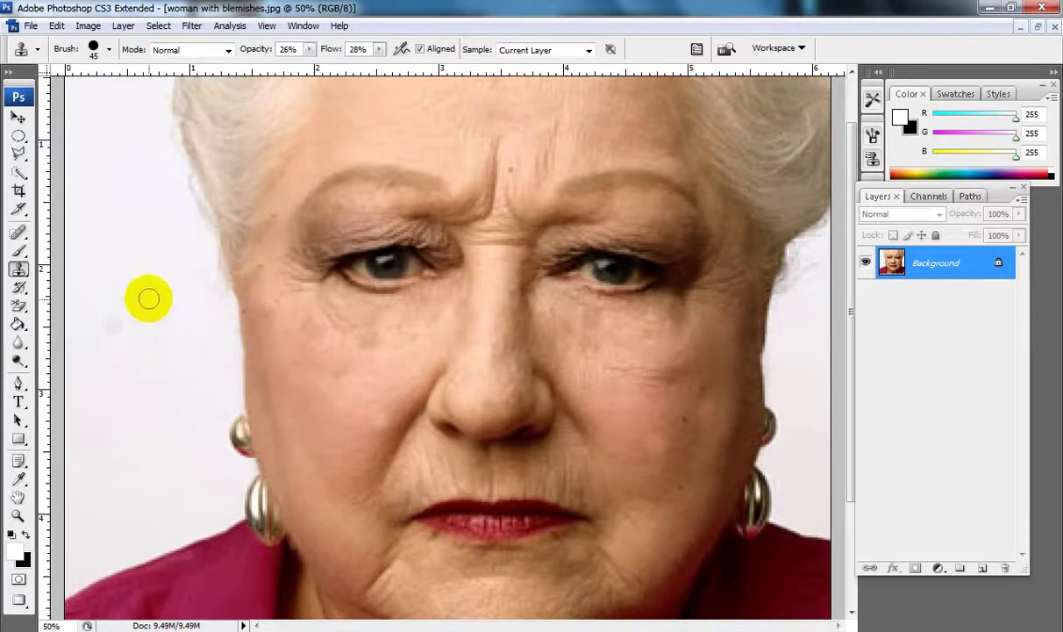
Step: Set the Clone Stamp's opacity and flow to 100%, sample the magenta shirt and stamp one dab onto the pale backdrop
click(310, 49)
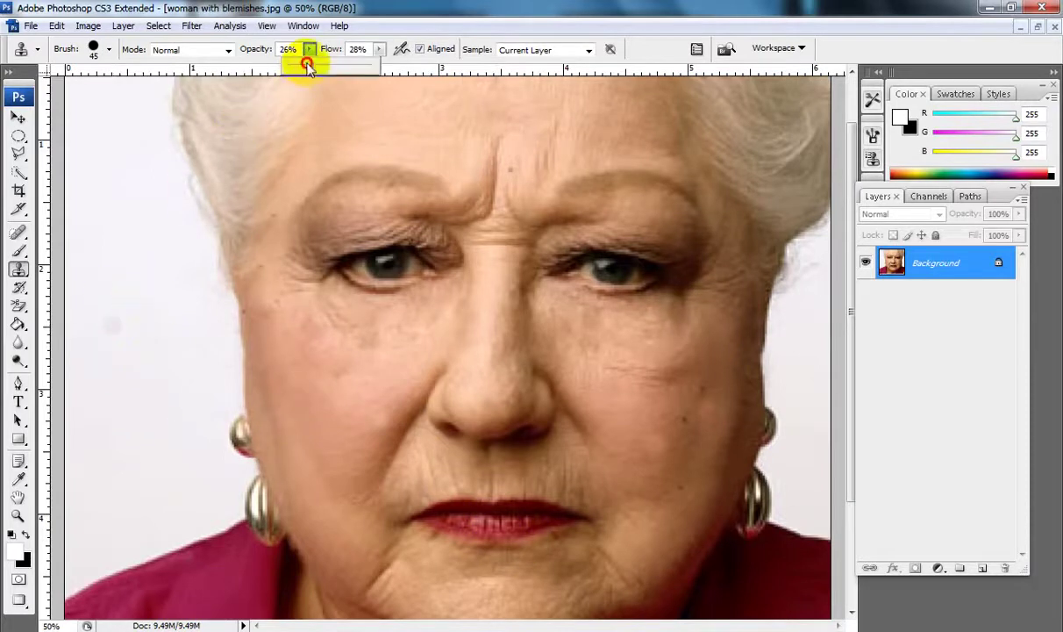
drag(303, 60, 440, 67)
click(377, 50)
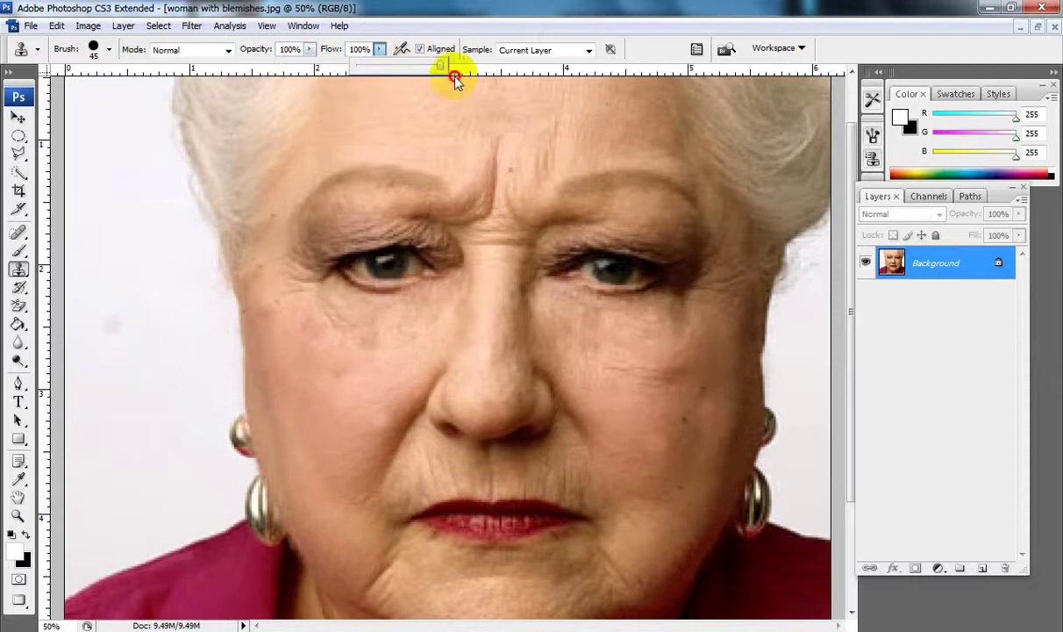
click(206, 589)
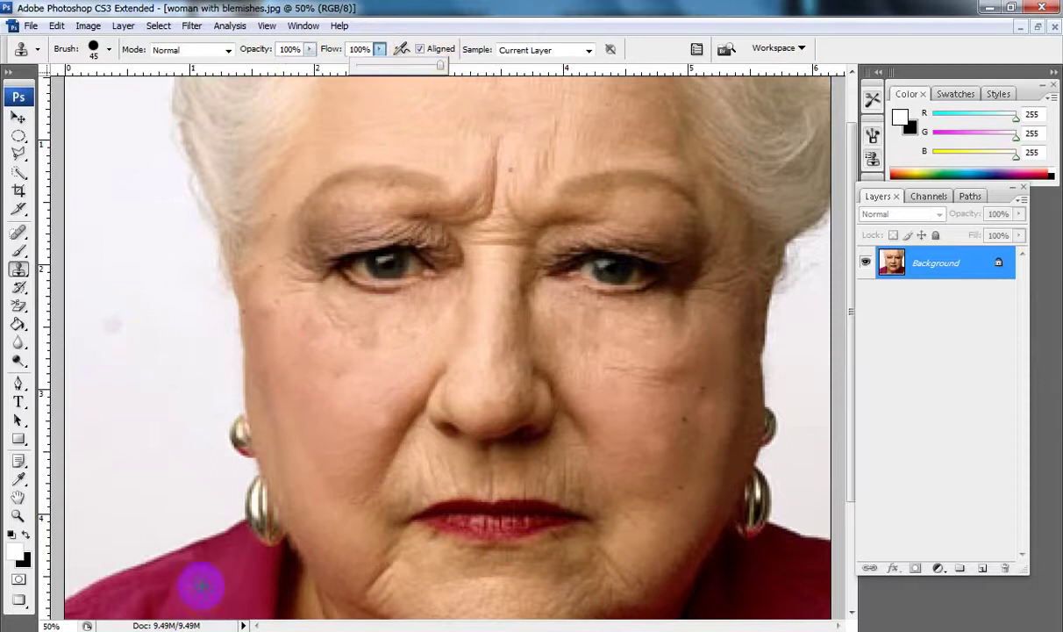
alt+click(201, 586)
alt+click(190, 554)
click(135, 278)
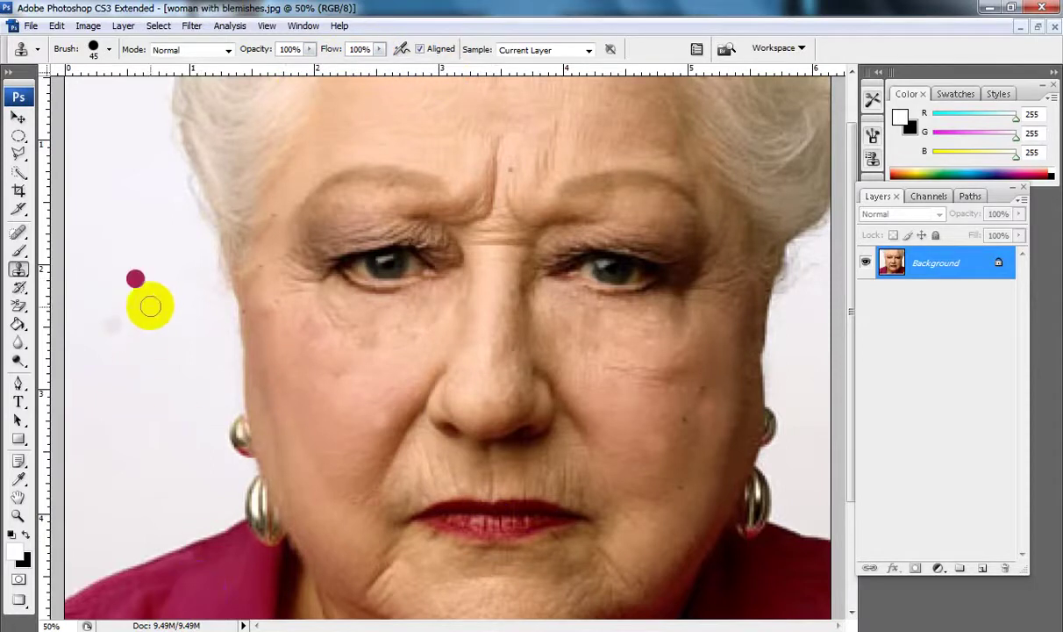
Step: Remove the dark mole on the image-right cheek with the Patch tool, using clean skin nearby, and deselect the area
click(21, 231)
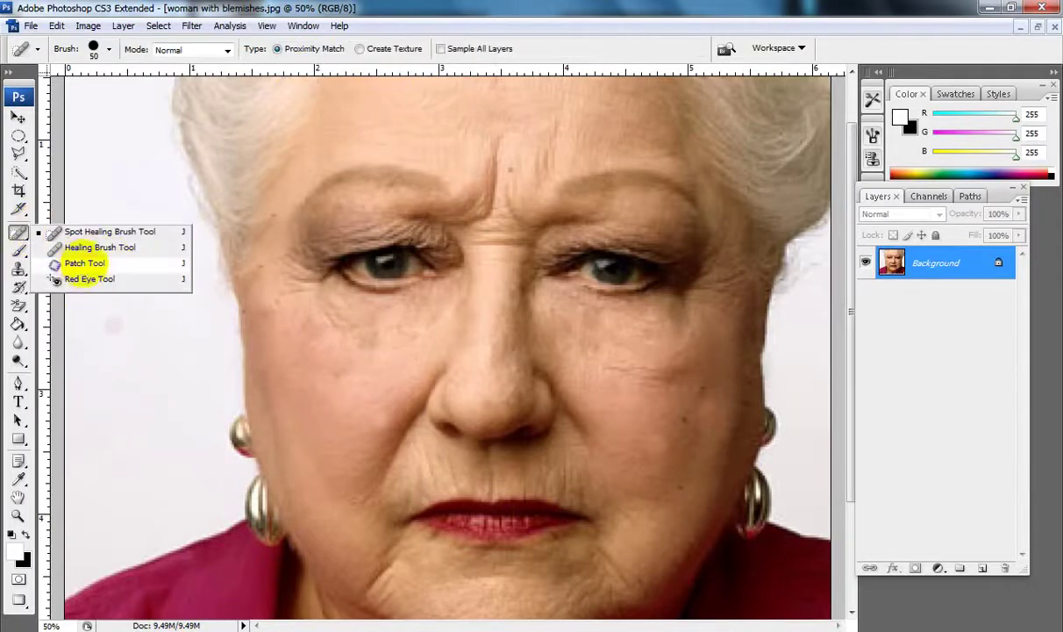
click(133, 279)
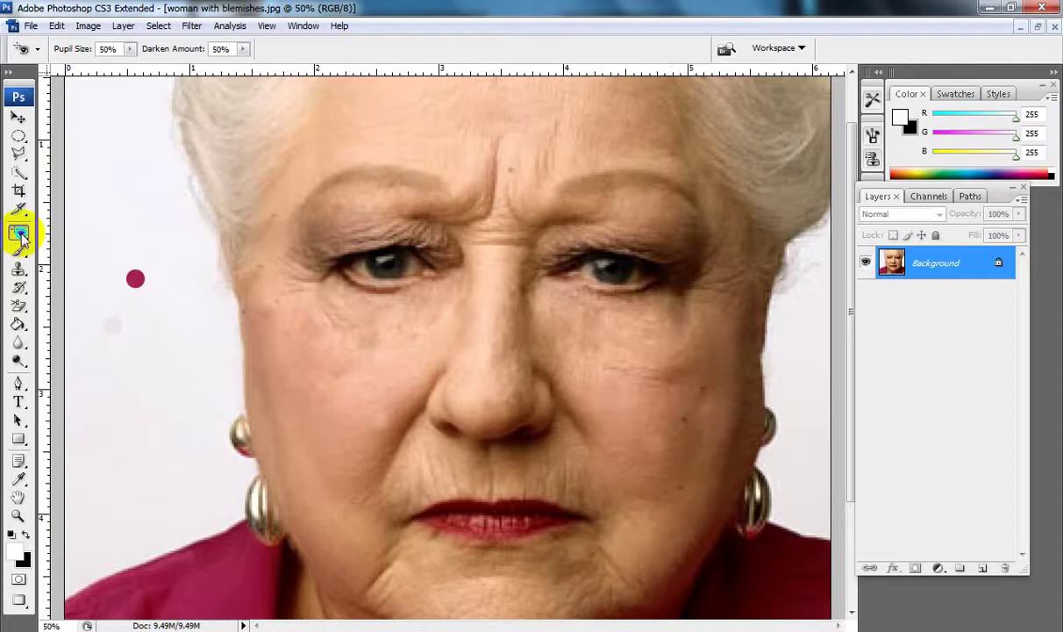
drag(21, 239, 71, 260)
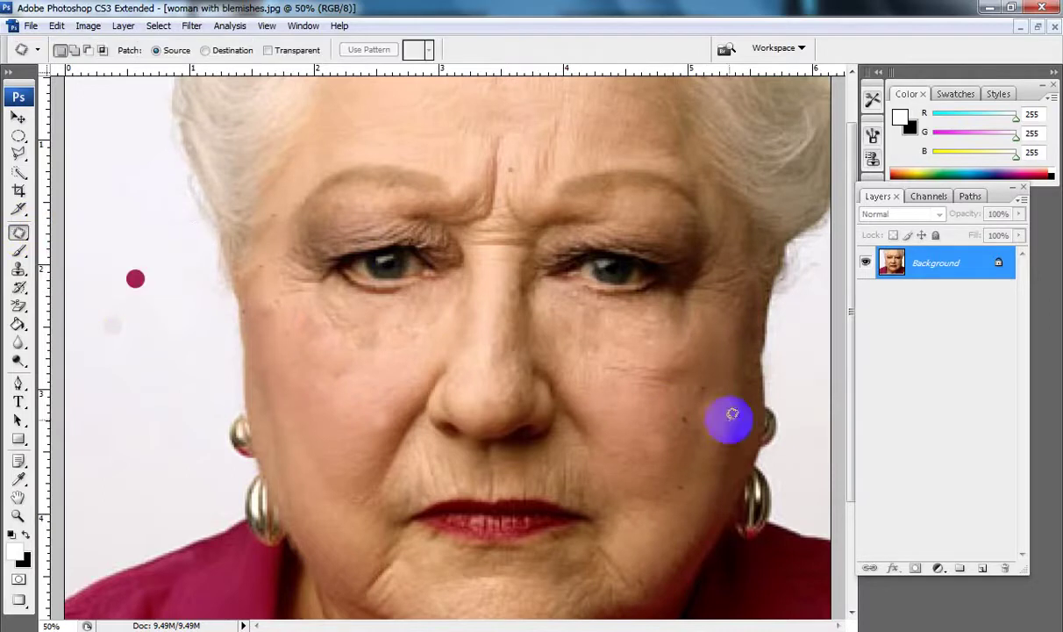
mouse_move(700, 416)
mouse_down()
mouse_move(673, 442)
mouse_move(672, 411)
mouse_move(691, 409)
mouse_move(701, 421)
mouse_move(637, 428)
mouse_up()
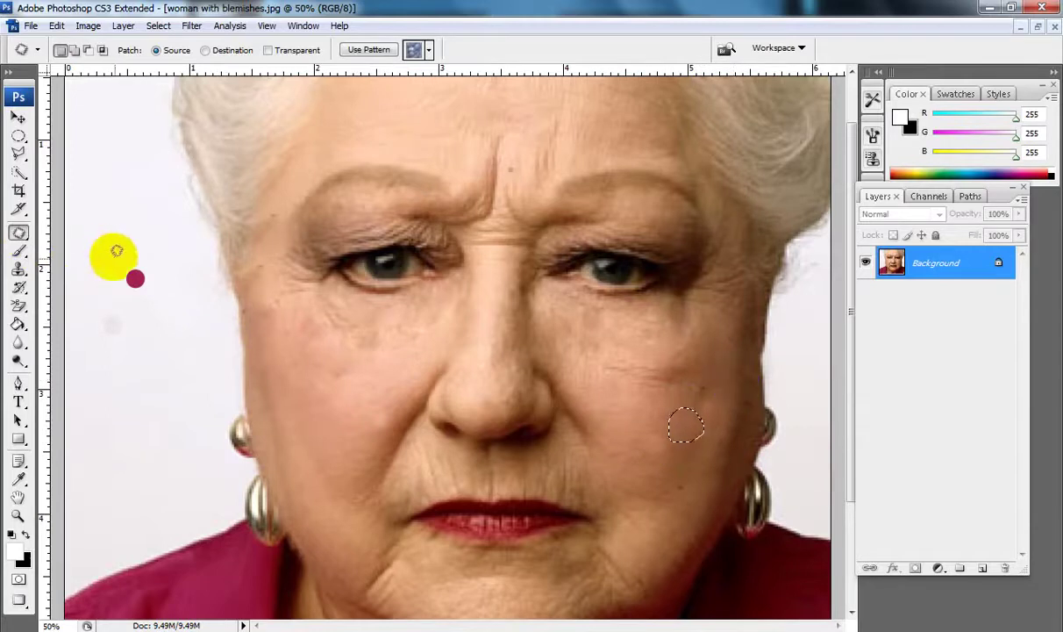
click(652, 470)
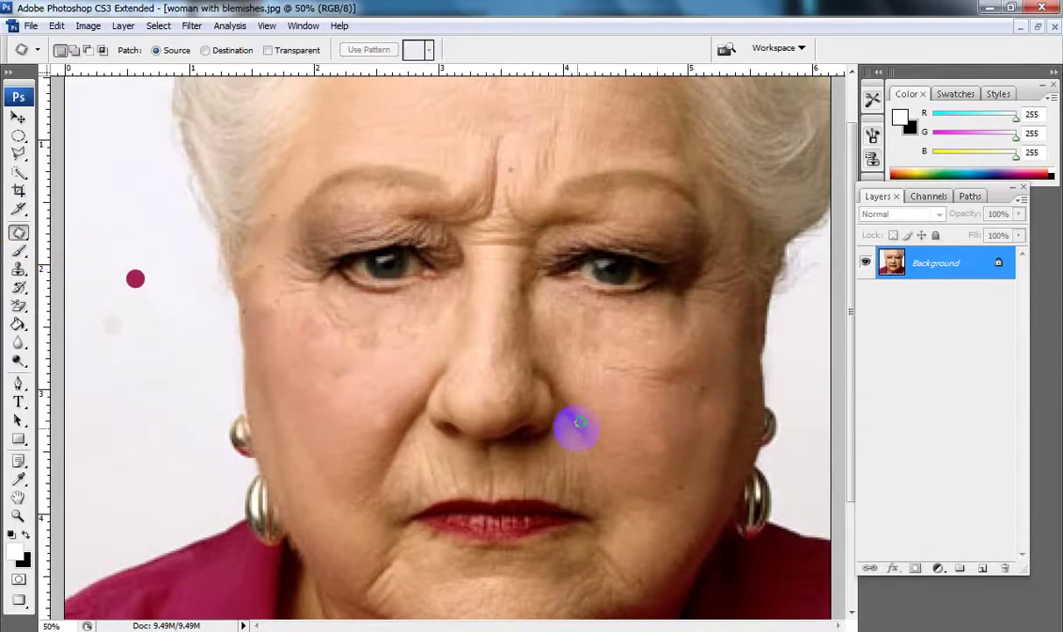
Step: Switch to the Spot Healing Brush and close the woman's portrait without saving the changes
click(19, 234)
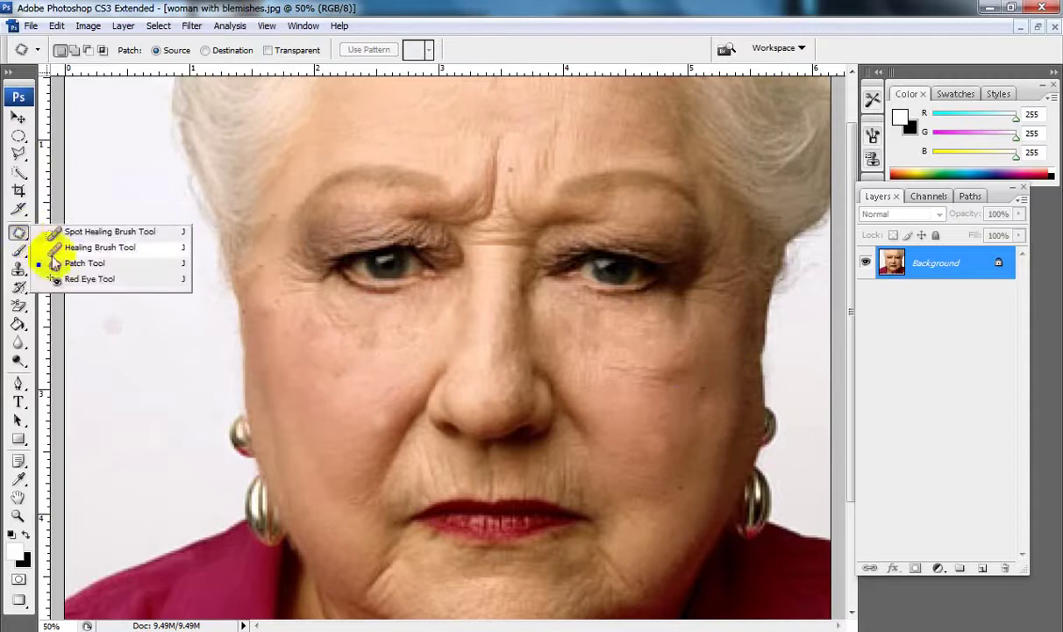
click(78, 231)
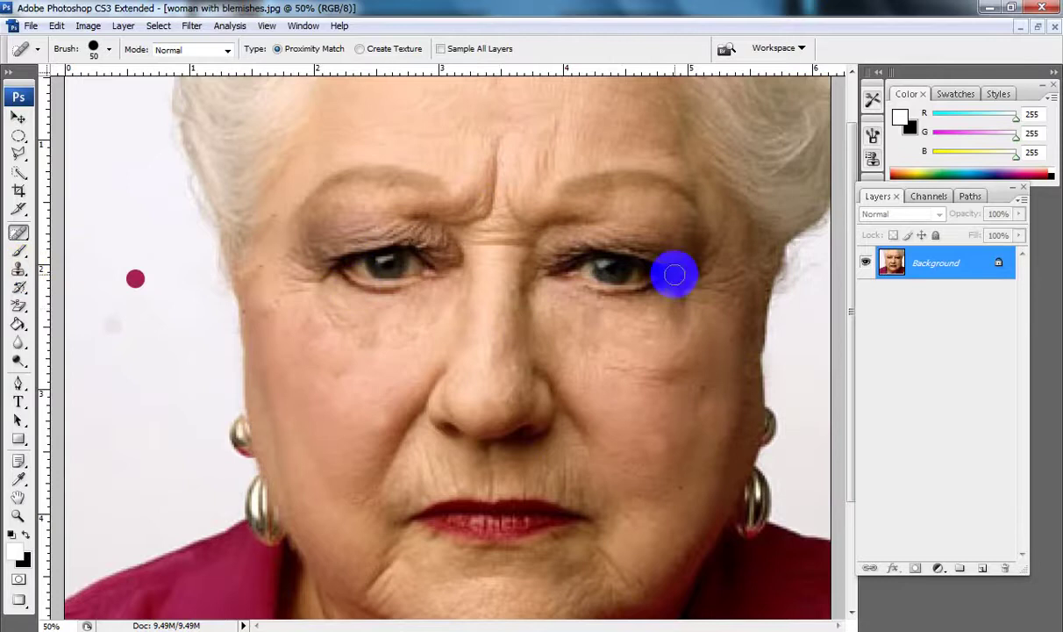
click(1054, 28)
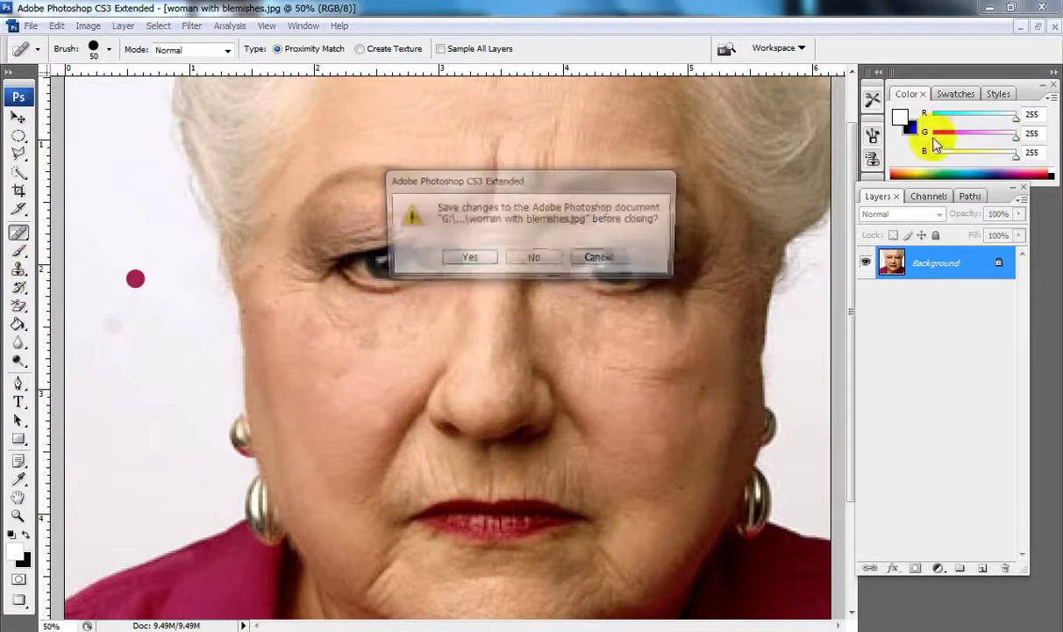
click(541, 255)
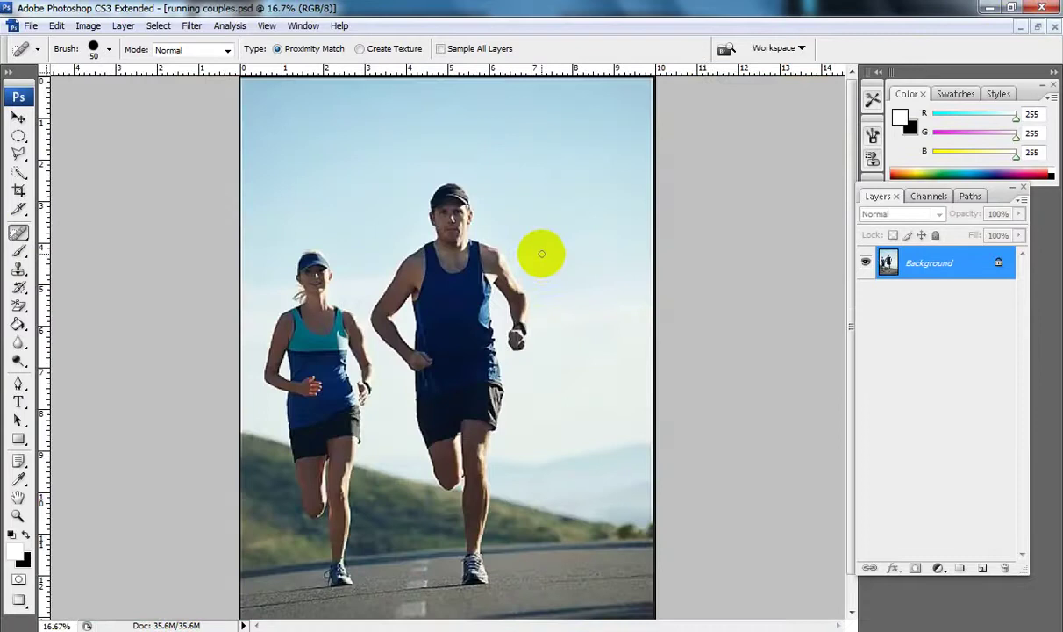
Step: Bring up the koyin document and magnify the red-robed boy to 25%
key(ctrl+Tab)
key(ctrl+Tab)
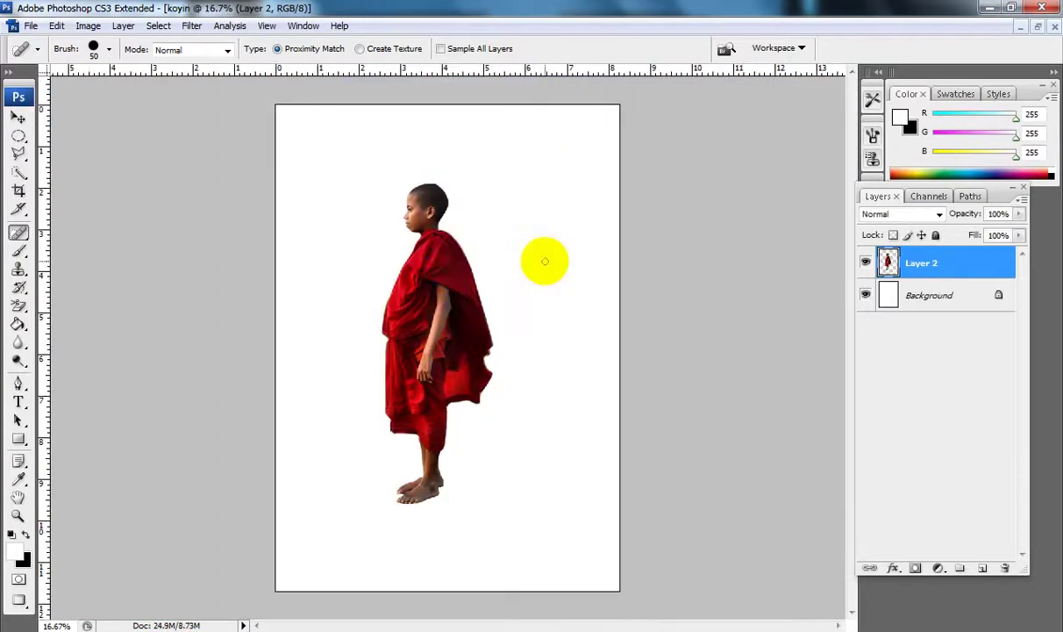
click(449, 267)
ctrl+click(445, 261)
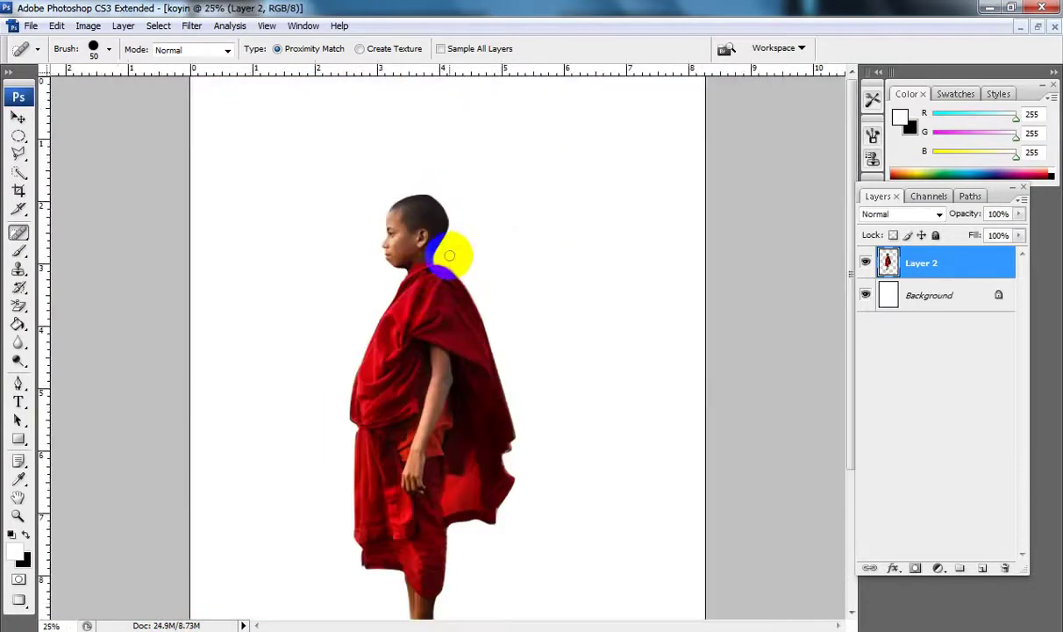
Step: Try to sample a source on the boy's face with the Spot Healing Brush at a size of 175
key(bracketleft)
key(bracketleft)
drag(438, 241, 420, 222)
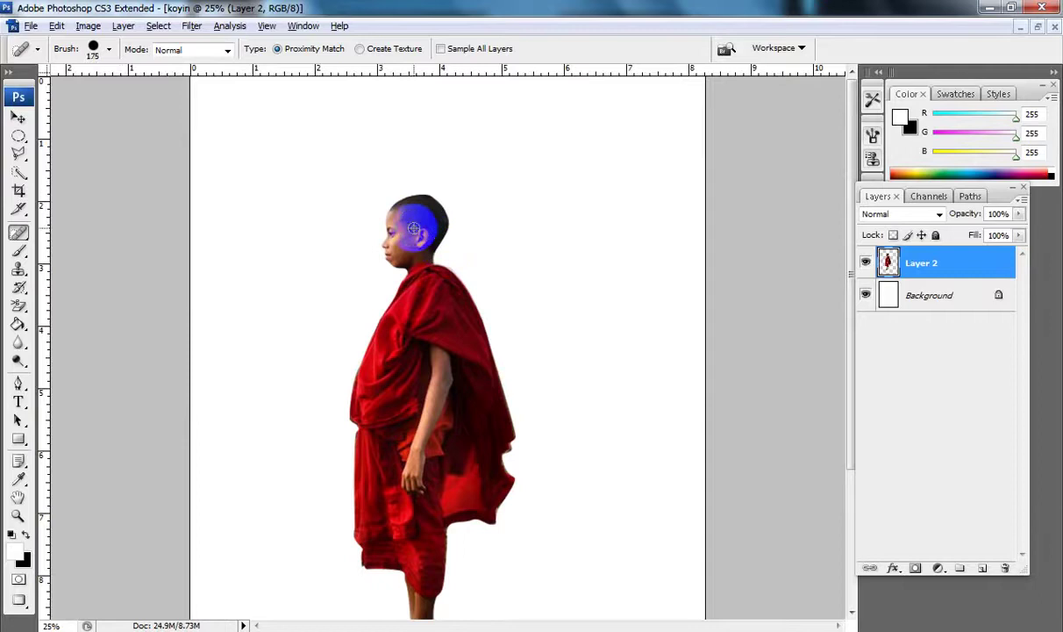
alt+click(413, 228)
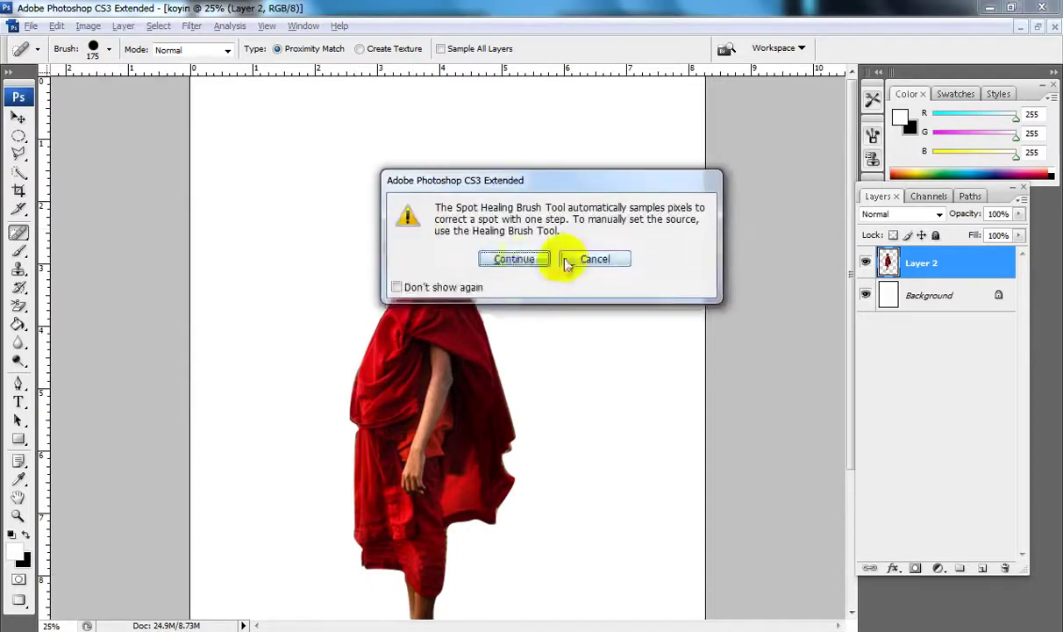
click(594, 259)
click(390, 249)
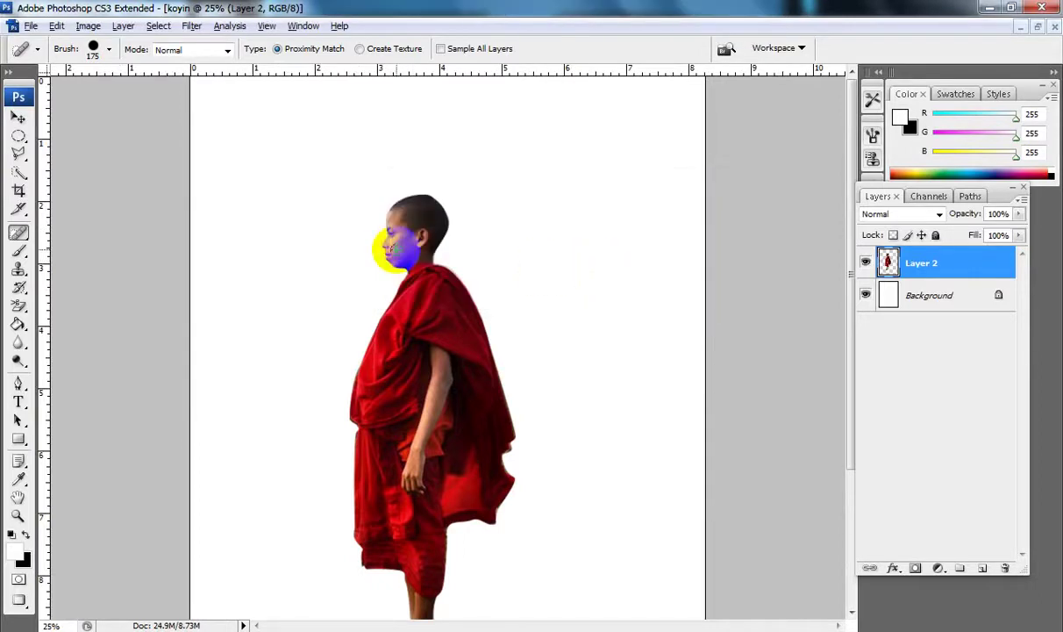
alt+click(406, 237)
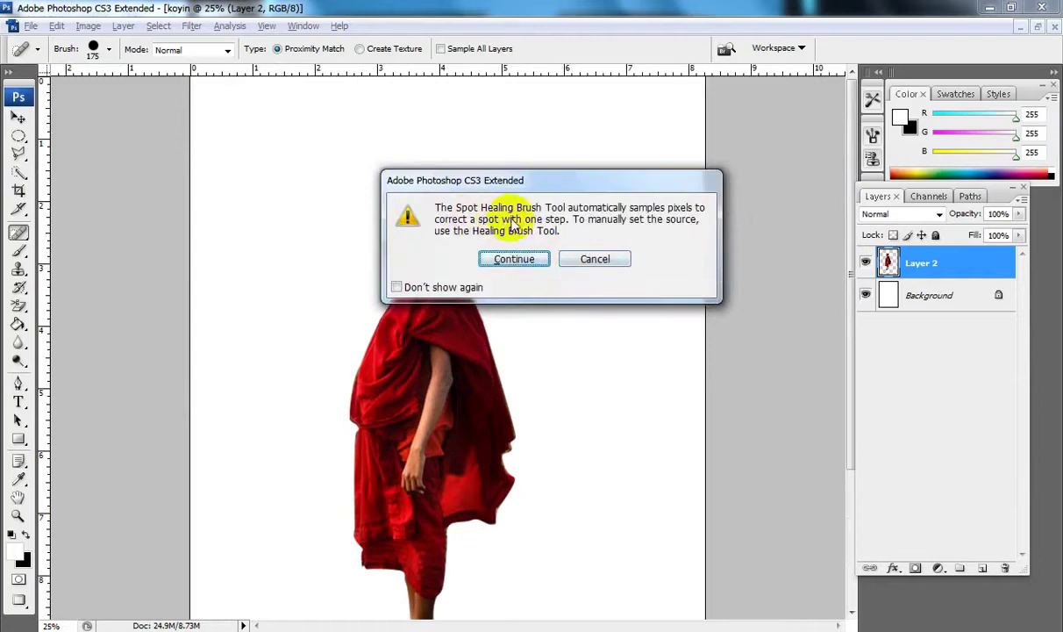
click(612, 259)
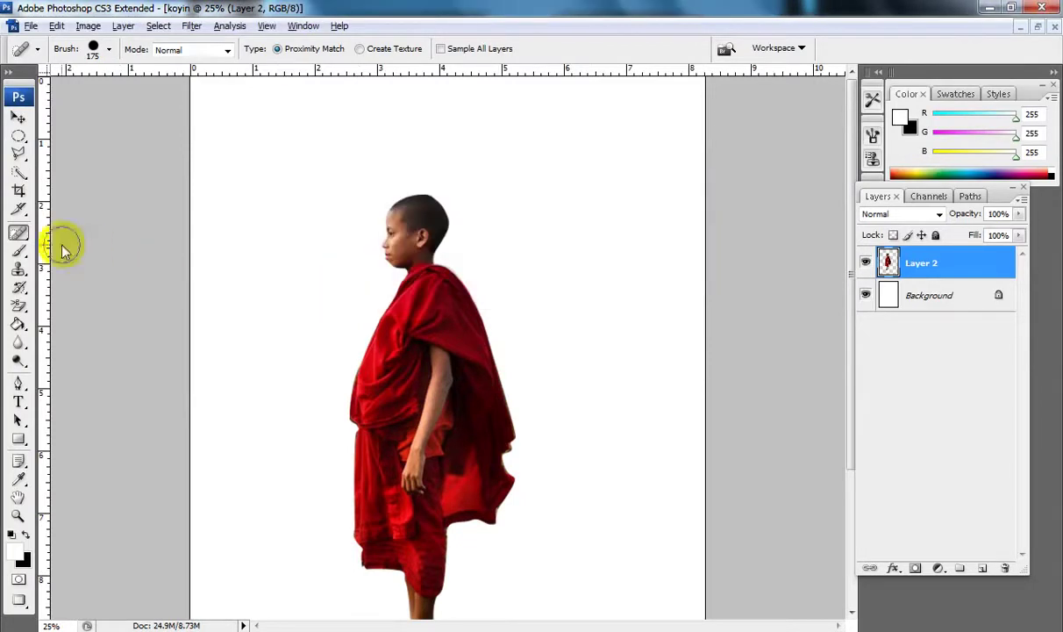
Step: Switch to the Clone Stamp, enlarge its brush to 125 and sample the boy's face as the source
click(19, 271)
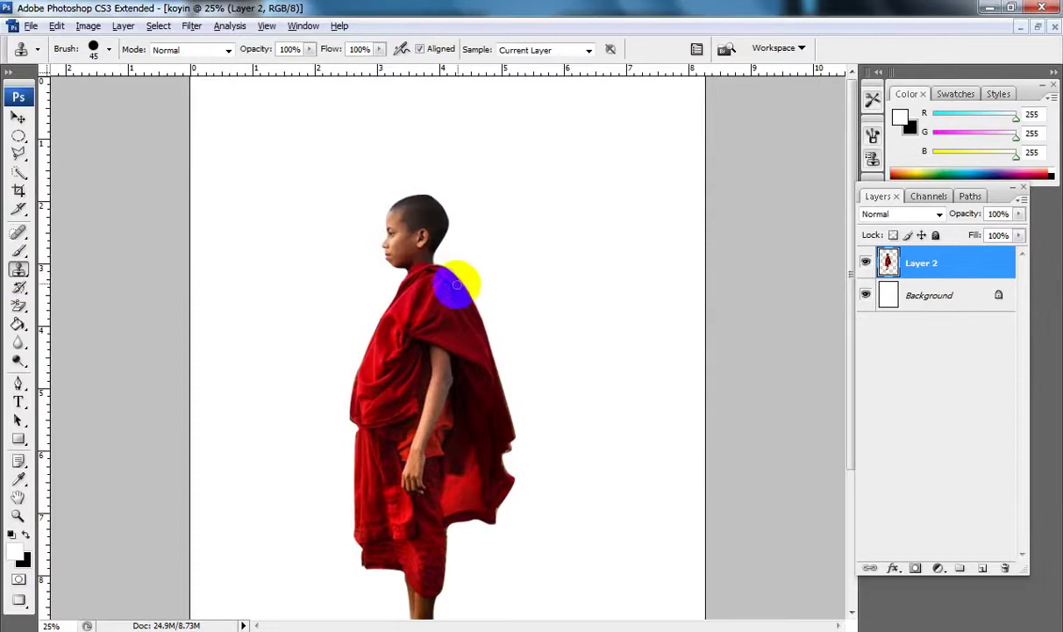
key(bracketright)
key(bracketright)
key(bracketright)
key(bracketright)
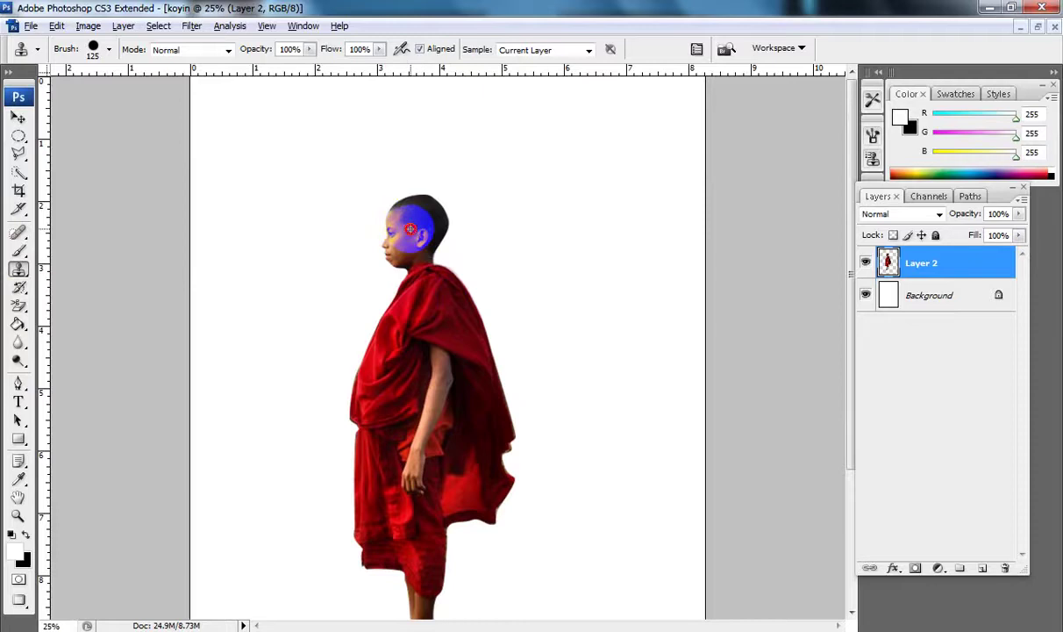
Step: Add a new layer in running couples.psd and clone the whole red-robed boy into the sky beside the male runner
key(ctrl+Tab)
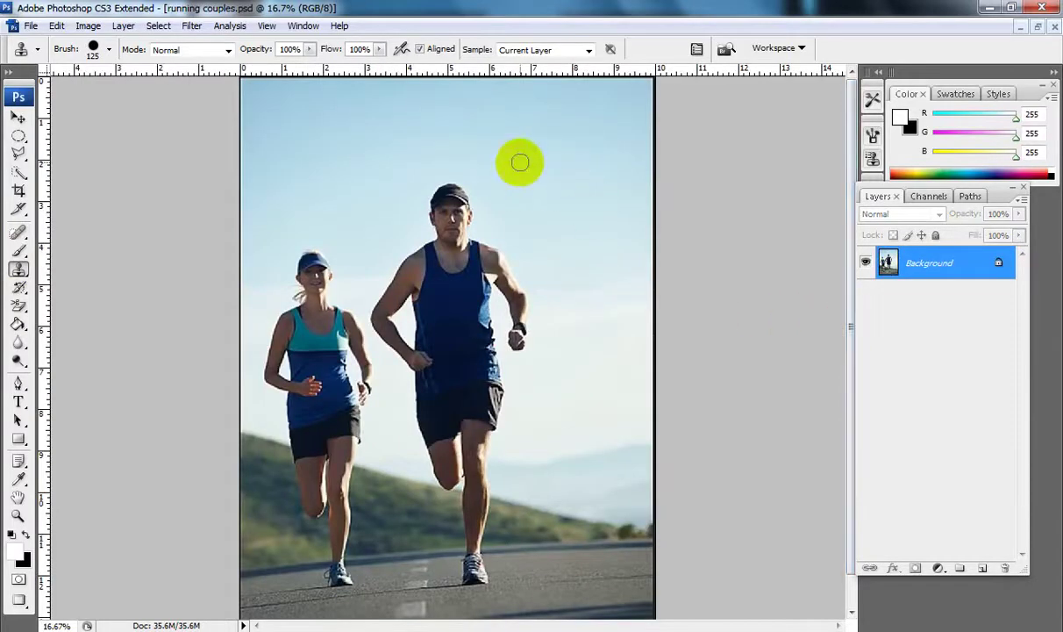
click(980, 568)
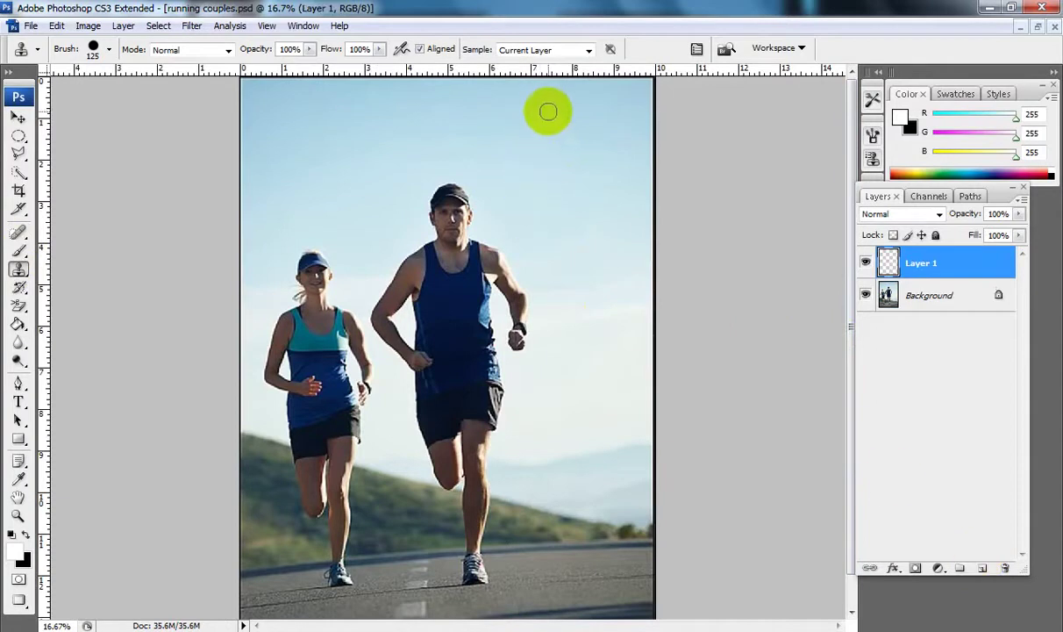
mouse_move(550, 108)
mouse_down()
mouse_move(551, 205)
mouse_move(551, 112)
mouse_move(573, 174)
mouse_move(551, 142)
mouse_move(534, 193)
mouse_move(560, 193)
mouse_move(558, 165)
mouse_move(538, 186)
mouse_move(536, 102)
mouse_move(551, 93)
mouse_move(543, 68)
mouse_move(564, 112)
mouse_move(534, 89)
mouse_move(522, 180)
mouse_move(544, 181)
mouse_move(565, 246)
mouse_move(572, 235)
mouse_move(585, 260)
mouse_move(571, 194)
mouse_move(576, 227)
mouse_move(592, 144)
mouse_move(595, 183)
mouse_move(589, 160)
mouse_move(616, 217)
mouse_move(608, 242)
mouse_move(595, 242)
mouse_move(602, 275)
mouse_move(612, 258)
mouse_move(591, 325)
mouse_move(592, 273)
mouse_move(583, 286)
mouse_move(569, 369)
mouse_move(555, 335)
mouse_move(554, 355)
mouse_move(554, 234)
mouse_move(532, 283)
mouse_move(527, 167)
mouse_move(527, 236)
mouse_move(519, 179)
mouse_move(517, 244)
mouse_move(504, 172)
mouse_move(510, 161)
mouse_move(519, 202)
mouse_move(512, 256)
mouse_move(522, 278)
mouse_move(525, 245)
mouse_move(547, 300)
mouse_move(551, 362)
mouse_move(531, 348)
mouse_move(542, 358)
mouse_move(542, 328)
mouse_move(548, 405)
mouse_move(542, 355)
mouse_move(552, 374)
mouse_move(568, 376)
mouse_move(552, 416)
mouse_move(519, 387)
mouse_move(566, 383)
mouse_move(570, 316)
mouse_move(591, 273)
mouse_move(603, 280)
mouse_move(539, 352)
mouse_move(523, 252)
mouse_move(508, 347)
mouse_move(492, 290)
mouse_move(511, 185)
mouse_move(576, 124)
mouse_move(534, 166)
mouse_move(551, 203)
mouse_move(541, 229)
mouse_move(513, 221)
mouse_up()
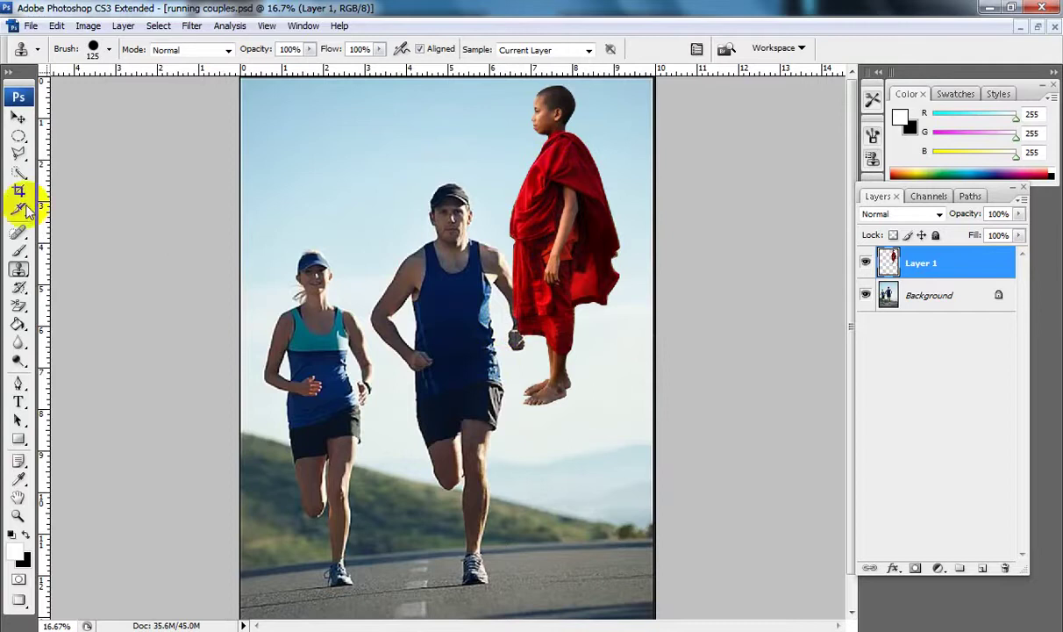
Step: Scale the cloned boy proportionally to 54.1% and place him in the open sky beside the male runner's head
click(20, 116)
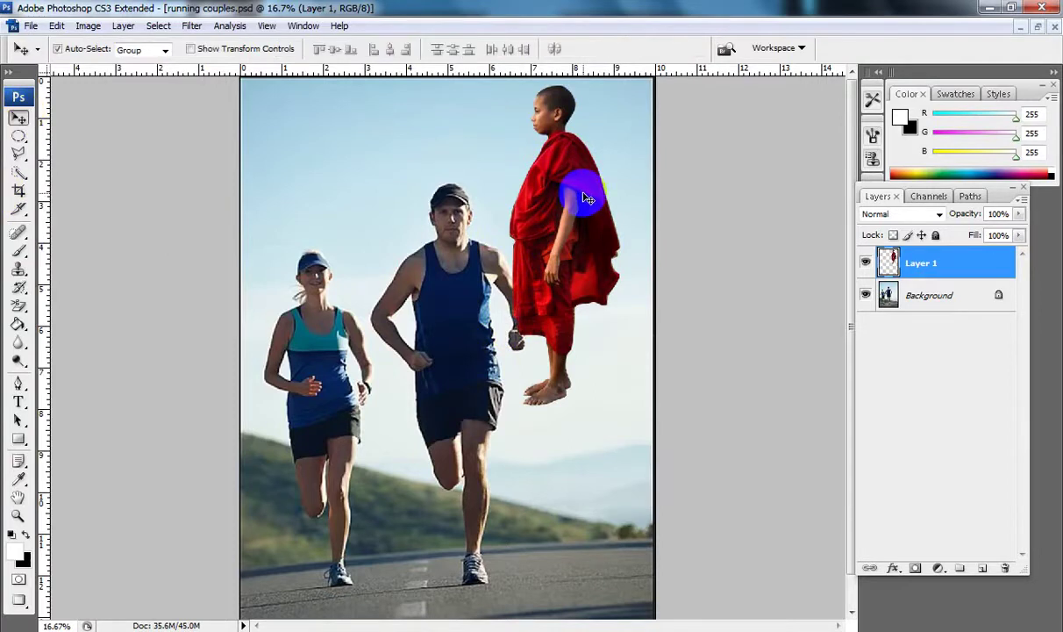
key(ctrl+t)
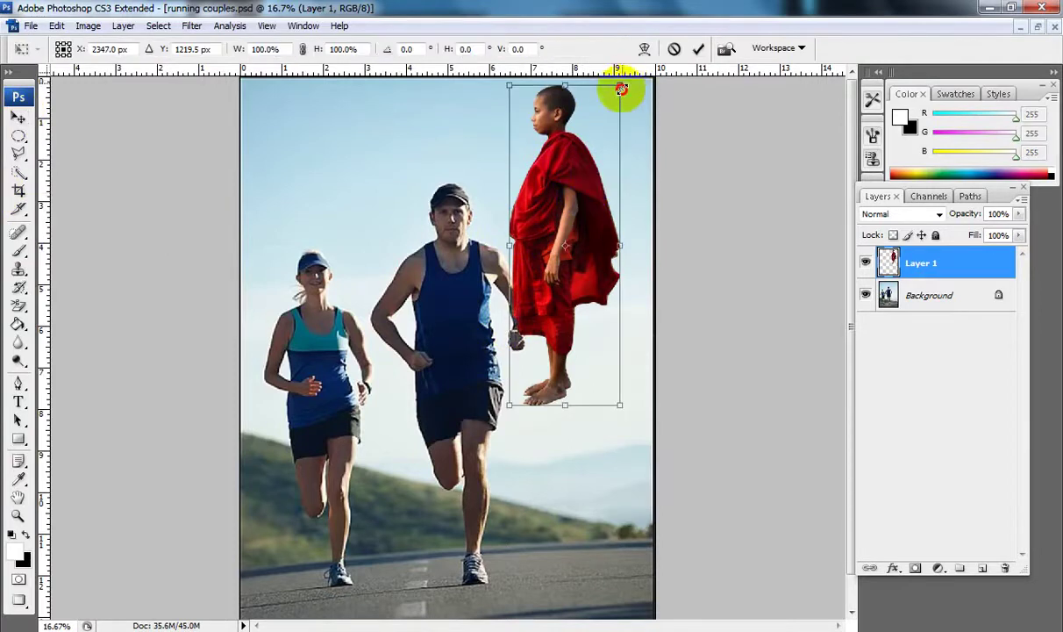
drag(621, 89, 597, 156)
drag(623, 109, 595, 151)
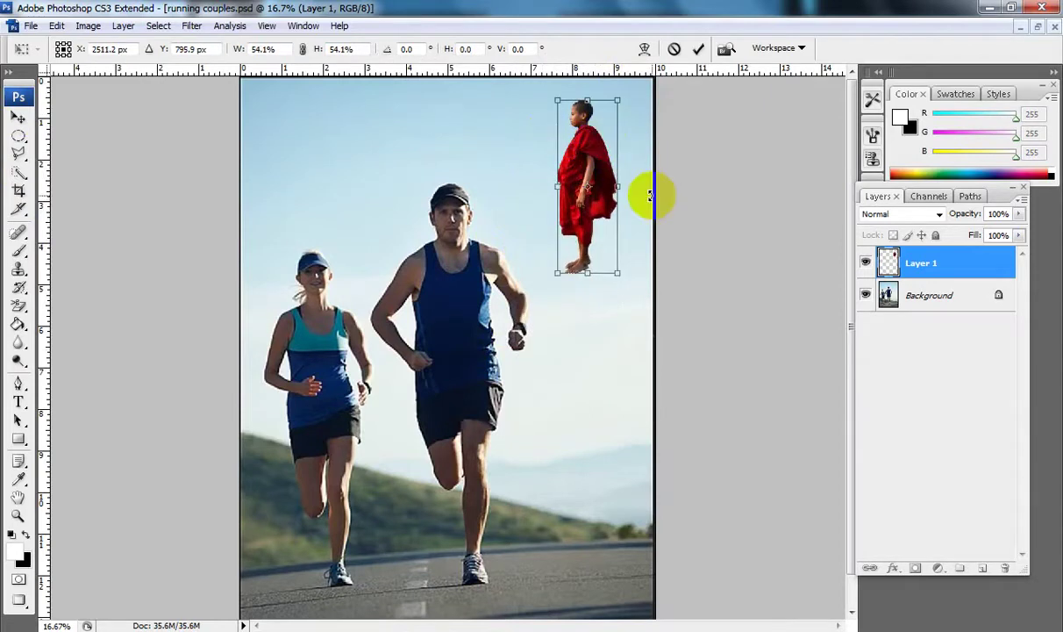
key(Return)
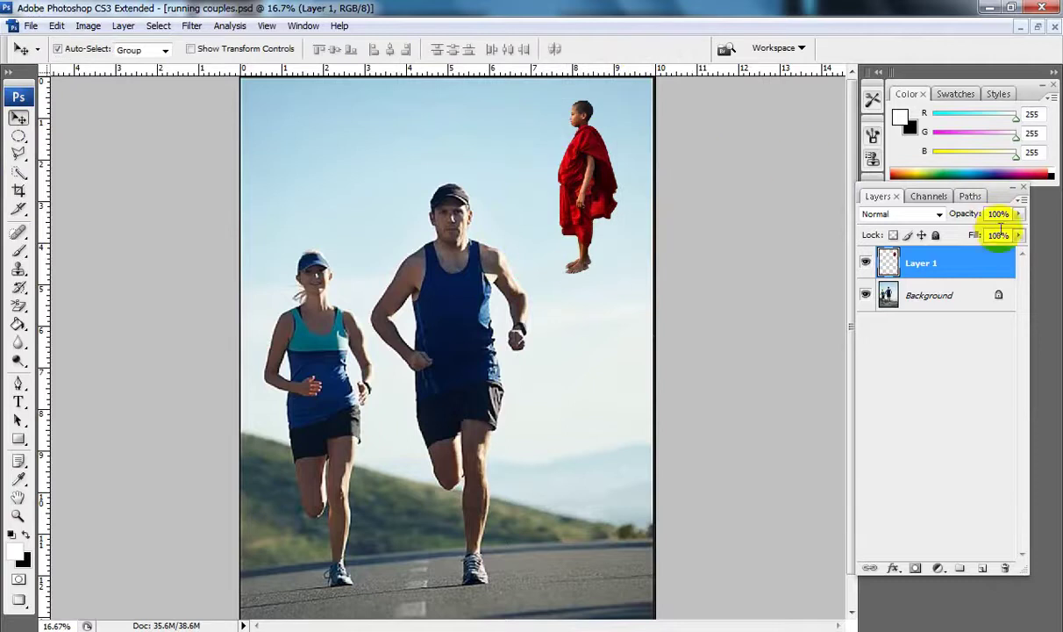
double_click(952, 267)
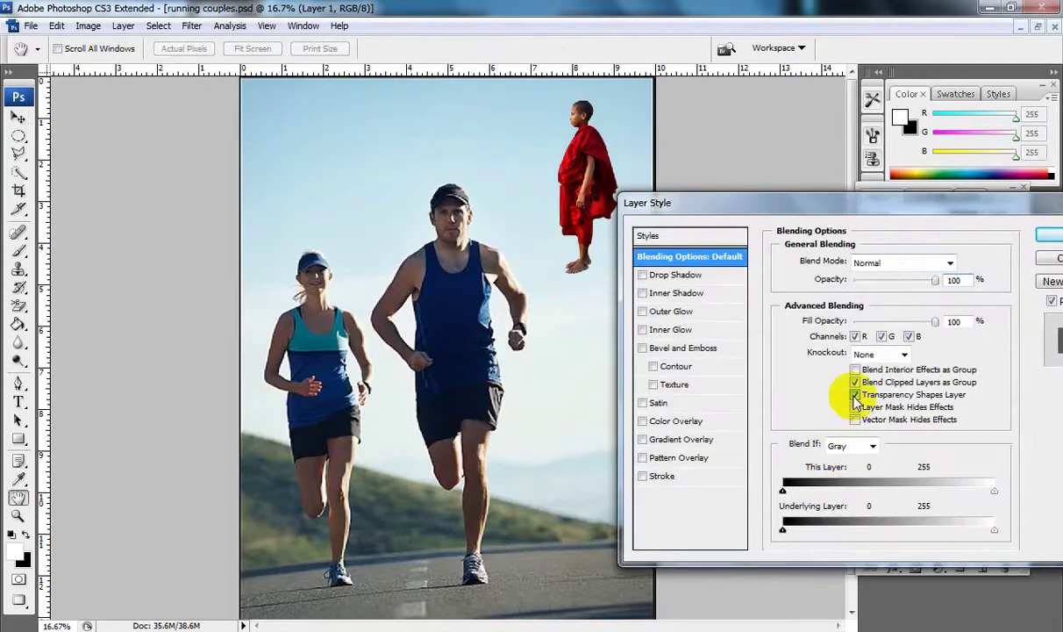
click(856, 395)
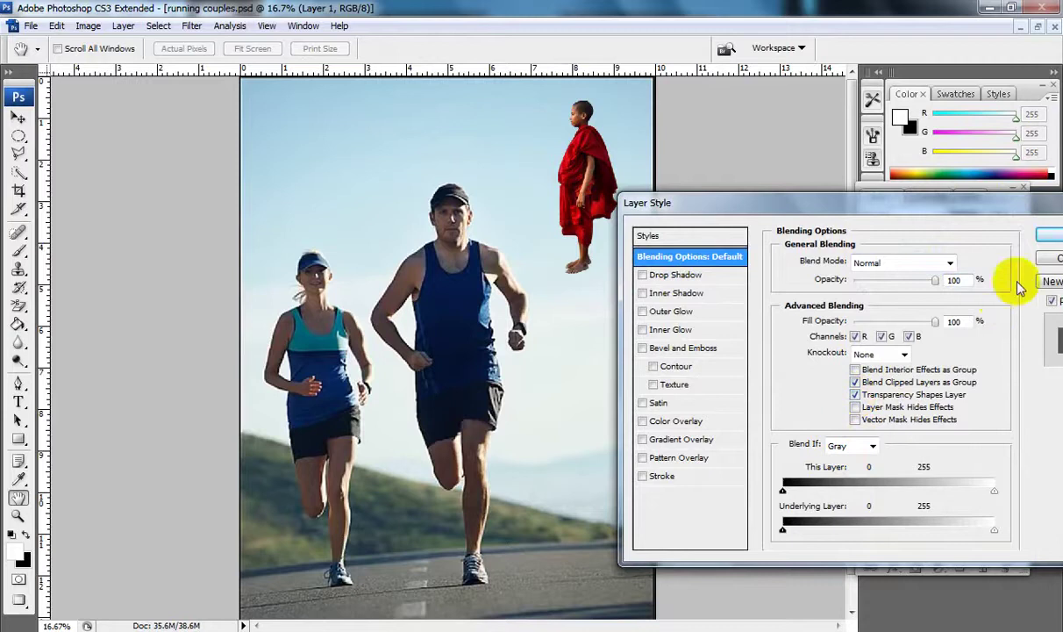
click(1045, 262)
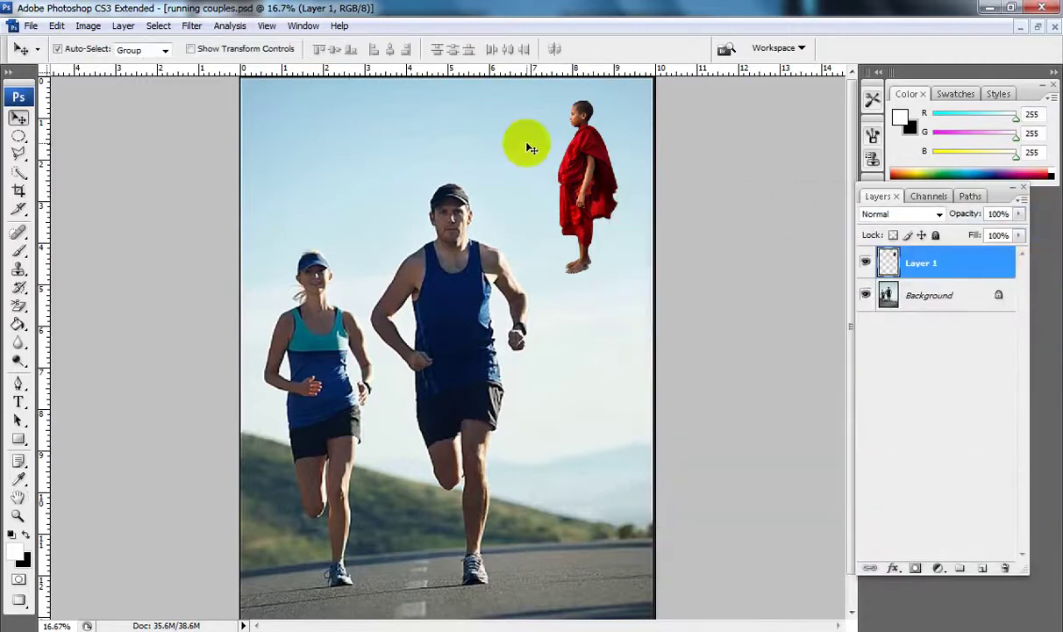
Step: Lower the opacity of the cloned boy's layer to 39%
click(1019, 217)
drag(992, 228, 969, 234)
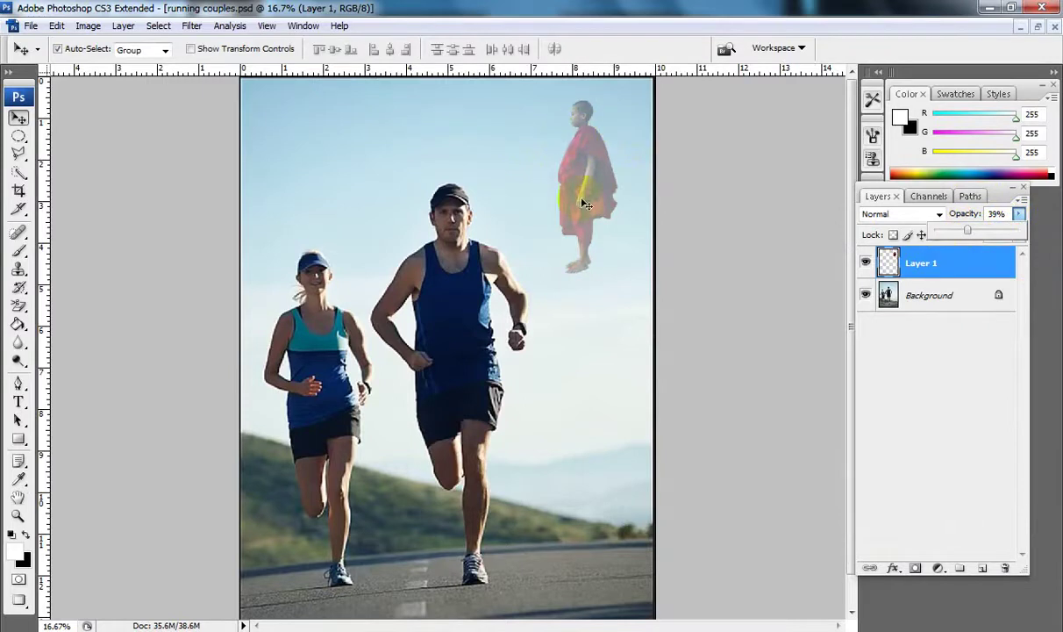
Step: Raise the cloned boy layer's opacity to 100% and set its blend mode to Soft Light
drag(969, 234, 1020, 219)
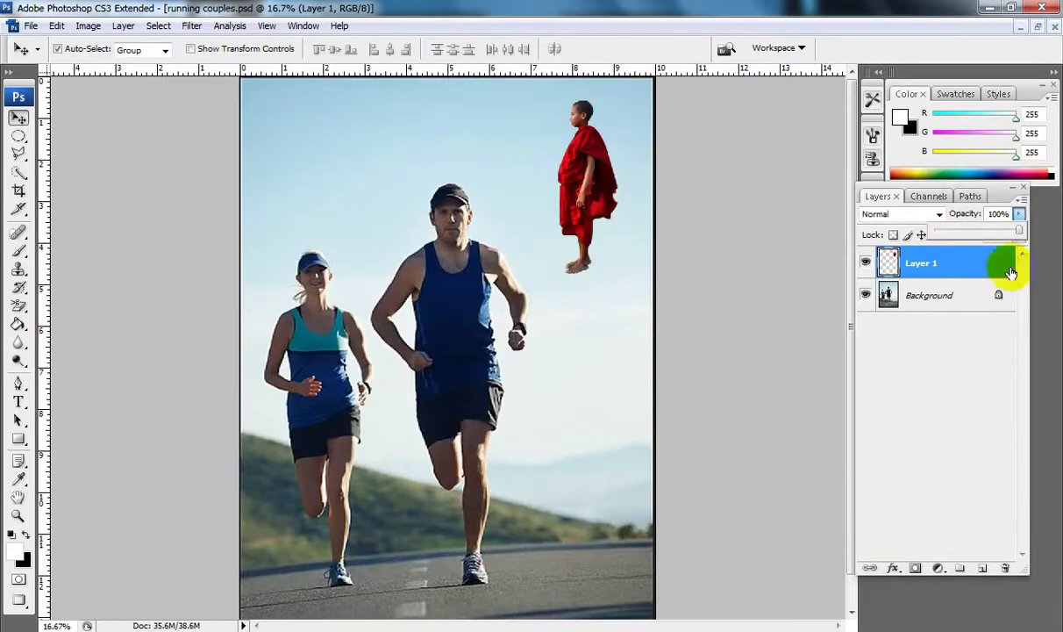
click(939, 215)
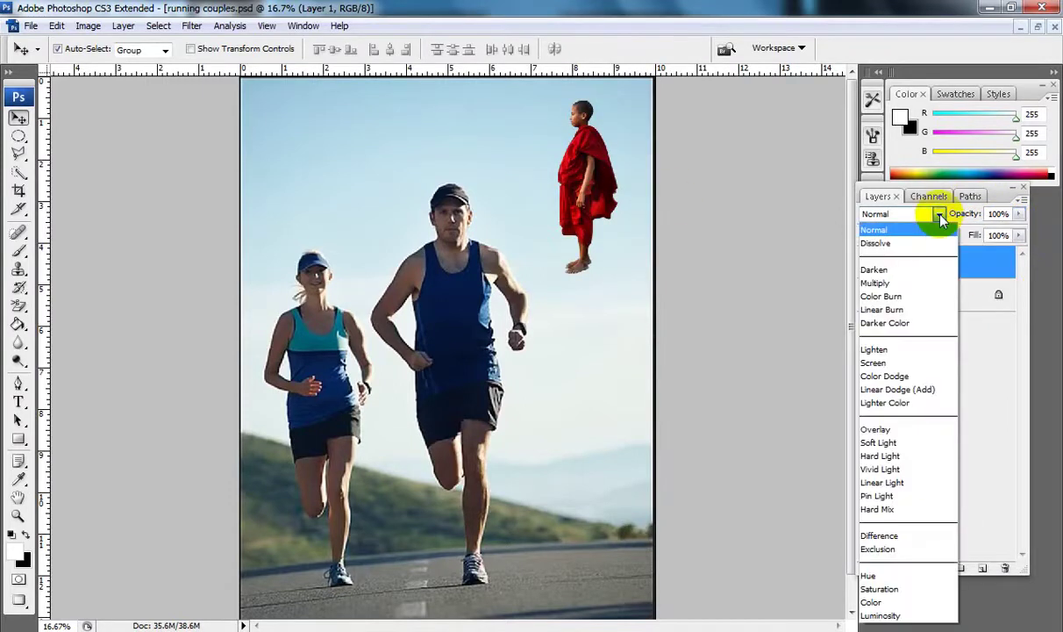
click(908, 443)
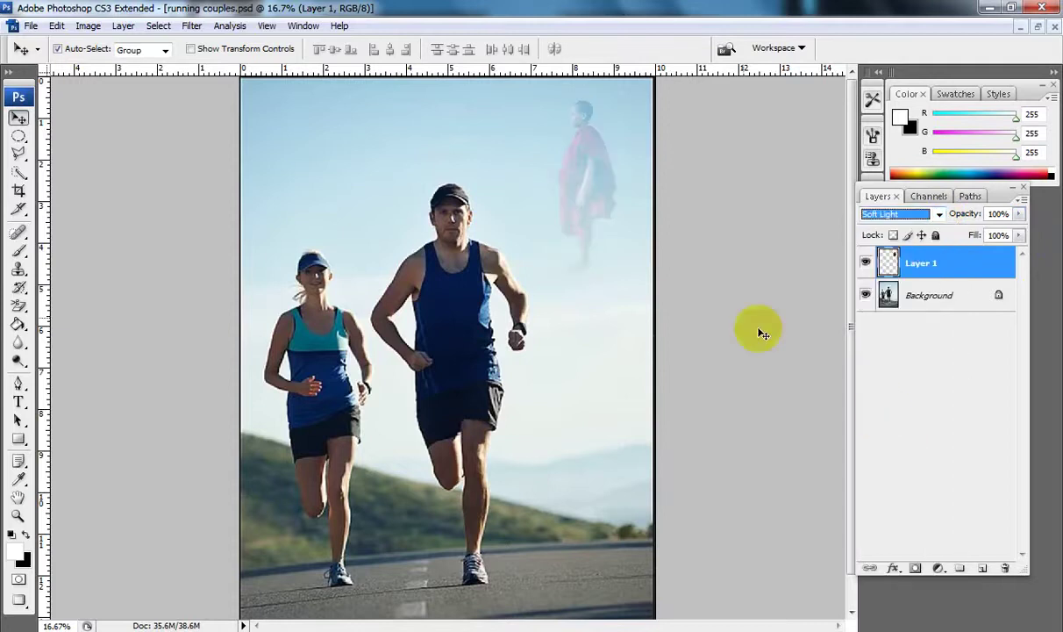
Step: Move the cloned boy slightly closer to the male runner, keeping him at the same height in the sky
key(ctrl+space)
click(600, 142)
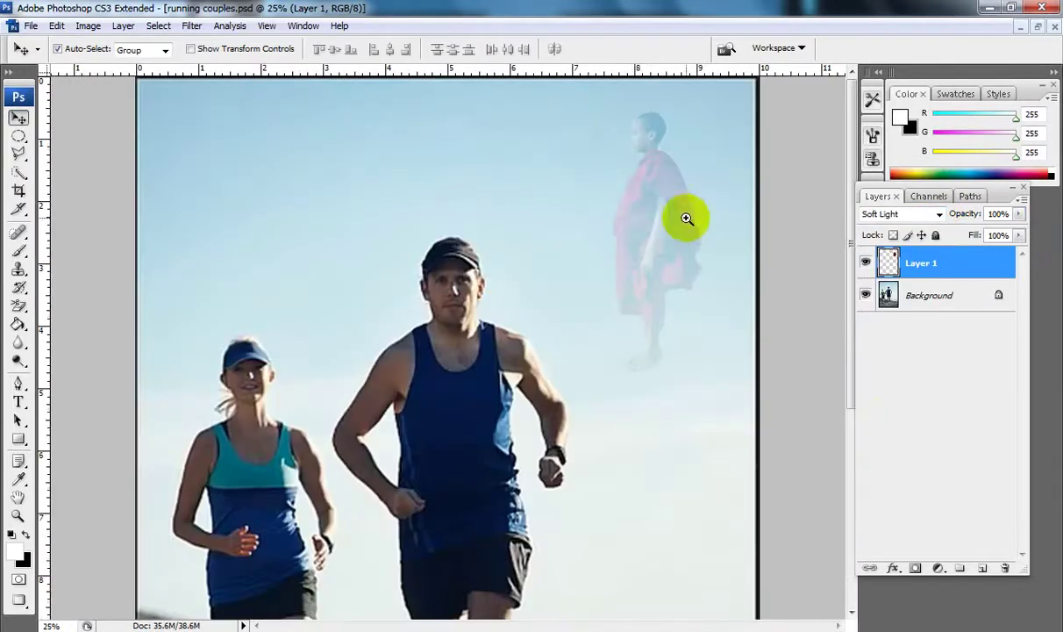
drag(645, 219, 624, 217)
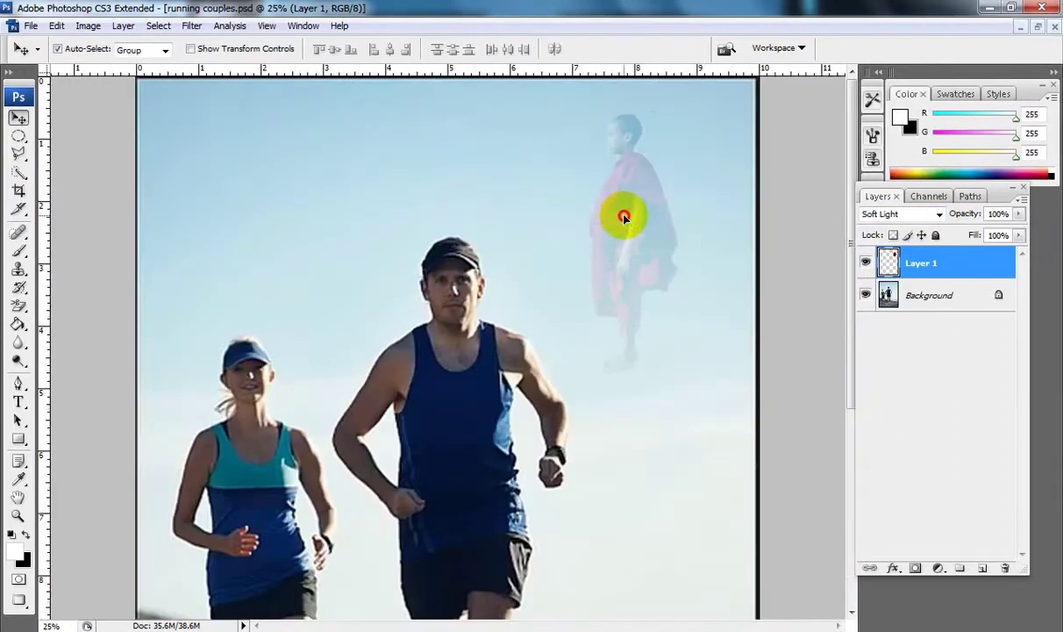
ctrl+alt+click(688, 222)
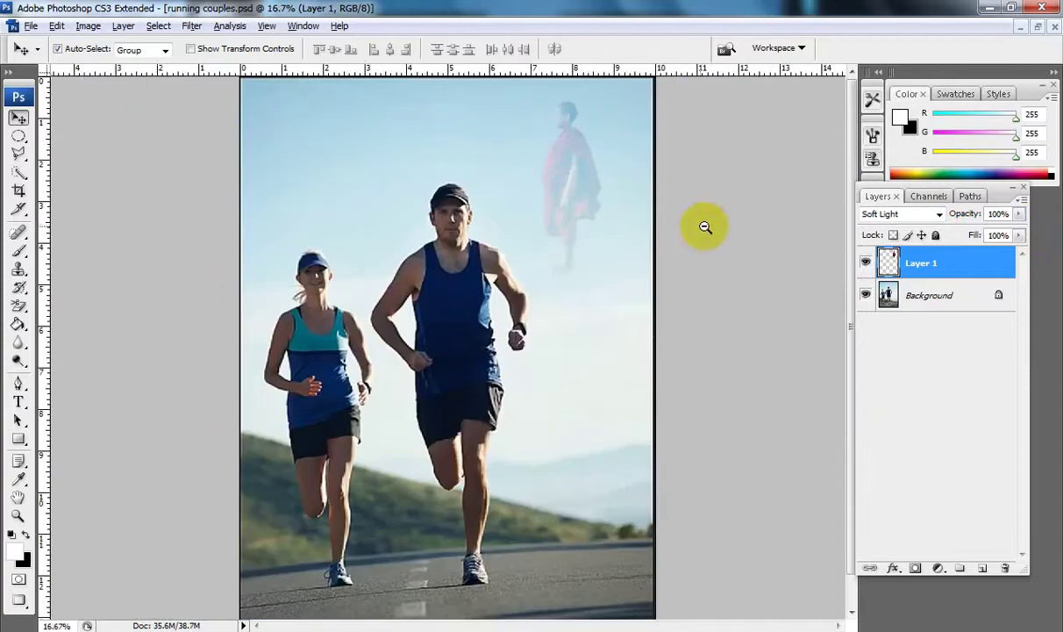
Step: Scale the cloned boy proportionally to 77.4% and apply the transformation
ctrl+click(576, 138)
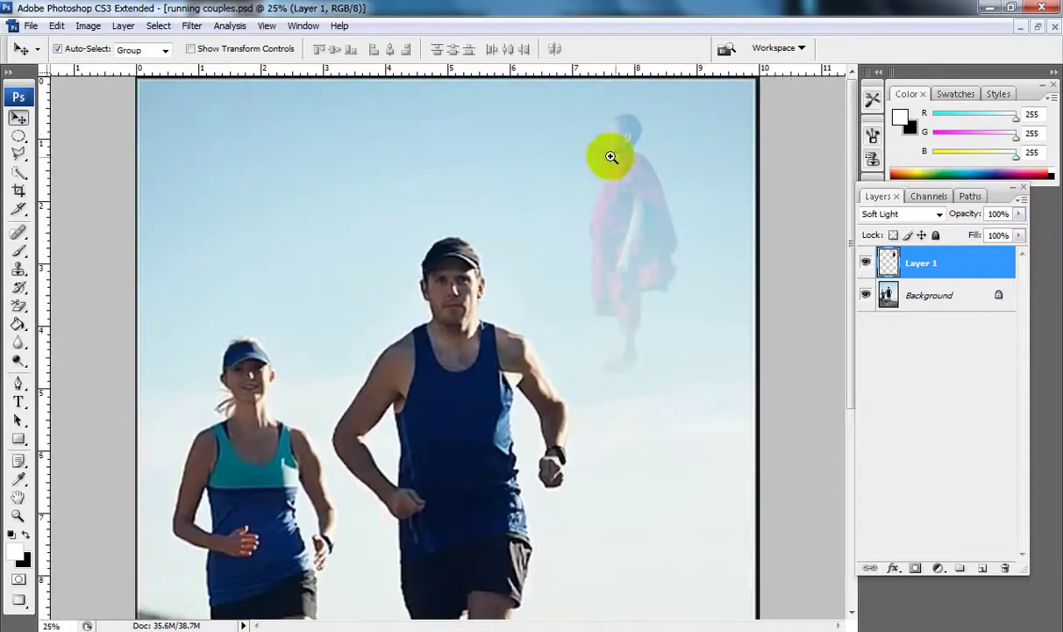
ctrl+click(718, 164)
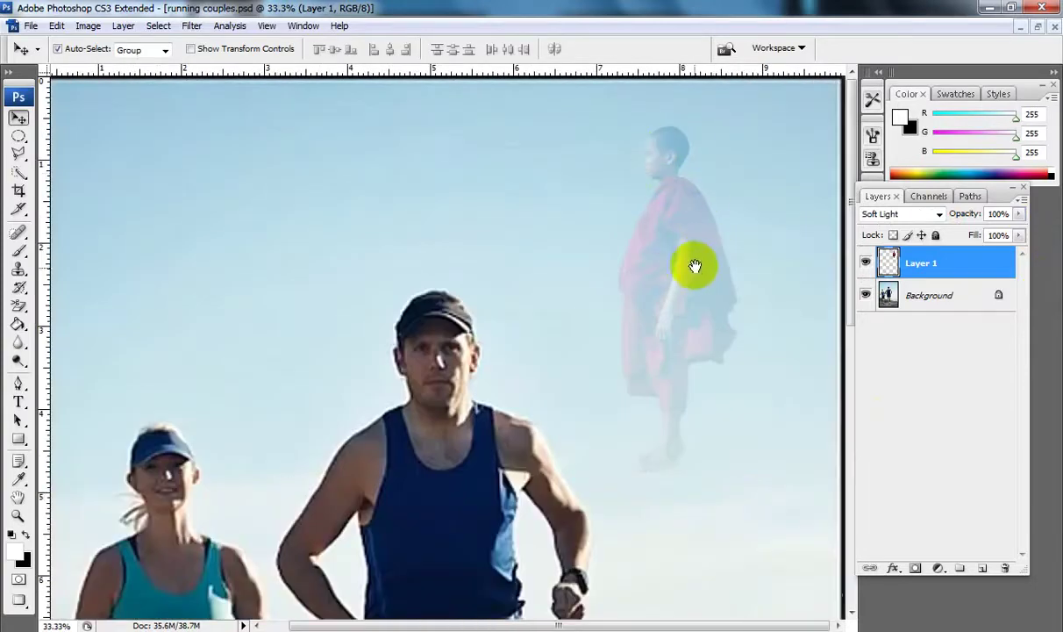
ctrl+alt+click(689, 286)
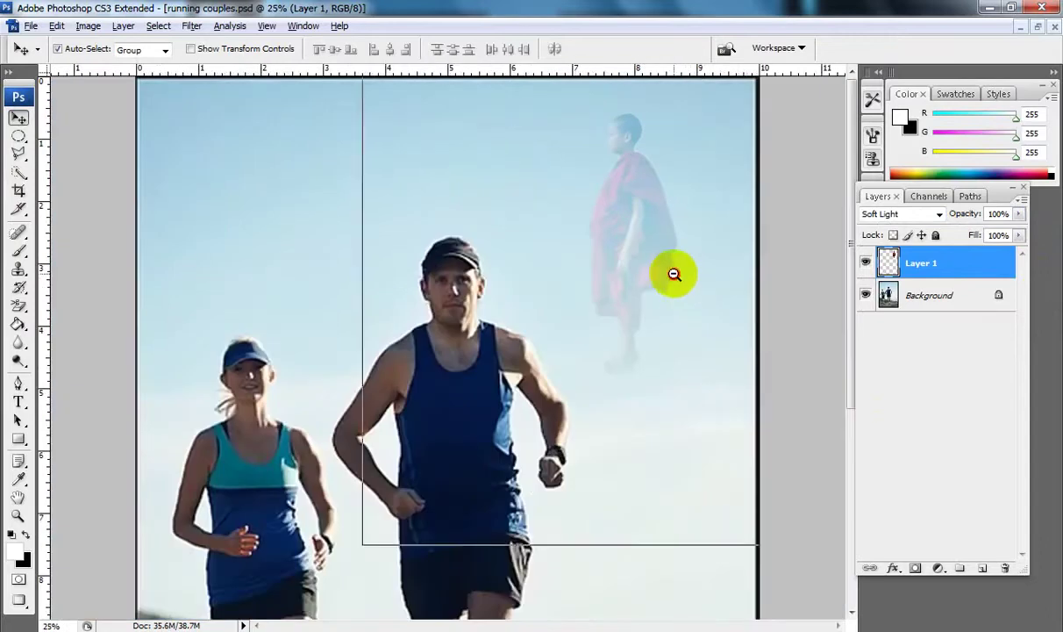
ctrl+alt+click(677, 267)
ctrl+alt+click(565, 158)
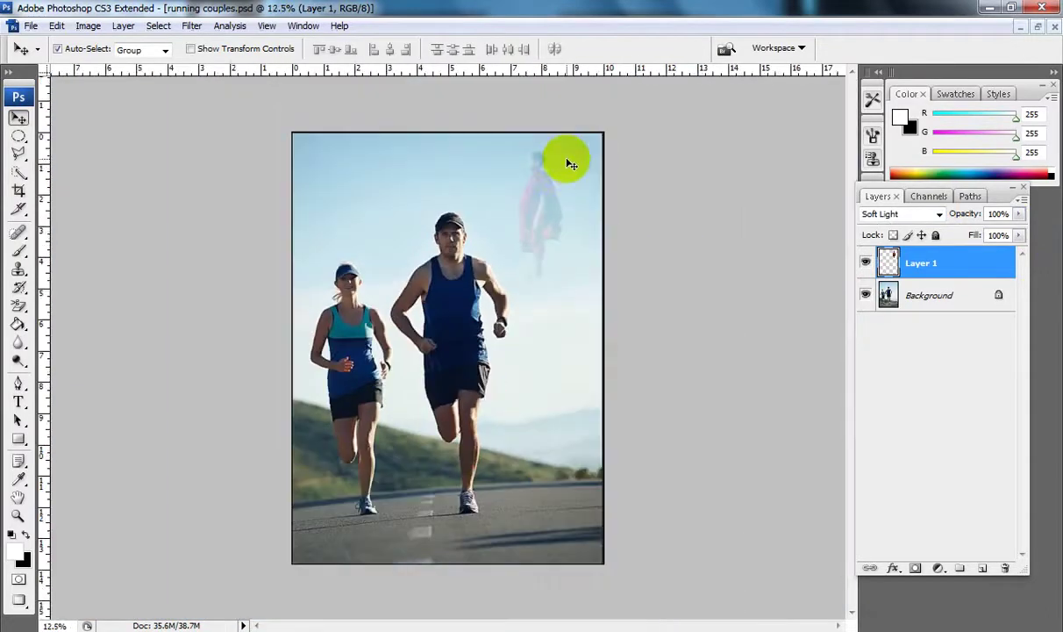
key(ctrl+t)
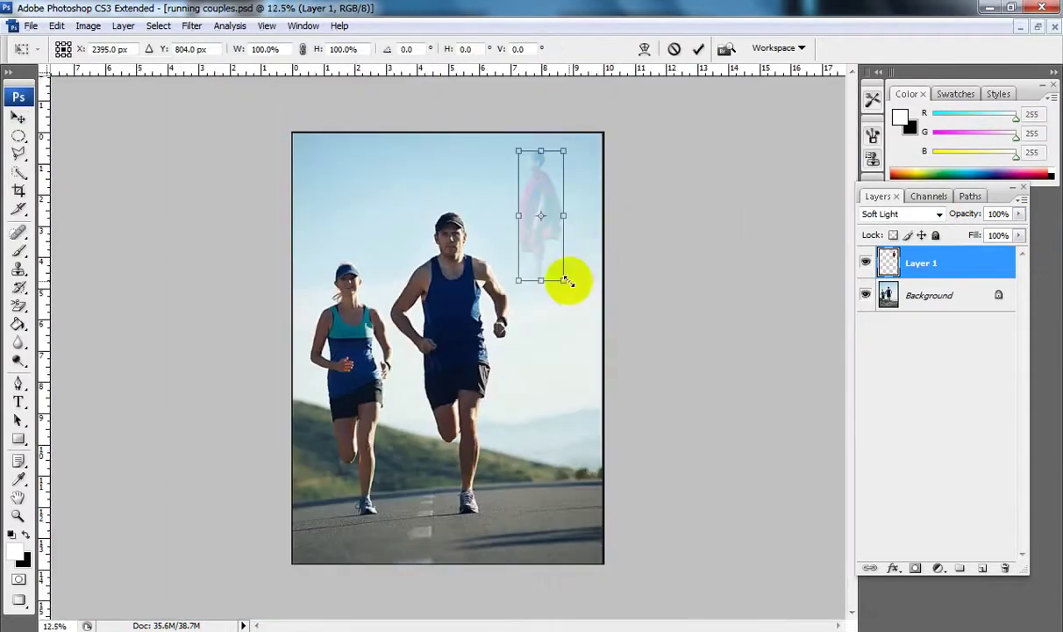
drag(564, 280, 554, 250)
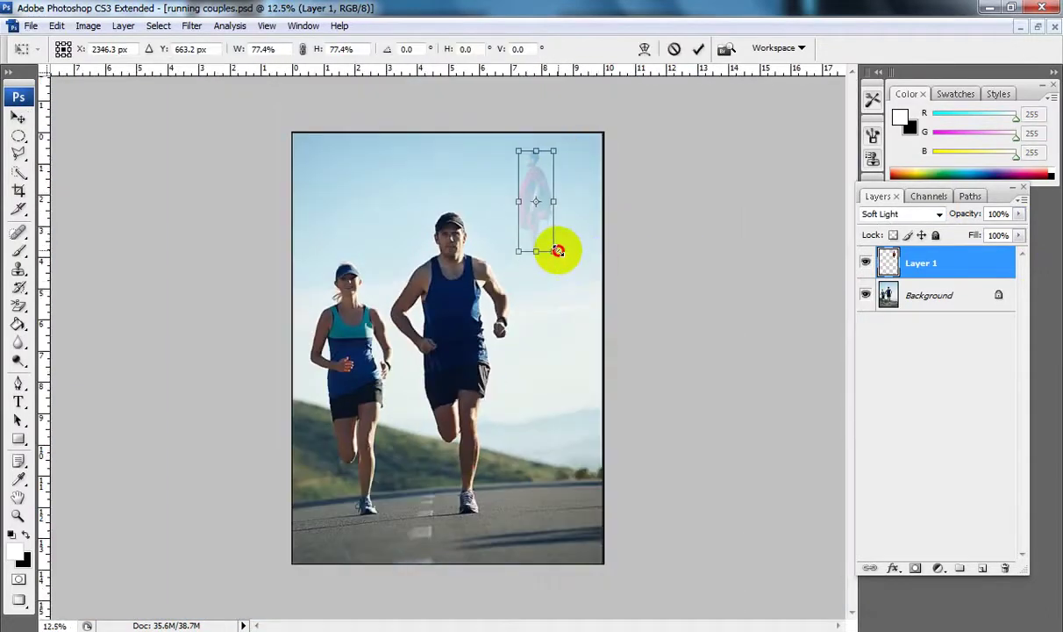
click(700, 50)
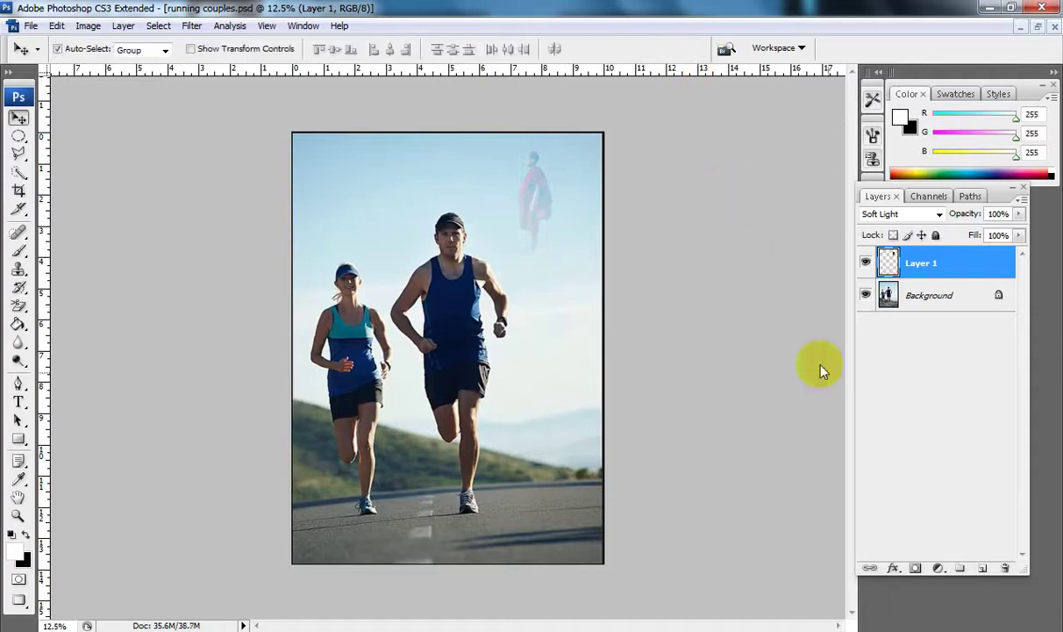
Step: Add a new layer and paint one white dab over the boy's head with a soft 500 px brush
click(984, 568)
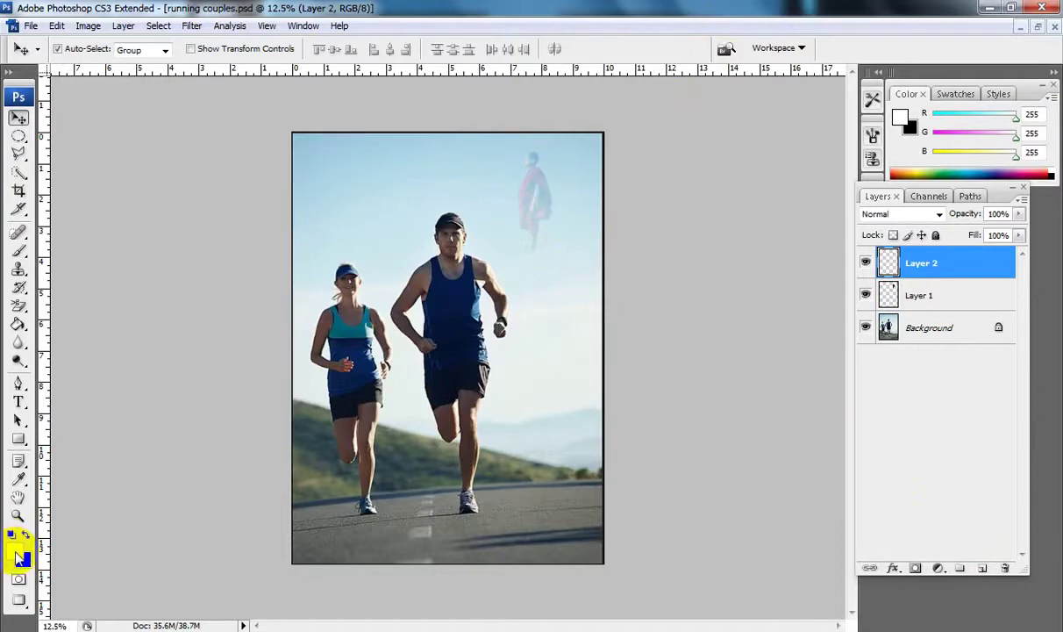
click(19, 251)
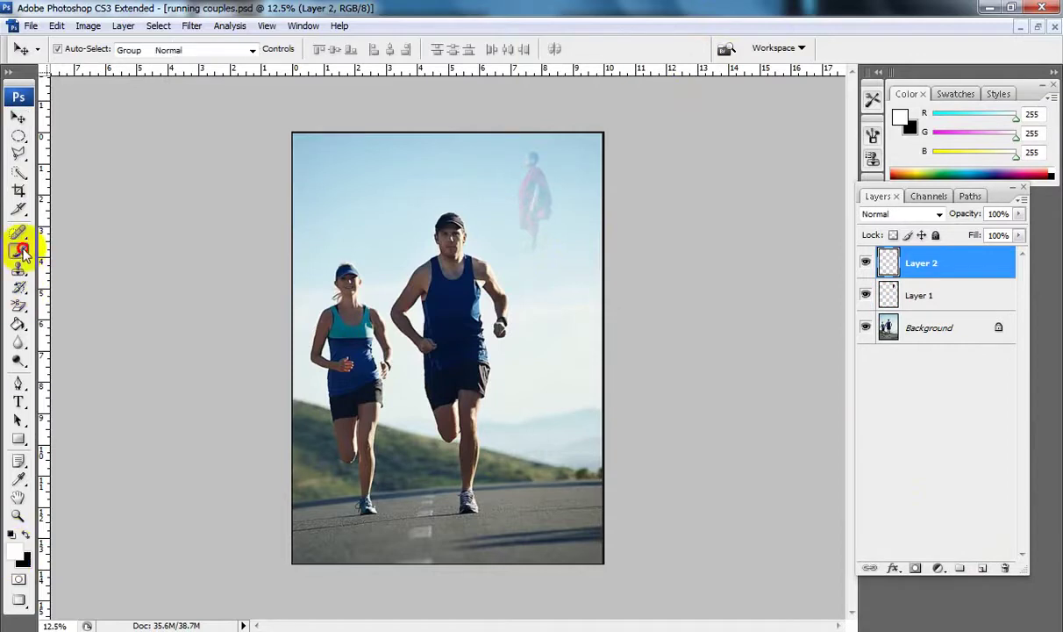
click(110, 50)
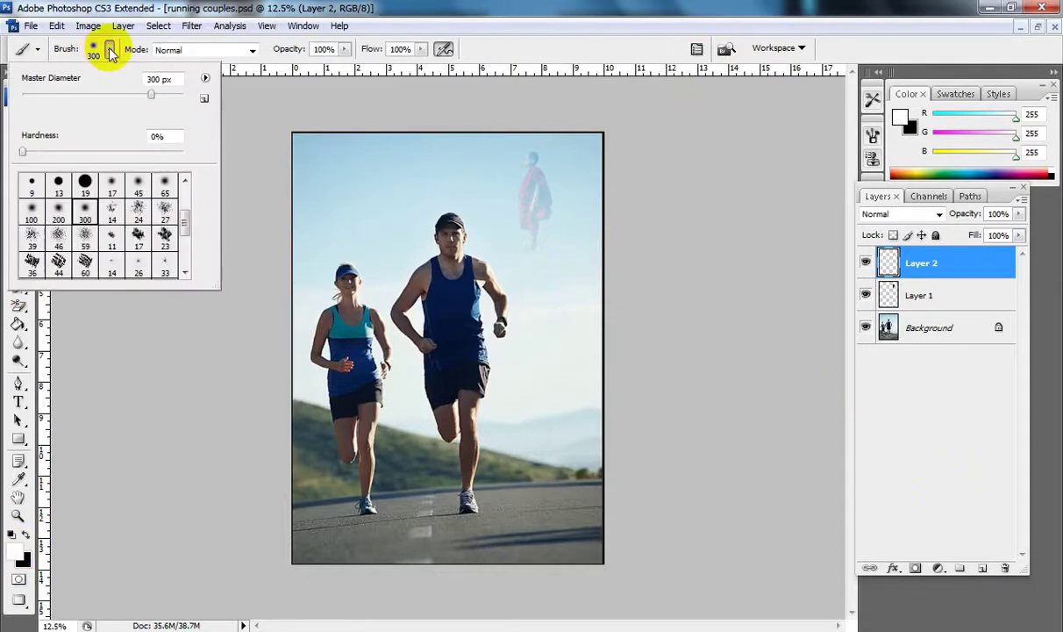
click(166, 182)
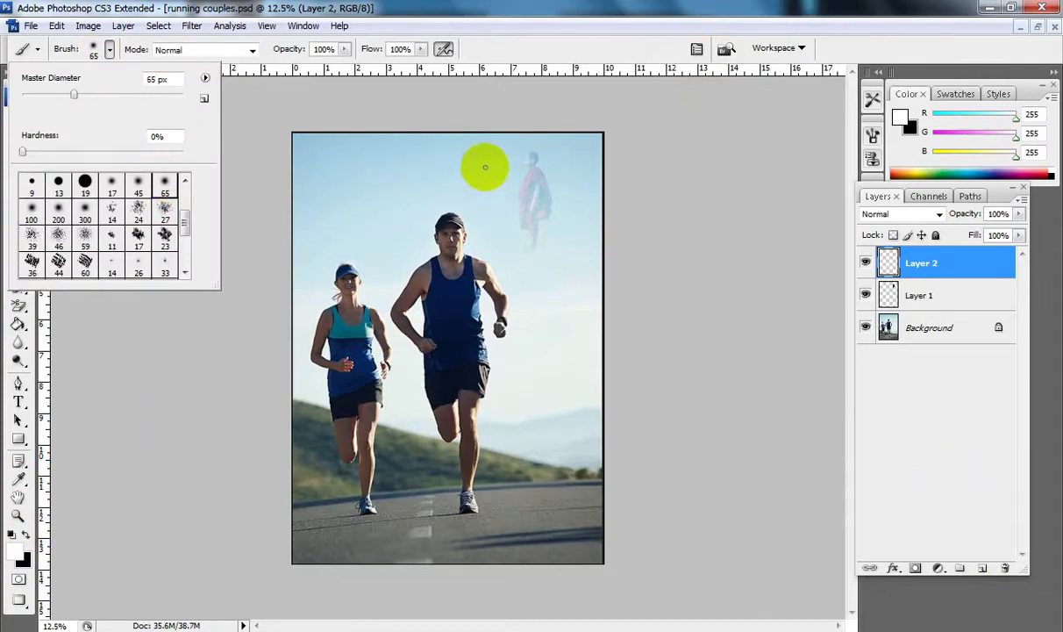
click(342, 98)
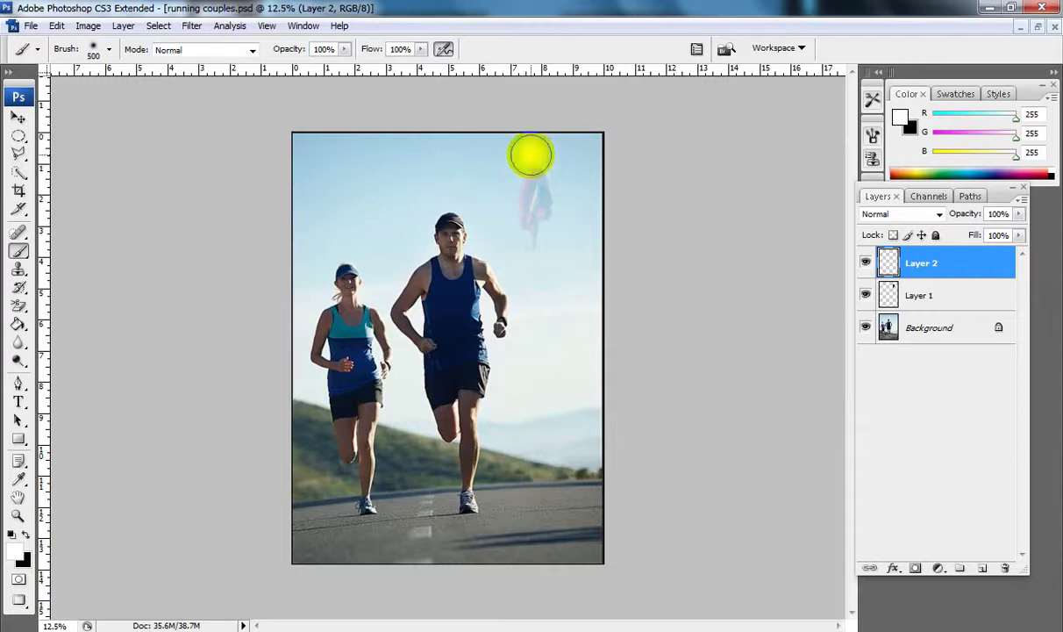
click(531, 155)
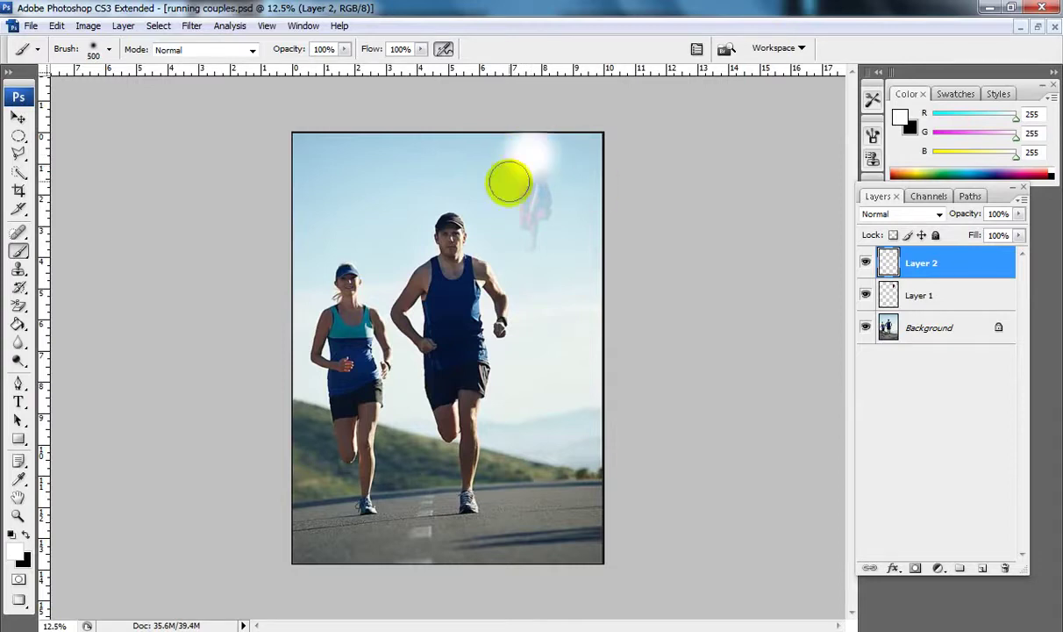
Step: In the white dab layer's blending options, disable Transparency Shapes Layer and lower the opacity to 47%
click(972, 270)
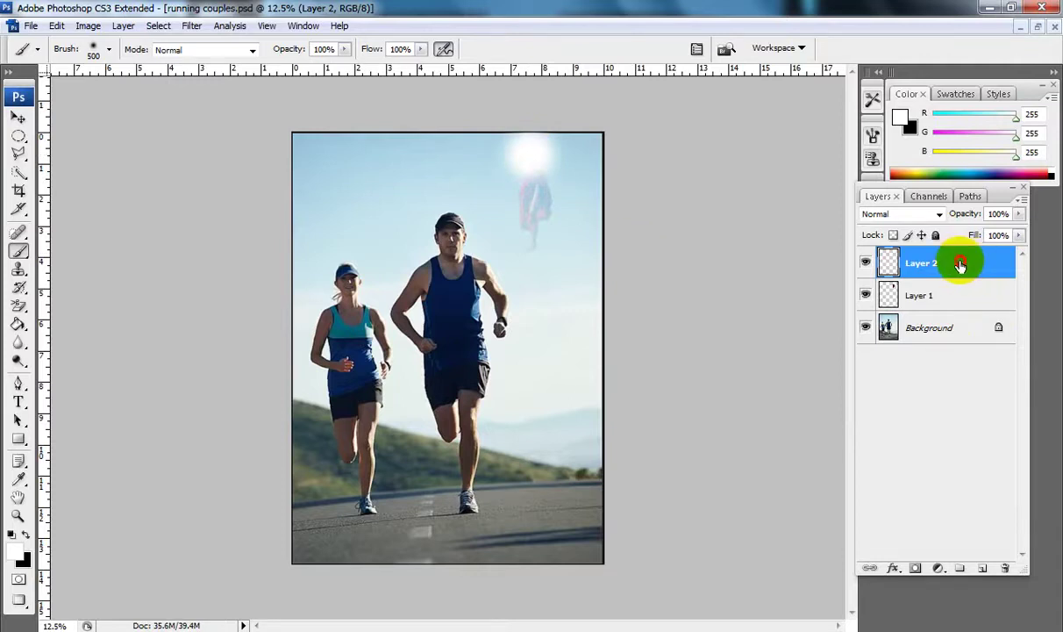
double_click(962, 267)
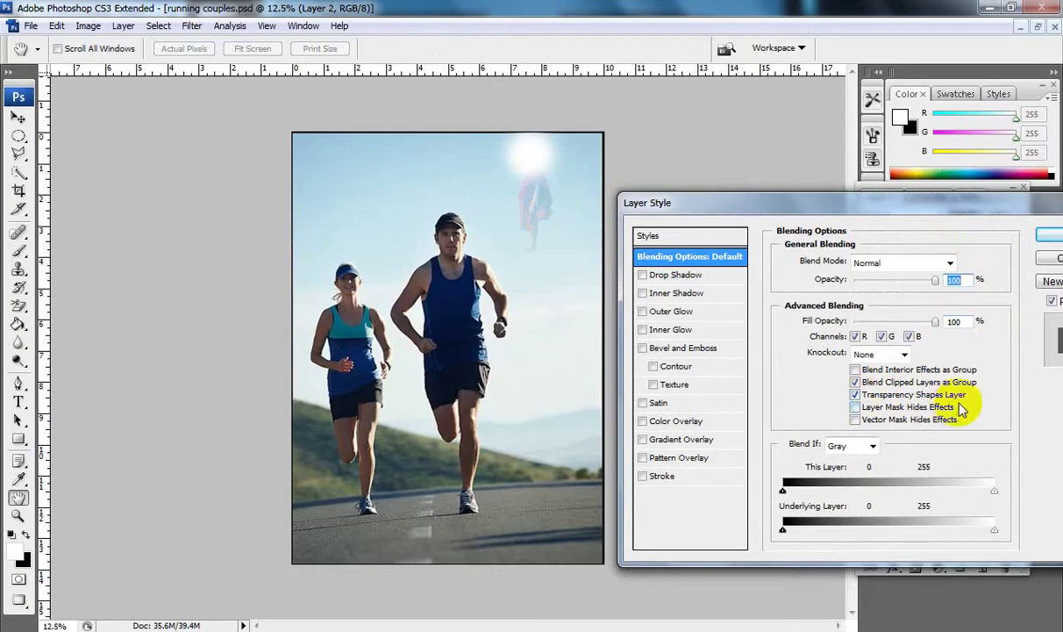
click(855, 396)
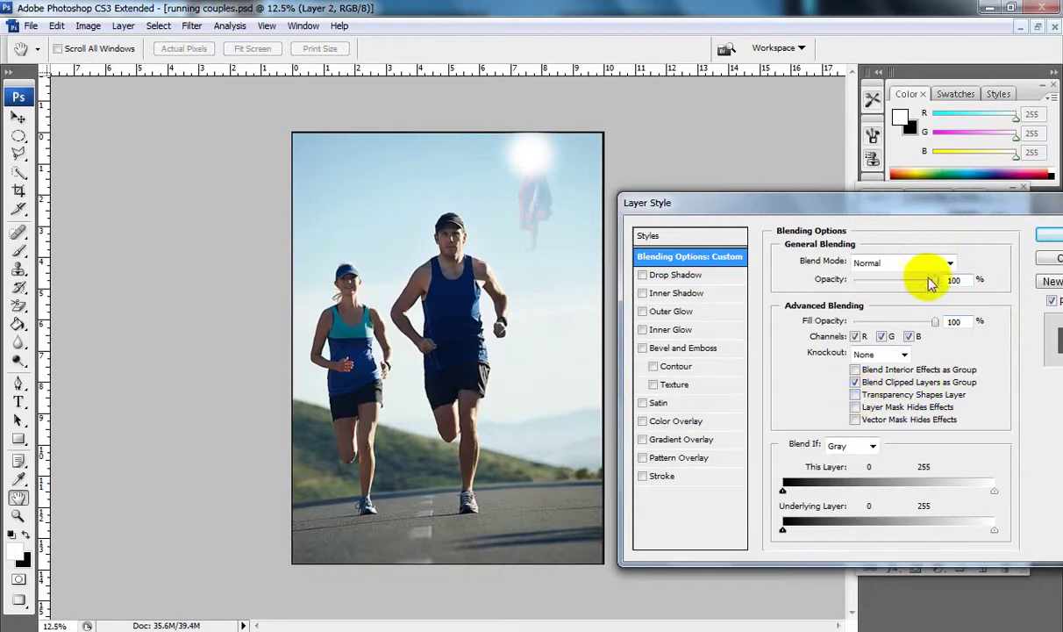
drag(935, 279, 909, 284)
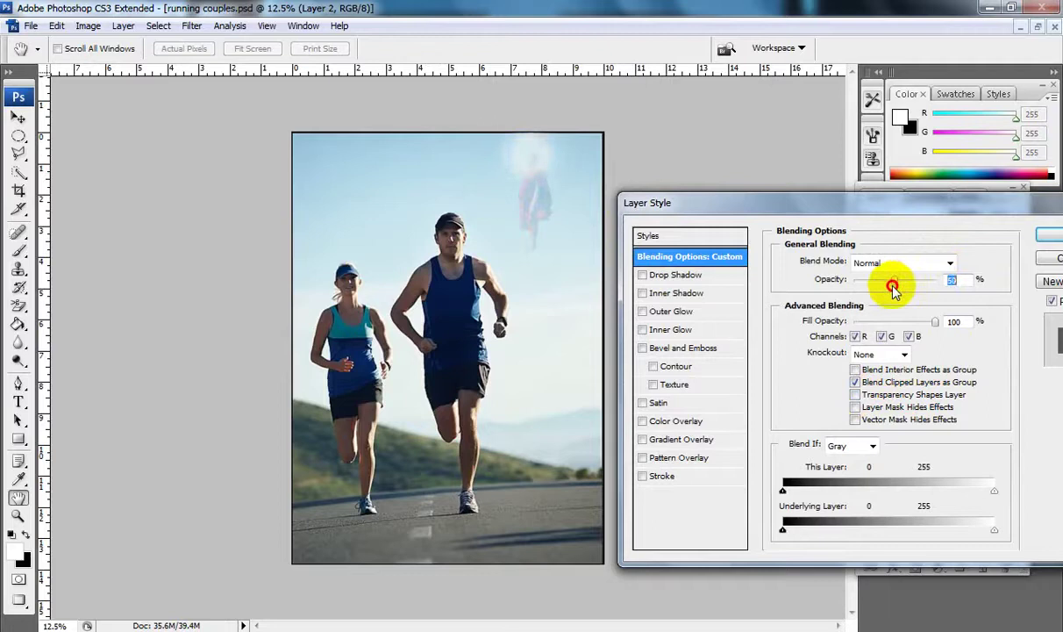
click(1049, 237)
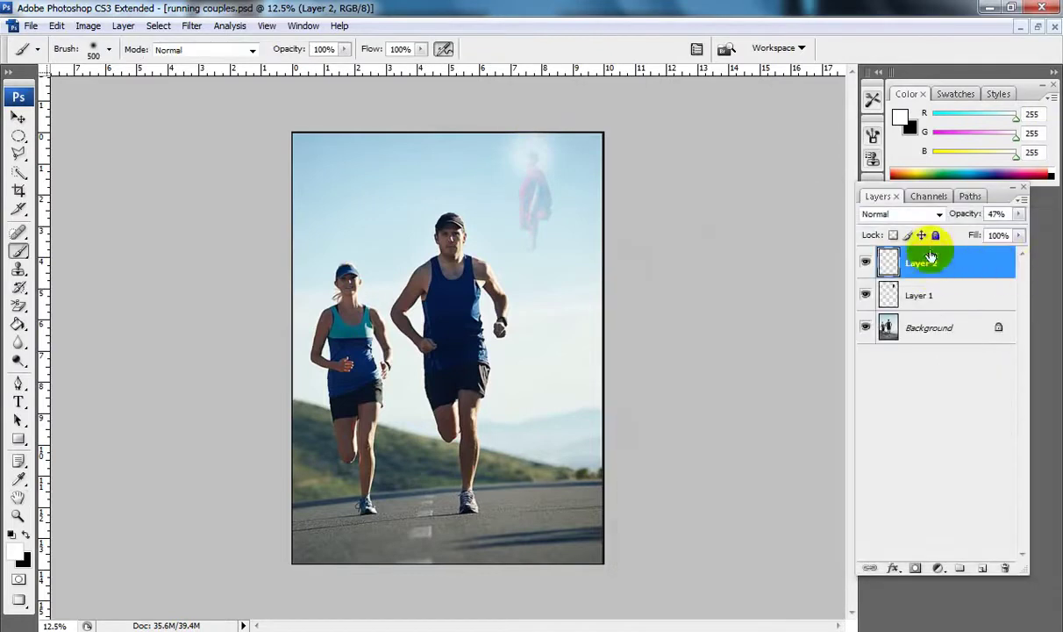
Step: Set the white dab layer's blend mode to Soft Light and reposition the glow around the boy's head
click(939, 214)
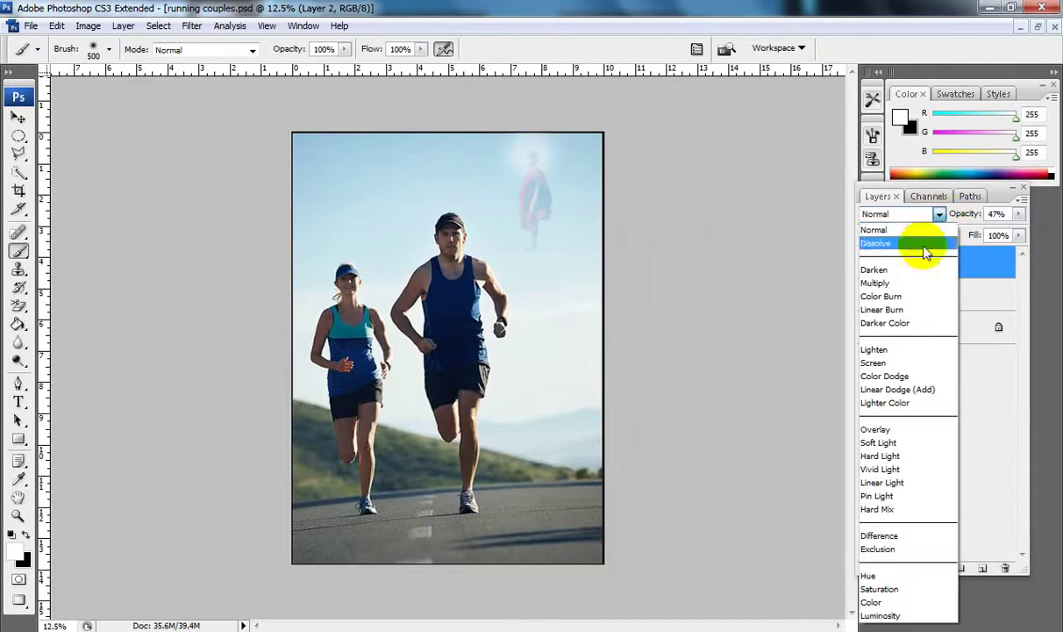
click(903, 442)
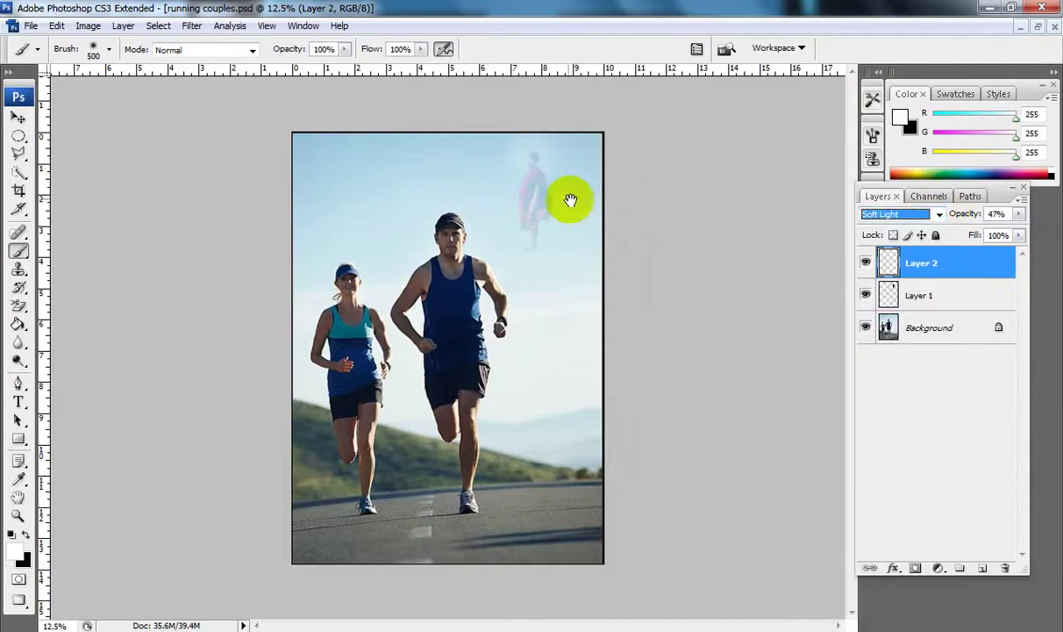
ctrl+click(577, 168)
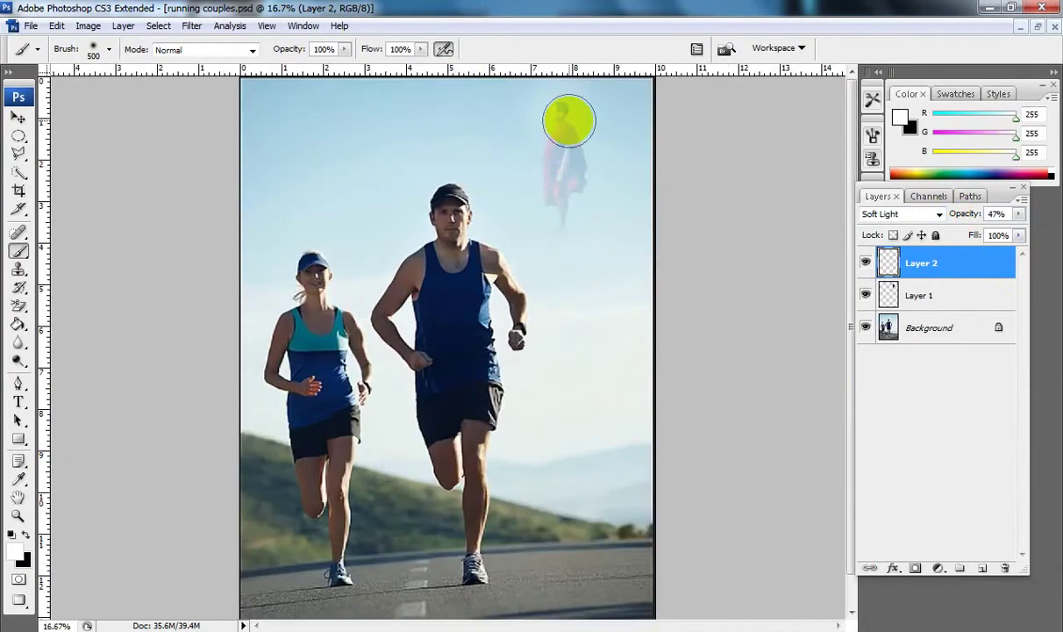
key(v)
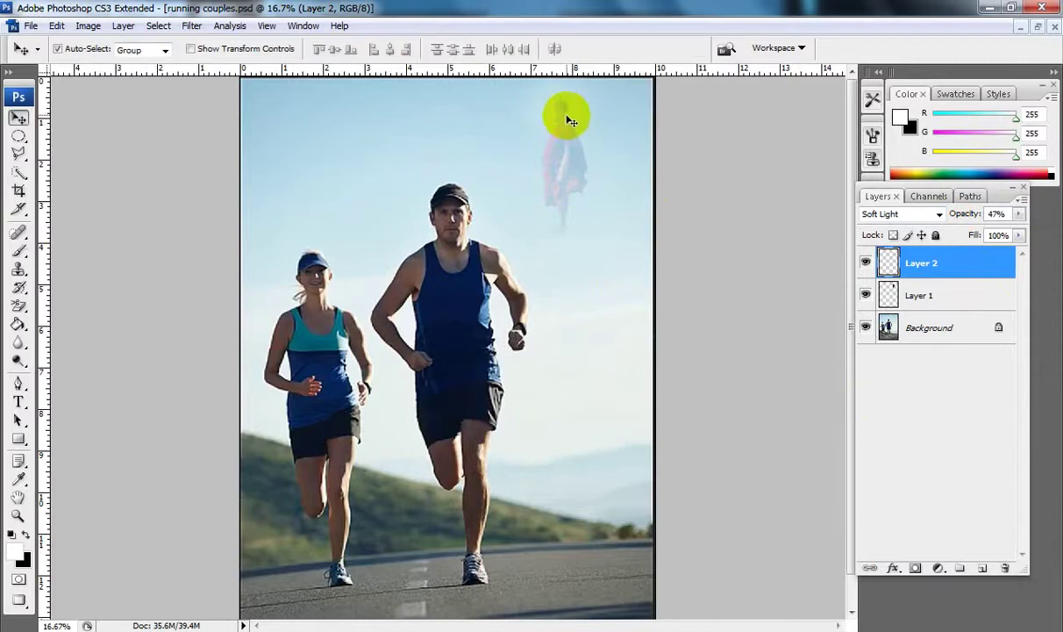
mouse_move(567, 115)
mouse_down()
mouse_move(572, 125)
mouse_move(551, 115)
mouse_move(569, 115)
mouse_up()
drag(570, 120, 554, 144)
drag(501, 175, 452, 225)
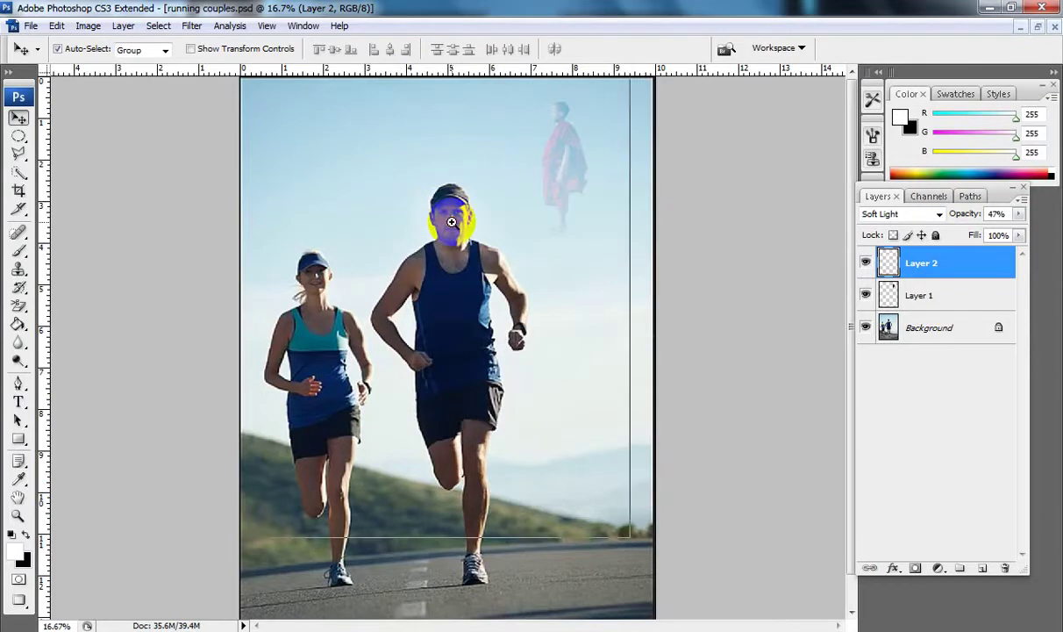
ctrl+click(453, 225)
mouse_move(465, 292)
mouse_down()
mouse_move(232, 369)
mouse_move(226, 358)
mouse_move(433, 376)
mouse_move(465, 434)
mouse_move(470, 501)
mouse_move(462, 291)
mouse_up()
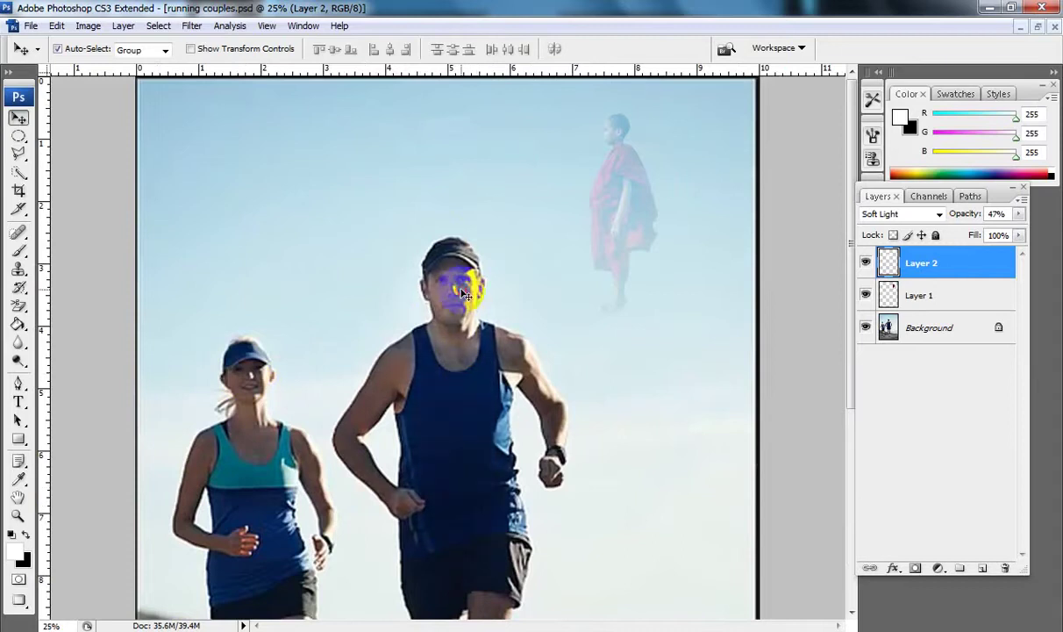
Step: Set the glow layer's opacity to 59% and nudge the glow around the boy's head
click(1019, 214)
drag(978, 230, 1025, 232)
drag(507, 309, 620, 129)
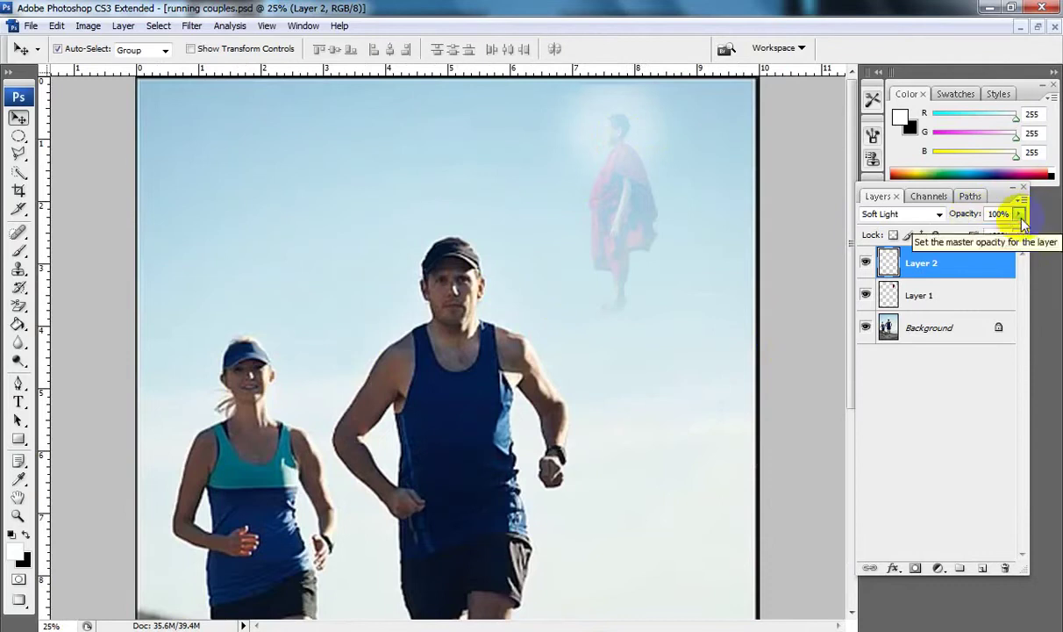
click(1018, 214)
drag(1022, 229, 981, 230)
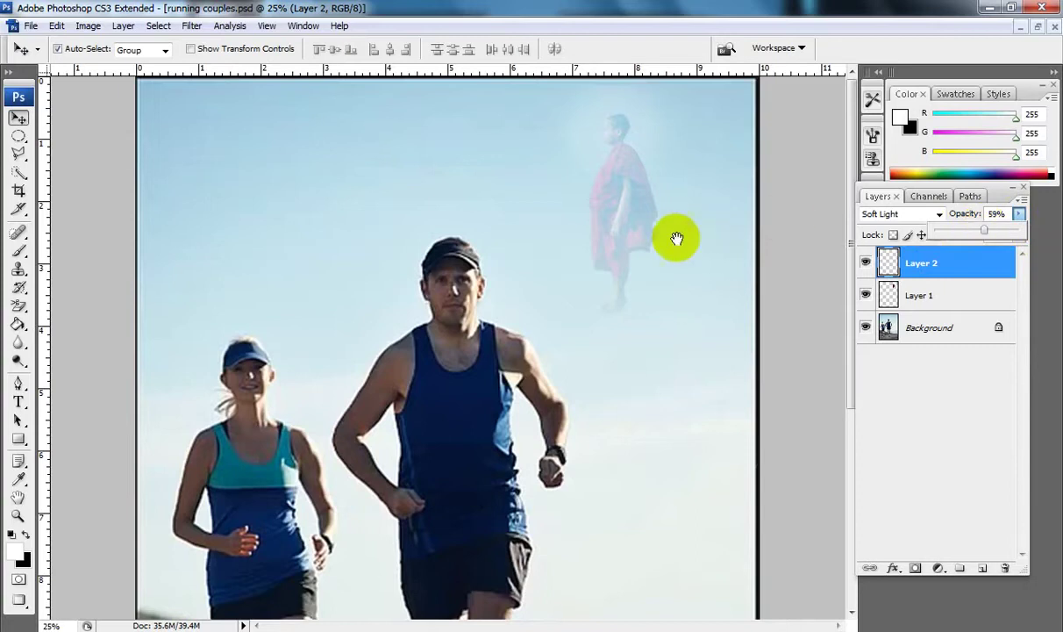
alt+click(591, 243)
click(562, 111)
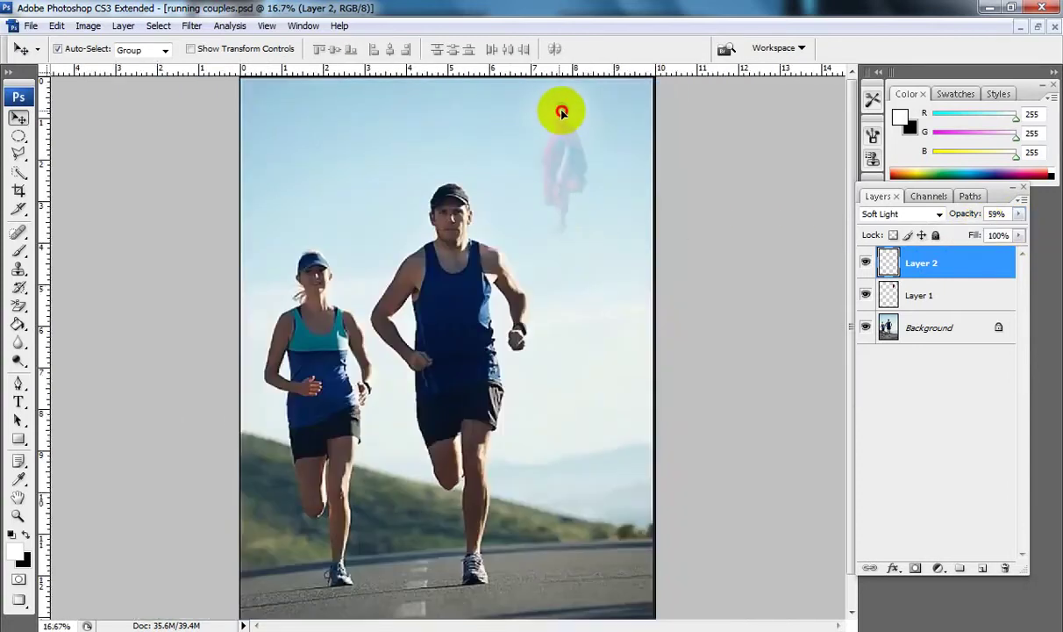
drag(568, 114, 555, 105)
Step: Scale the cloned boy on Layer 1 proportionally to 64.7% and recentre the glow on Layer 2 around his head
click(886, 295)
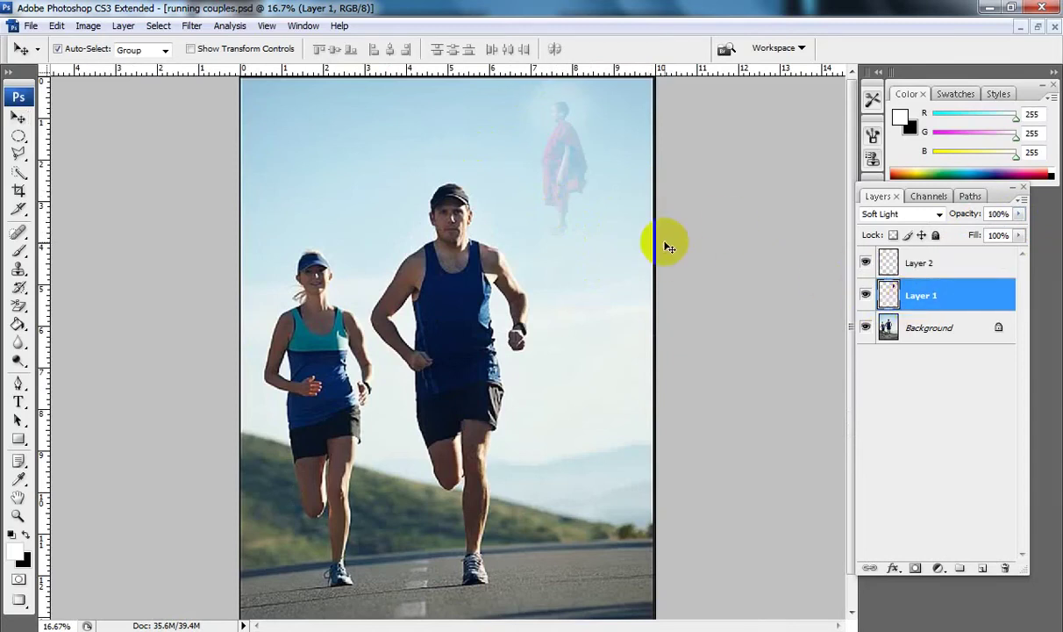
key(ctrl+t)
drag(587, 232, 569, 182)
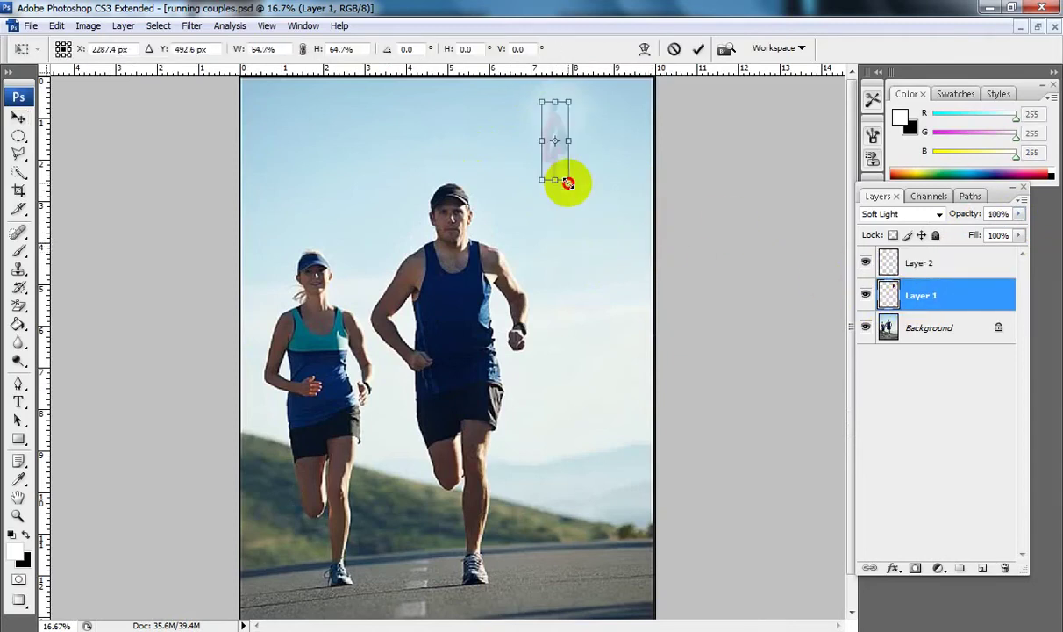
key(Return)
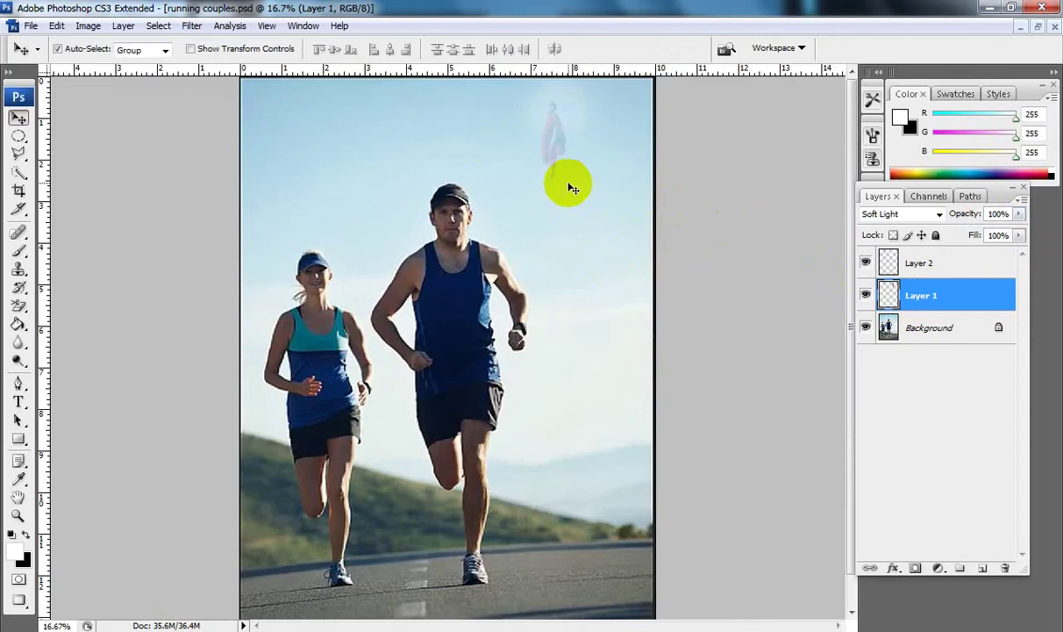
mouse_move(570, 112)
mouse_down()
mouse_move(553, 107)
mouse_move(564, 106)
mouse_up()
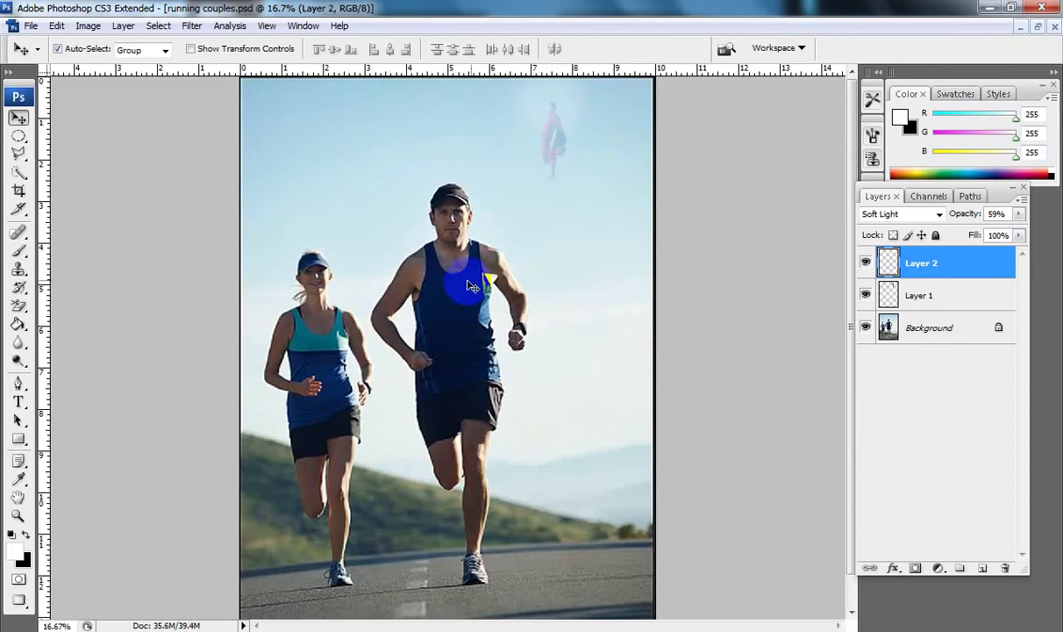
mouse_move(549, 121)
mouse_down()
mouse_move(491, 295)
mouse_move(551, 171)
mouse_move(556, 103)
mouse_up()
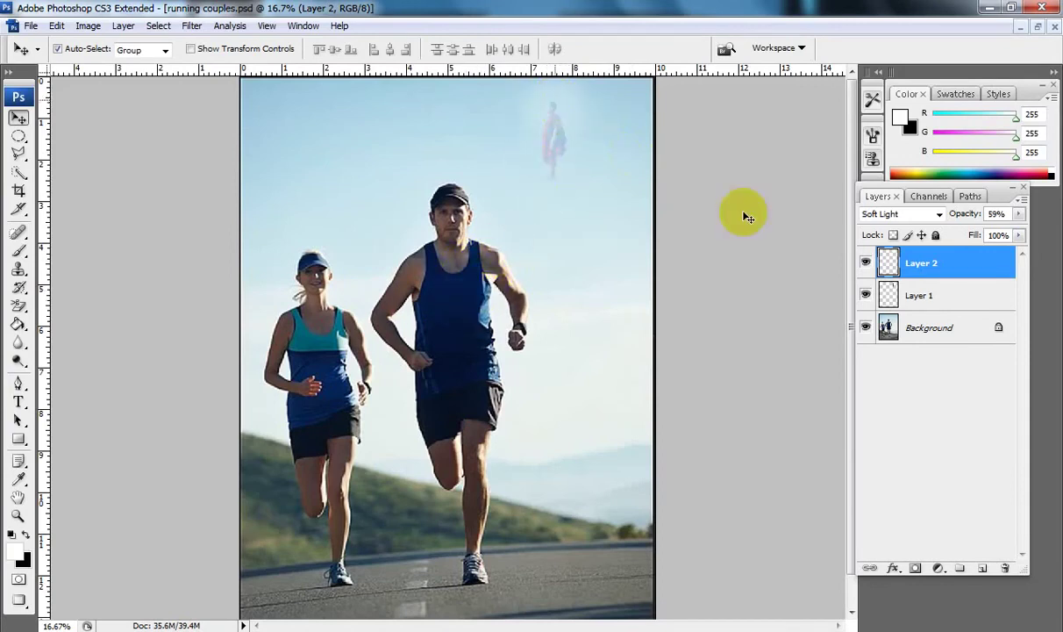